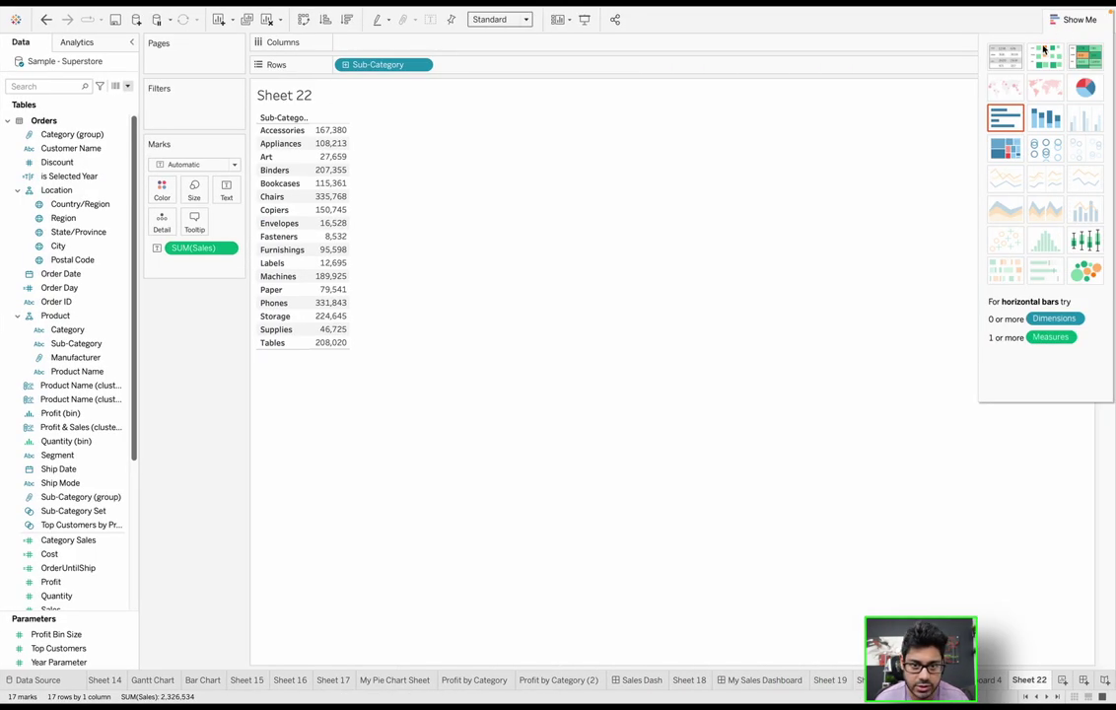
# - On a new Sheet 23, plot SUM(Sales) by YEAR(Order Date) as a continuous line chart
pyautogui.click(1067, 18)
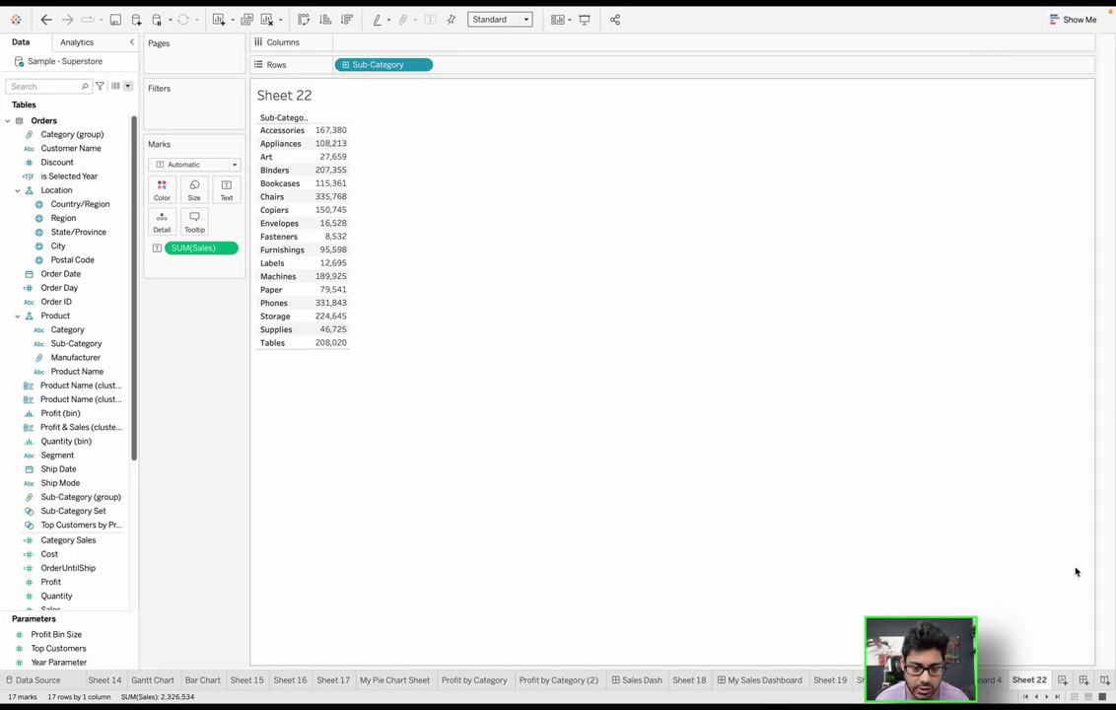
pyautogui.click(1062, 680)
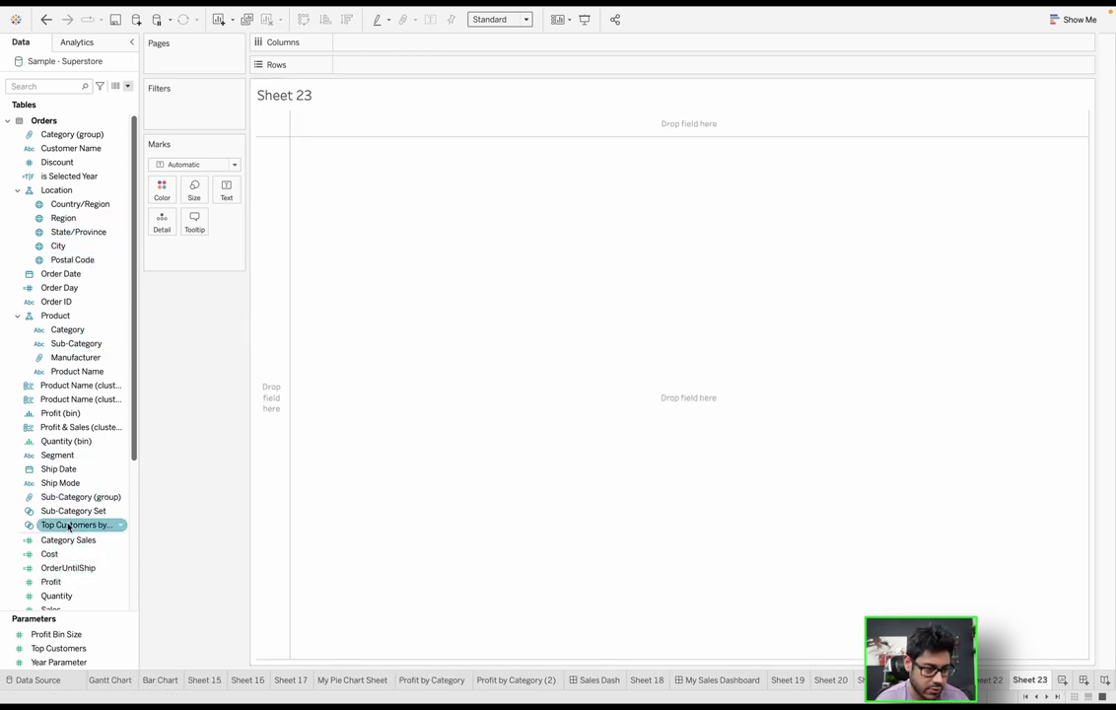
pyautogui.scroll(-1, 74, 463)
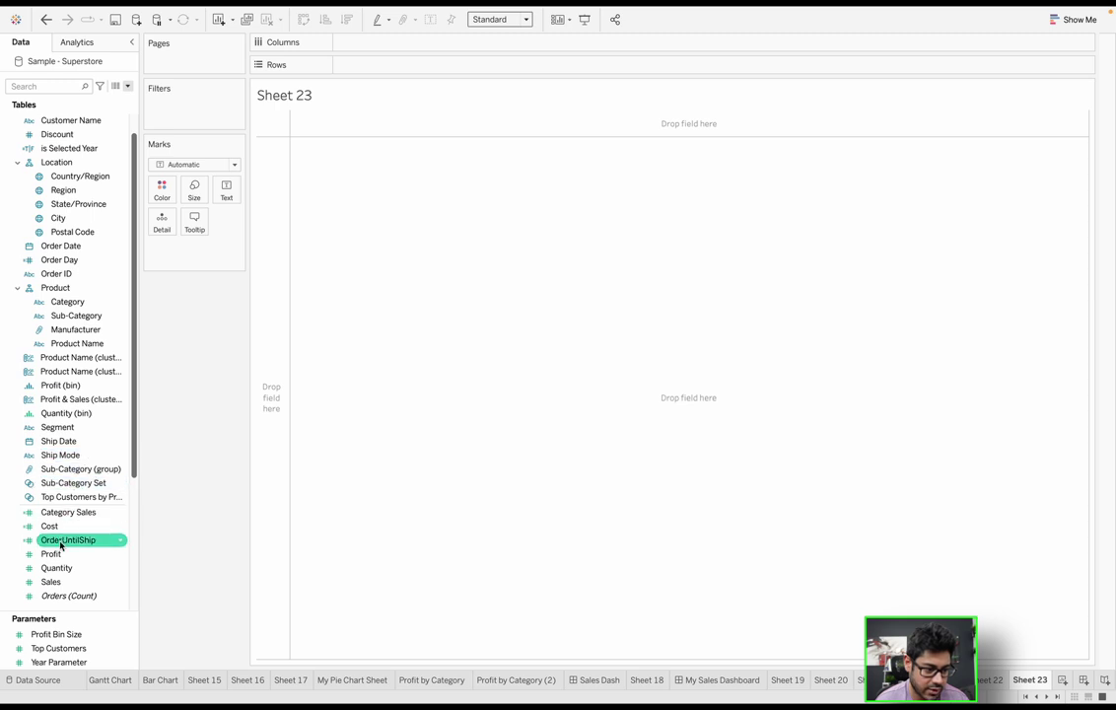
pyautogui.scroll(-1, 61, 552)
pyautogui.scroll(3, 93, 355)
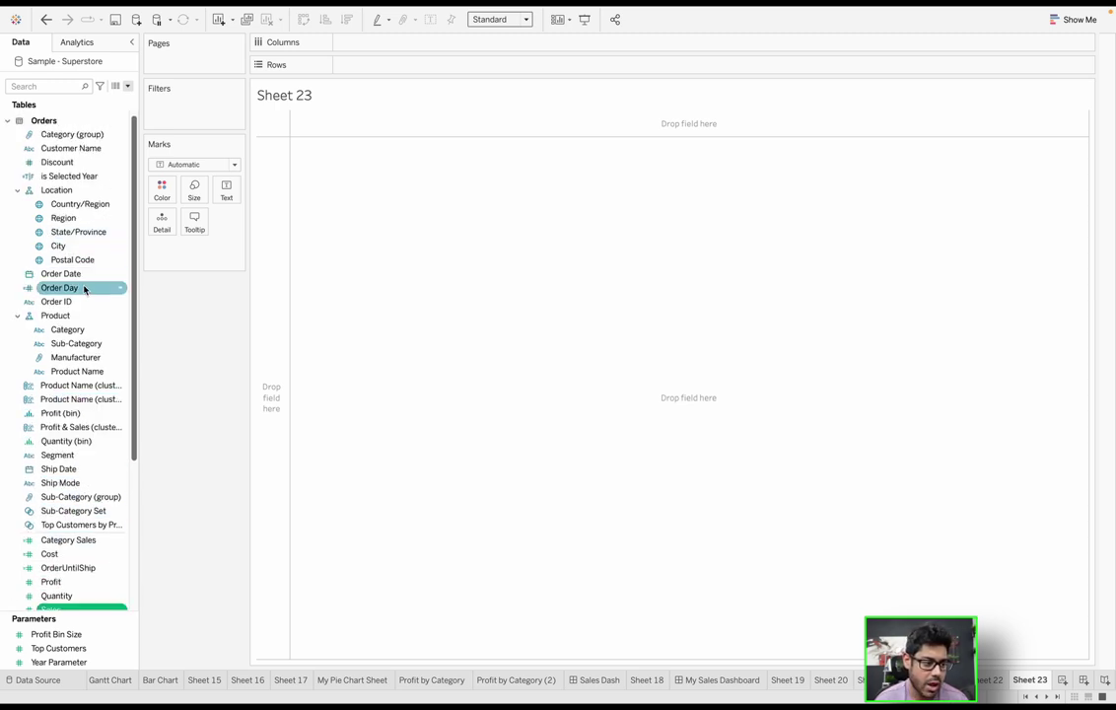
pyautogui.moveTo(81, 284); pyautogui.dragTo(266, 252)
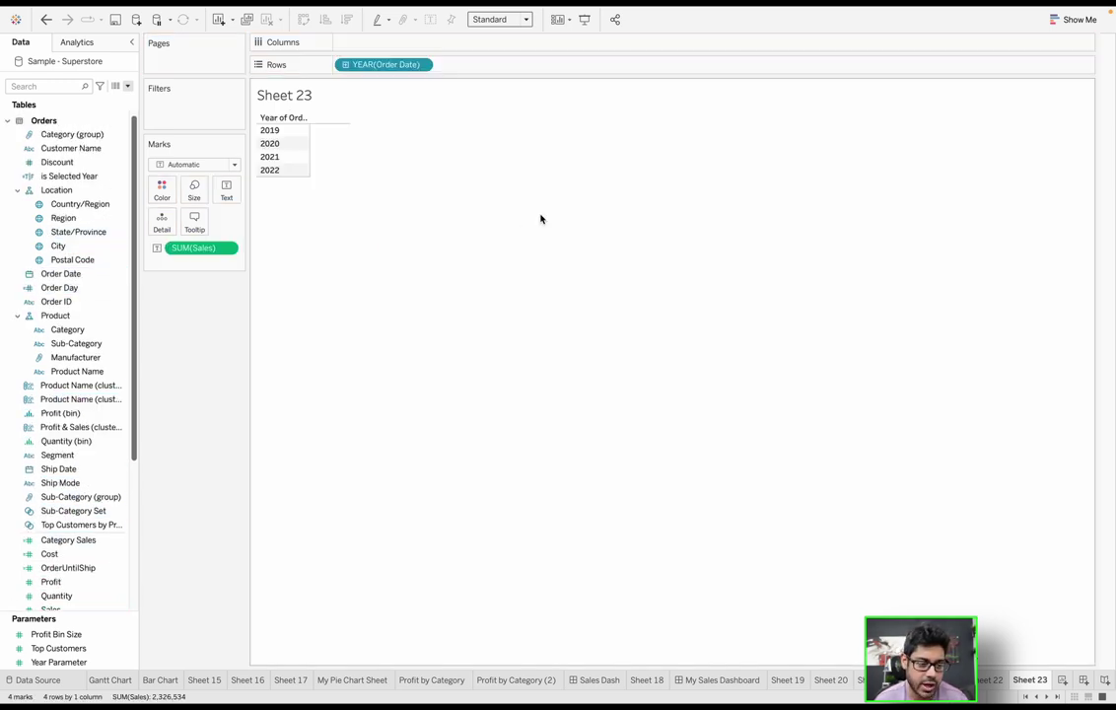
pyautogui.click(1075, 19)
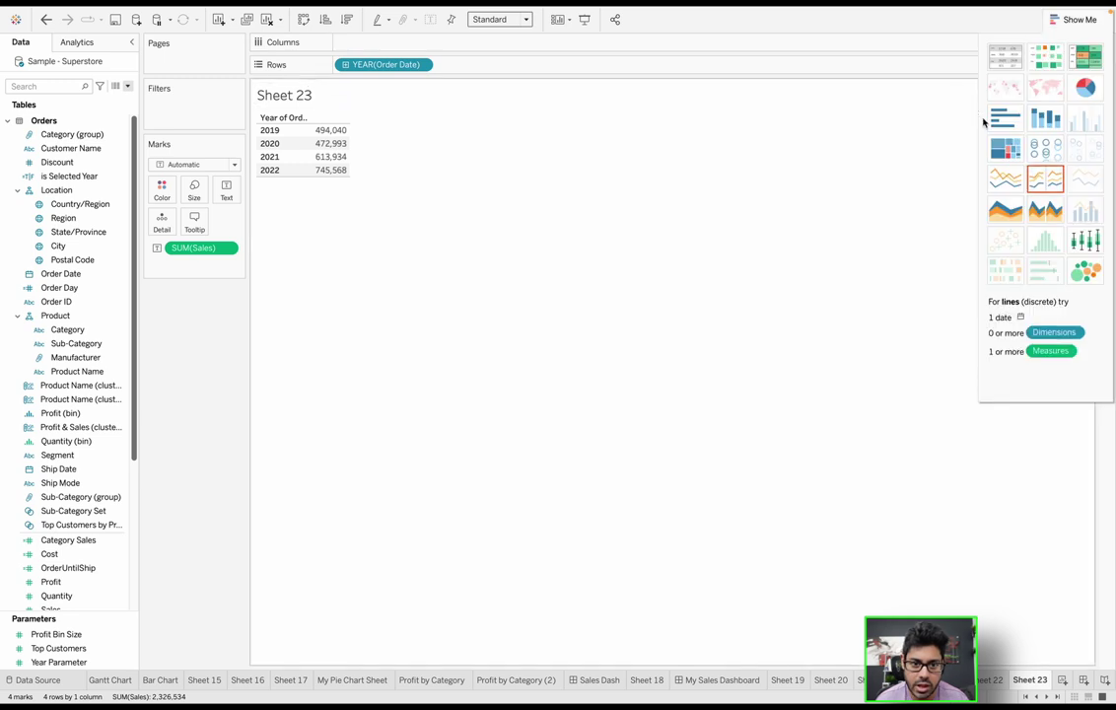
pyautogui.click(1001, 178)
pyautogui.click(1073, 20)
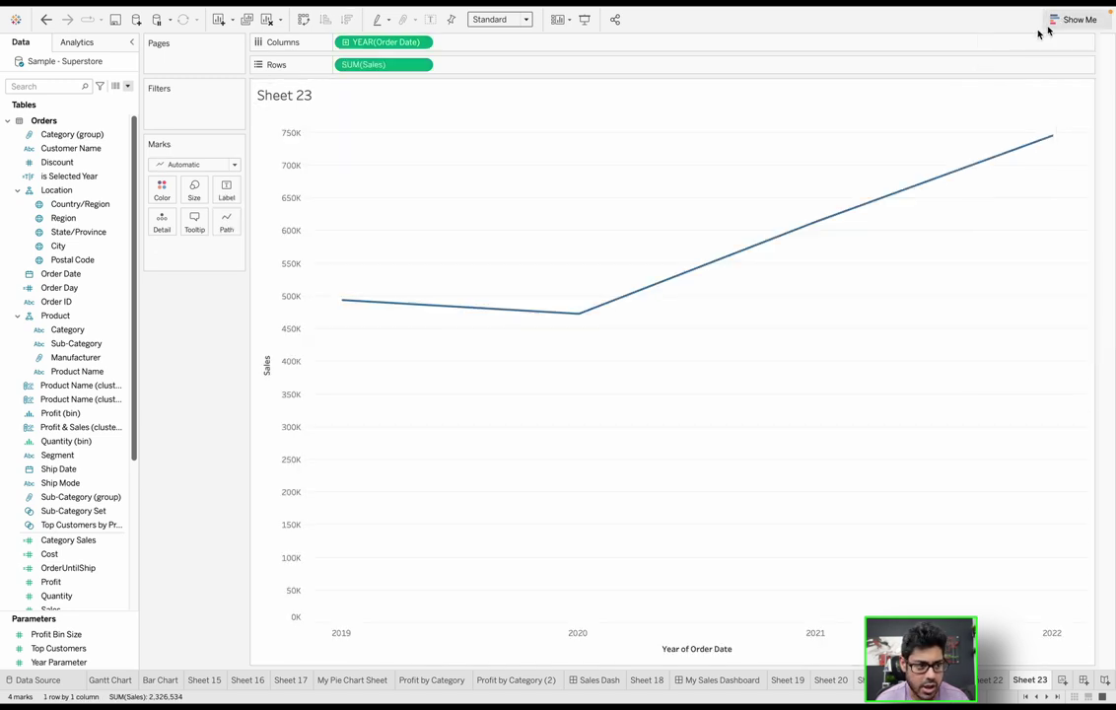
# - Add a table-wide reference line on YEAR(Order Date) using the Minimum aggregation
pyautogui.click(78, 43)
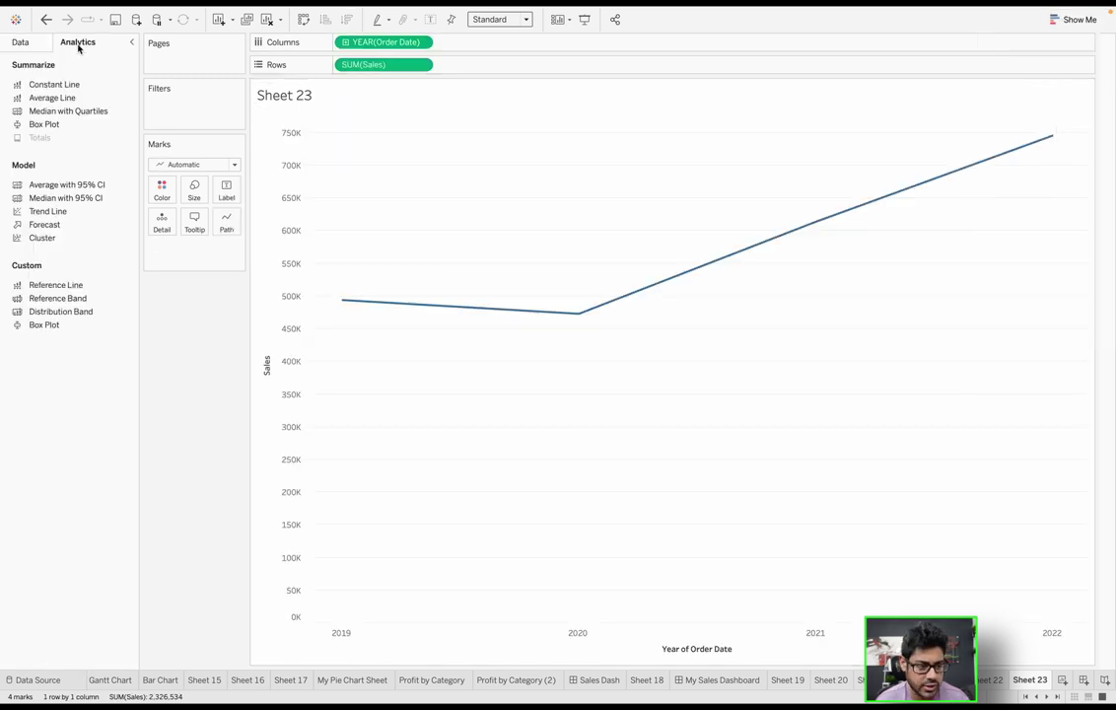
pyautogui.moveTo(49, 289); pyautogui.dragTo(371, 126)
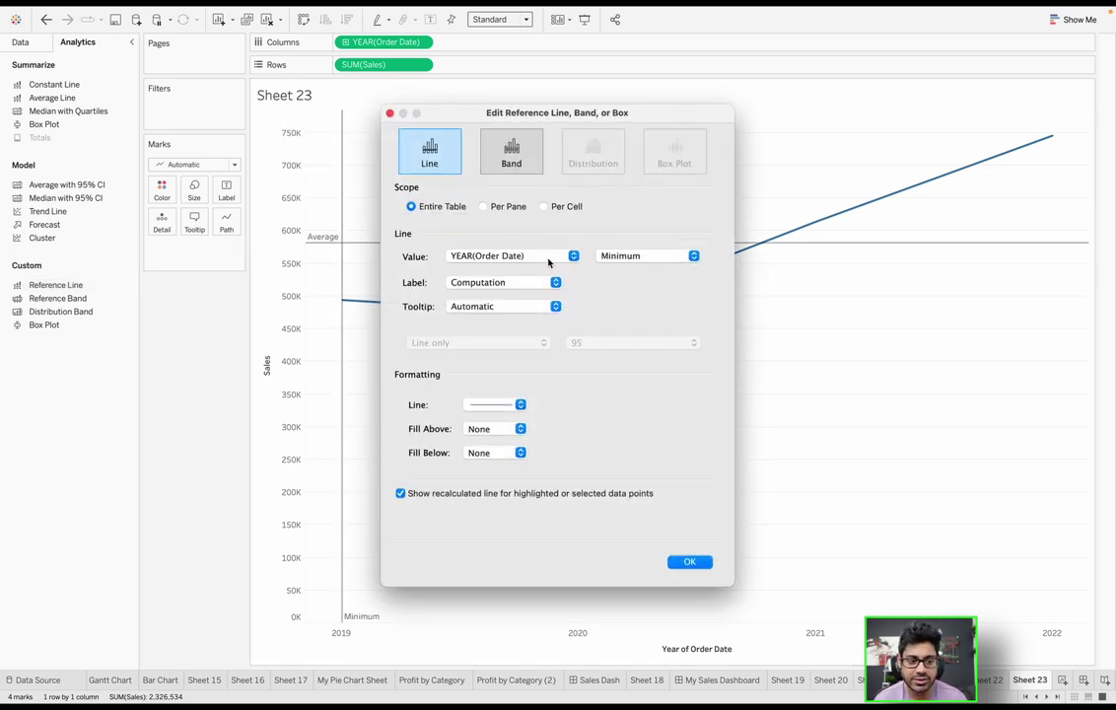
pyautogui.click(572, 256)
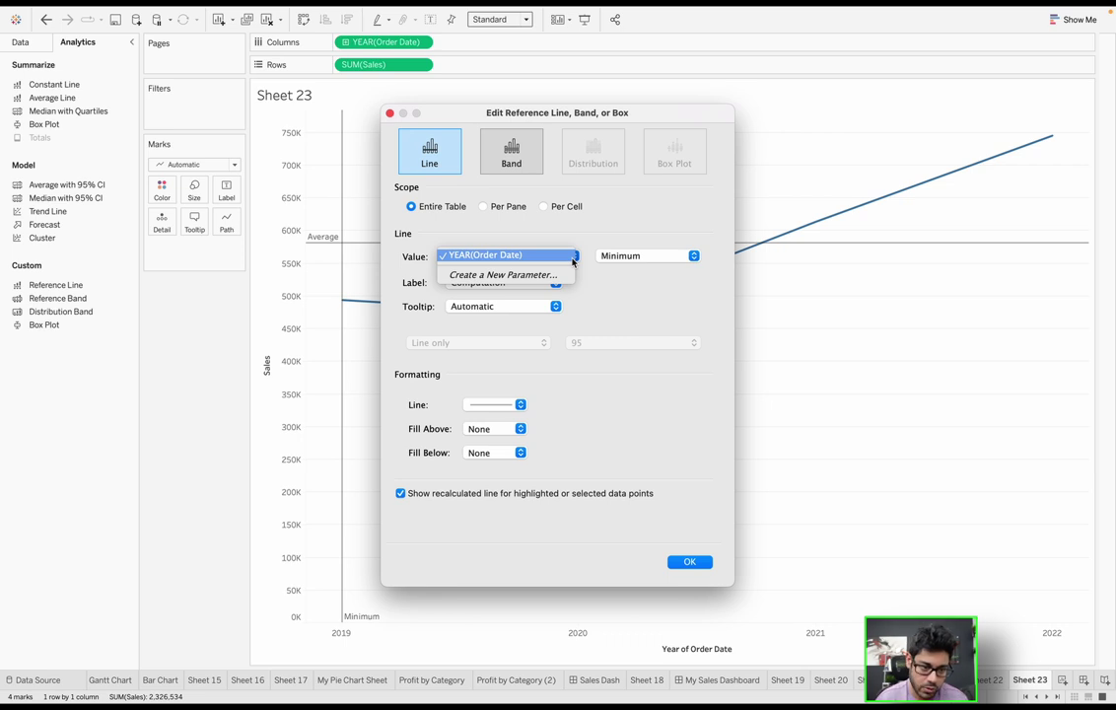
pyautogui.click(643, 255)
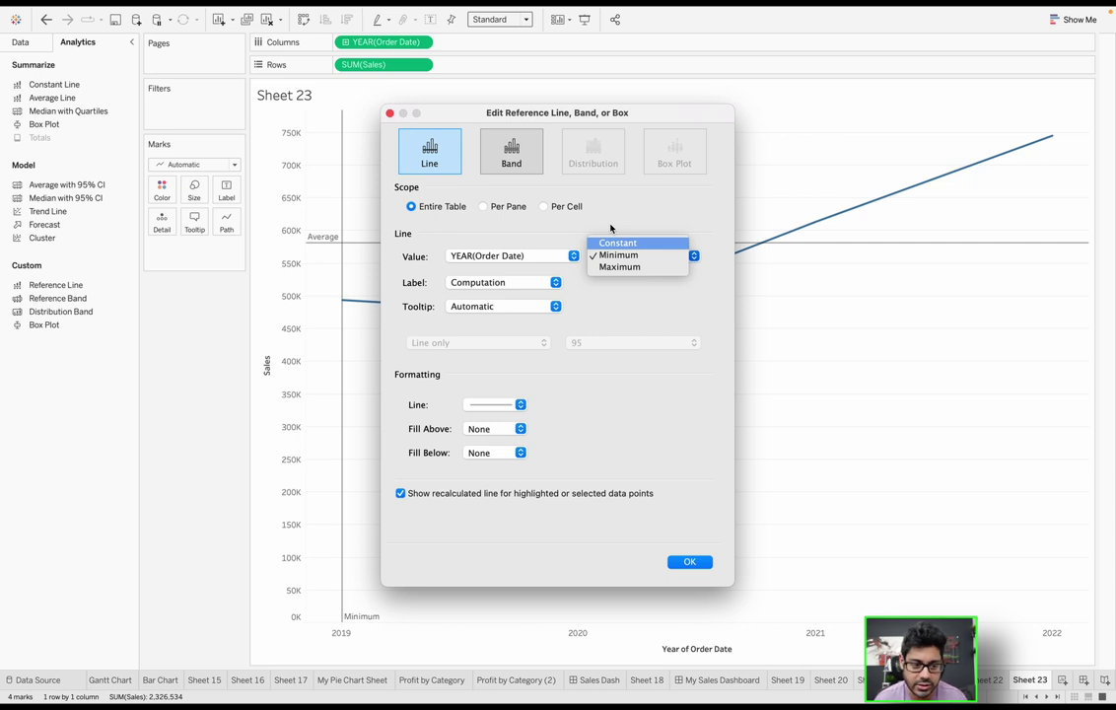
pyautogui.click(610, 229)
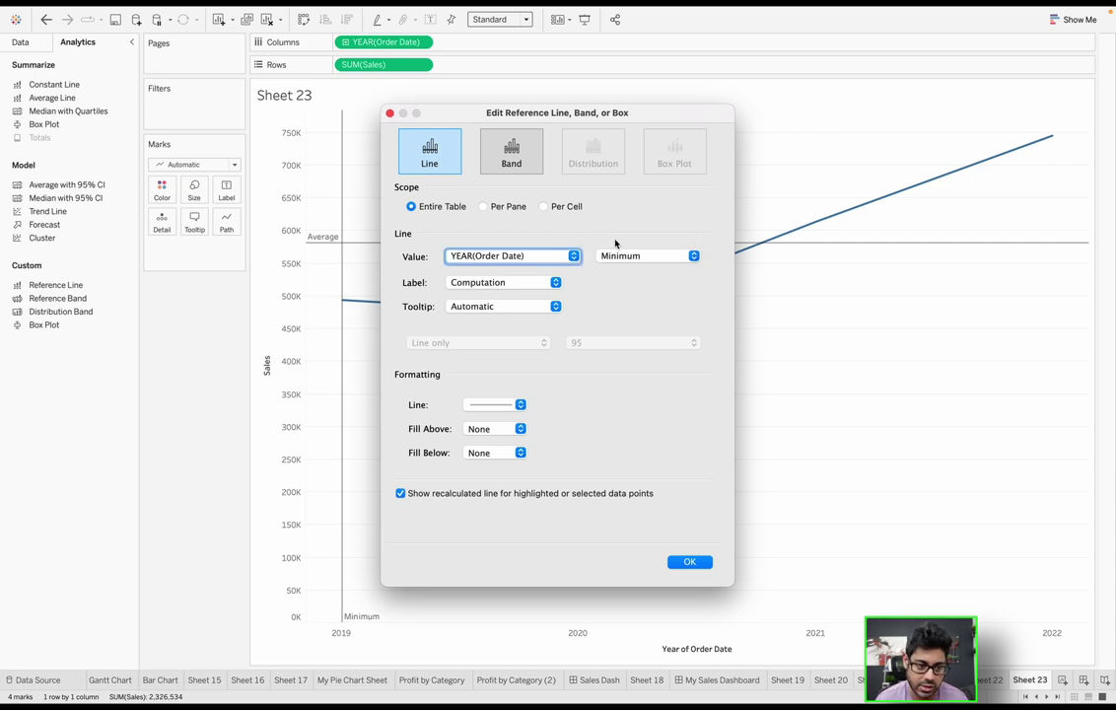
pyautogui.click(691, 563)
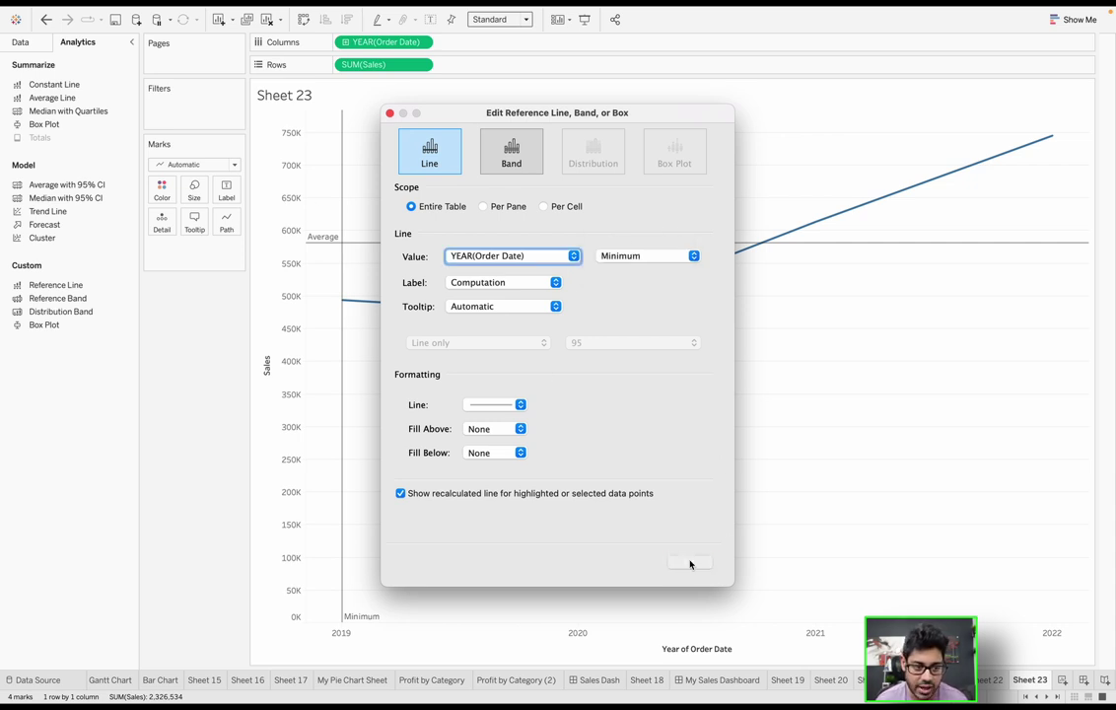
# - Delete Sheet 23, return to the Data pane, and select then clear Sheet 22's Tables-to-Machines sales values
pyautogui.rightClick(1030, 680)
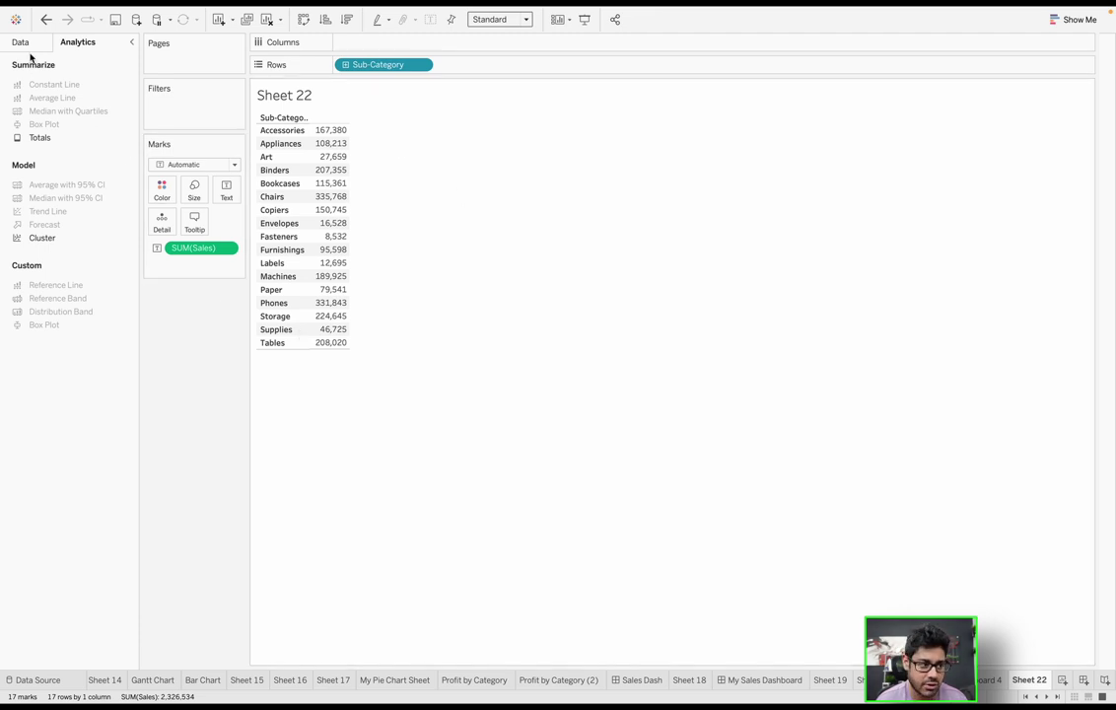
pyautogui.click(22, 42)
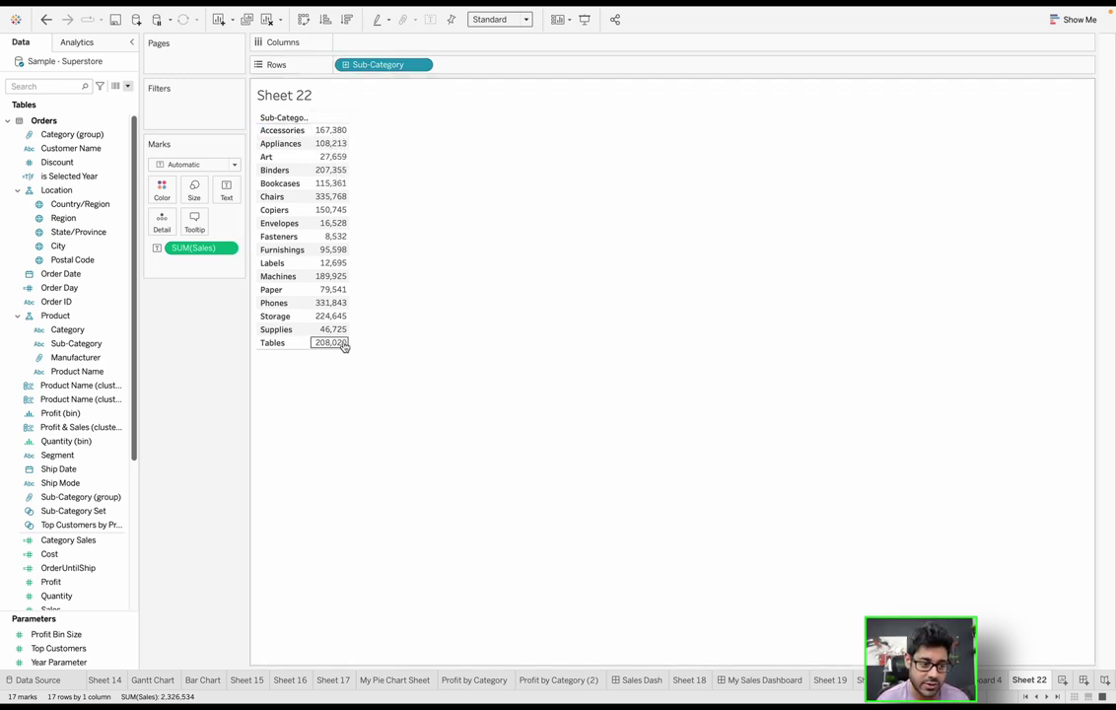
pyautogui.moveTo(344, 344); pyautogui.dragTo(320, 135)
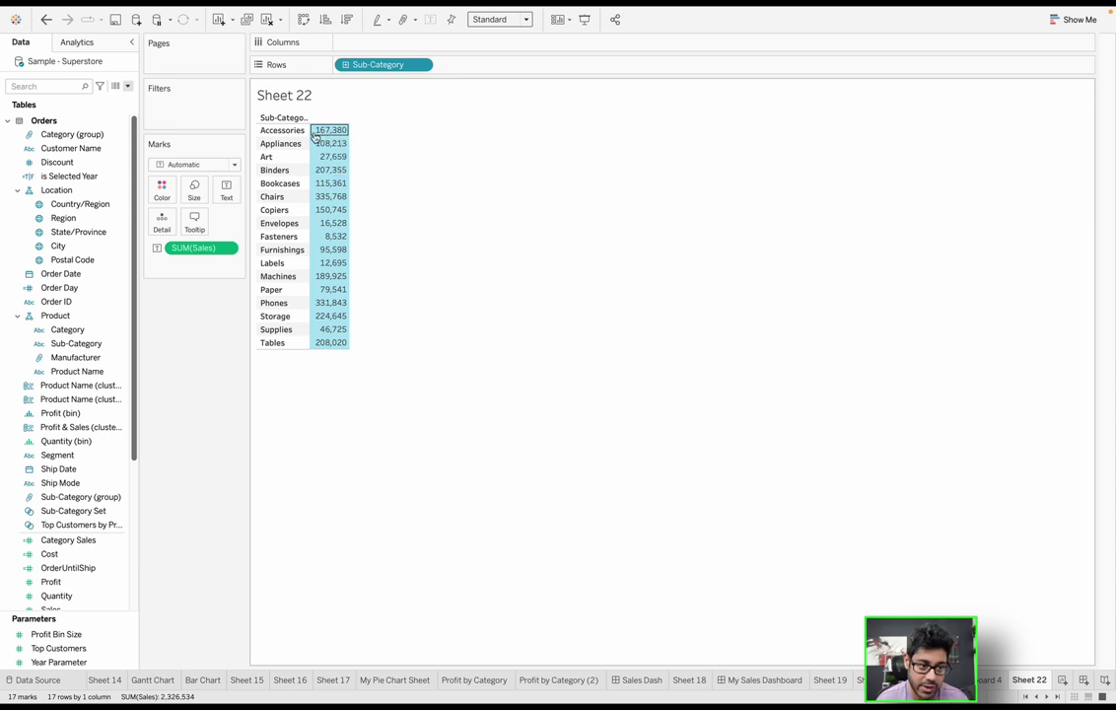
pyautogui.click(374, 282)
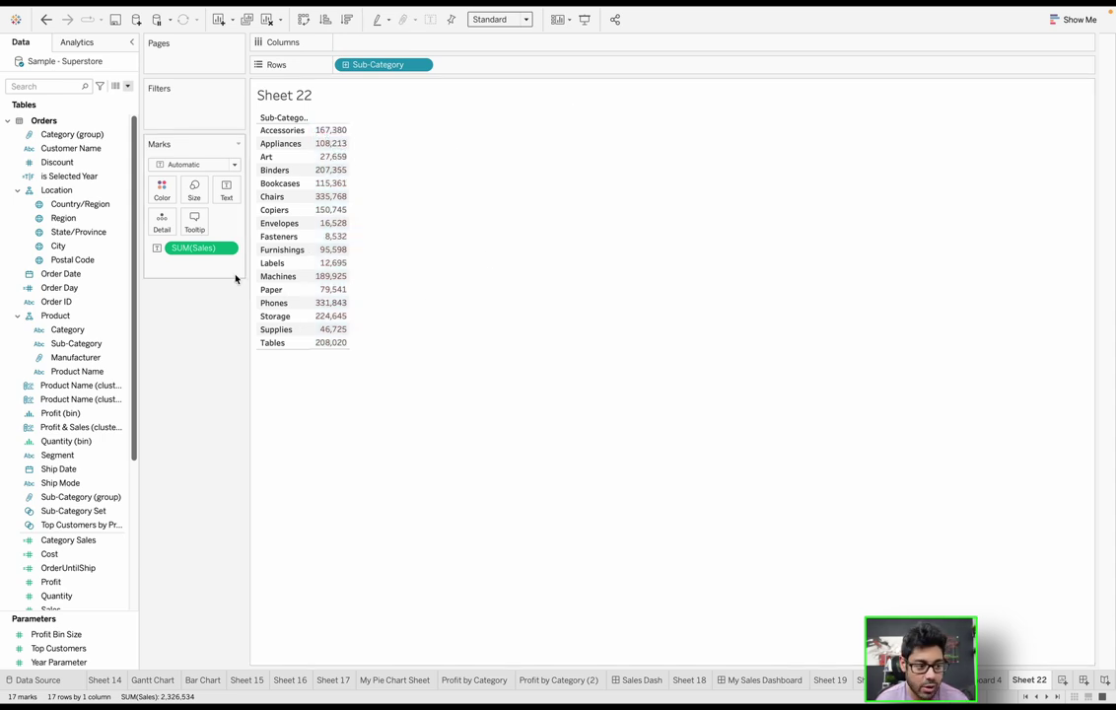
# - Start a new calculated field whose formula begins with [Sales] /
pyautogui.click(127, 87)
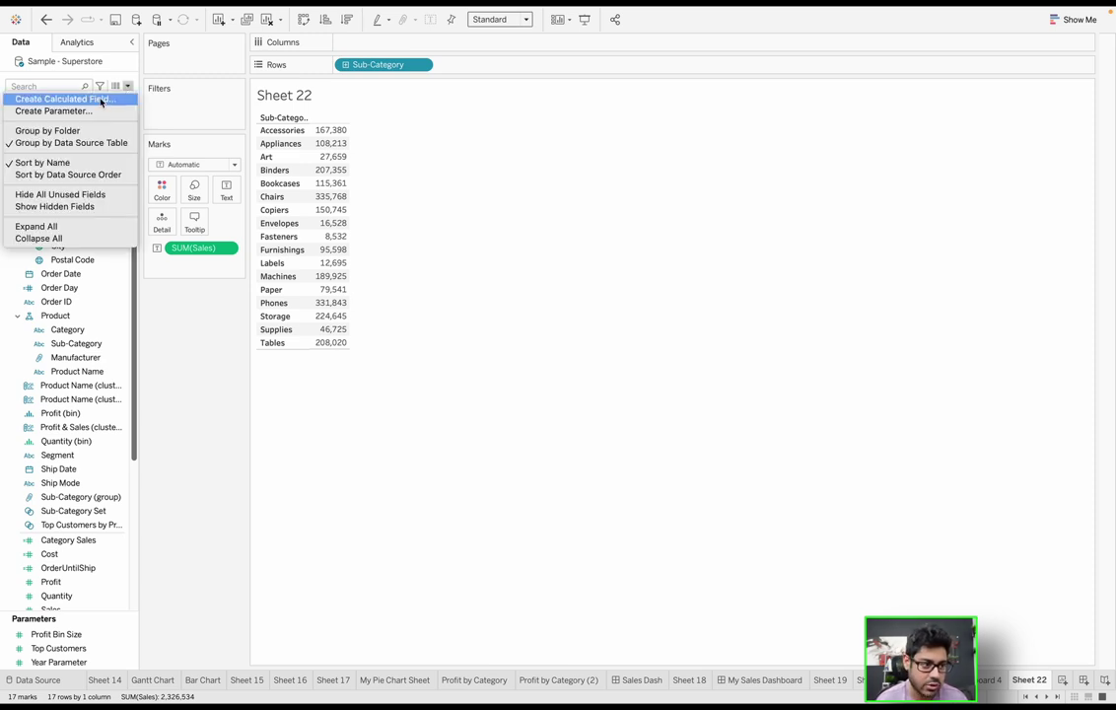
pyautogui.click(100, 100)
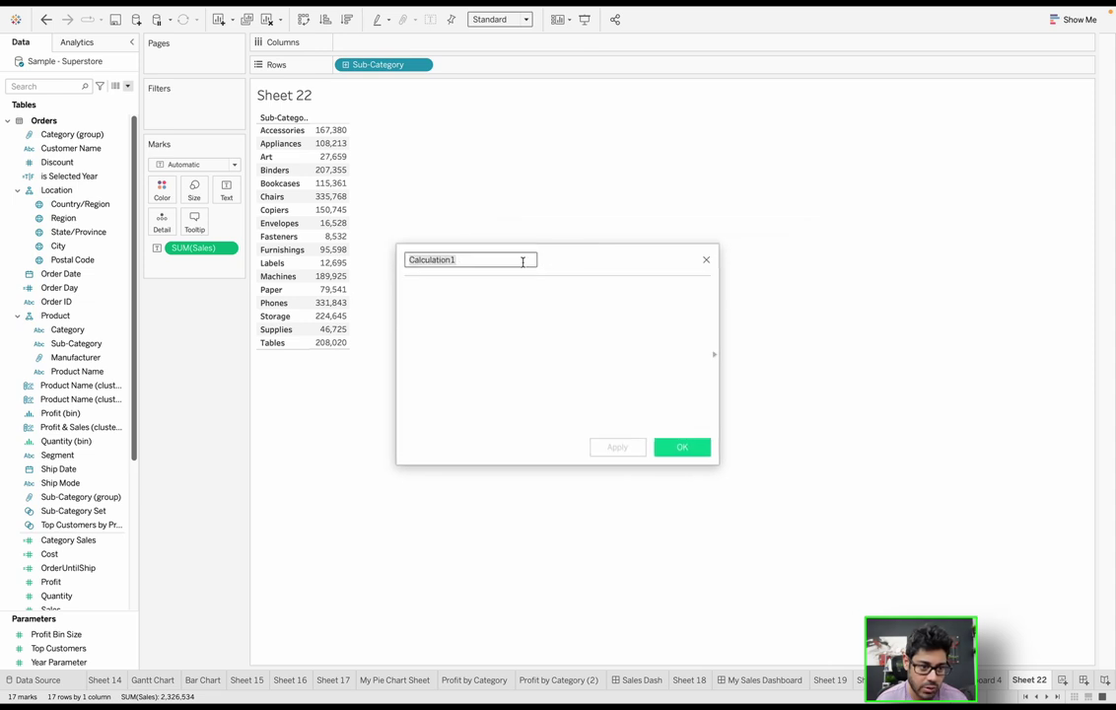
pyautogui.click(473, 296)
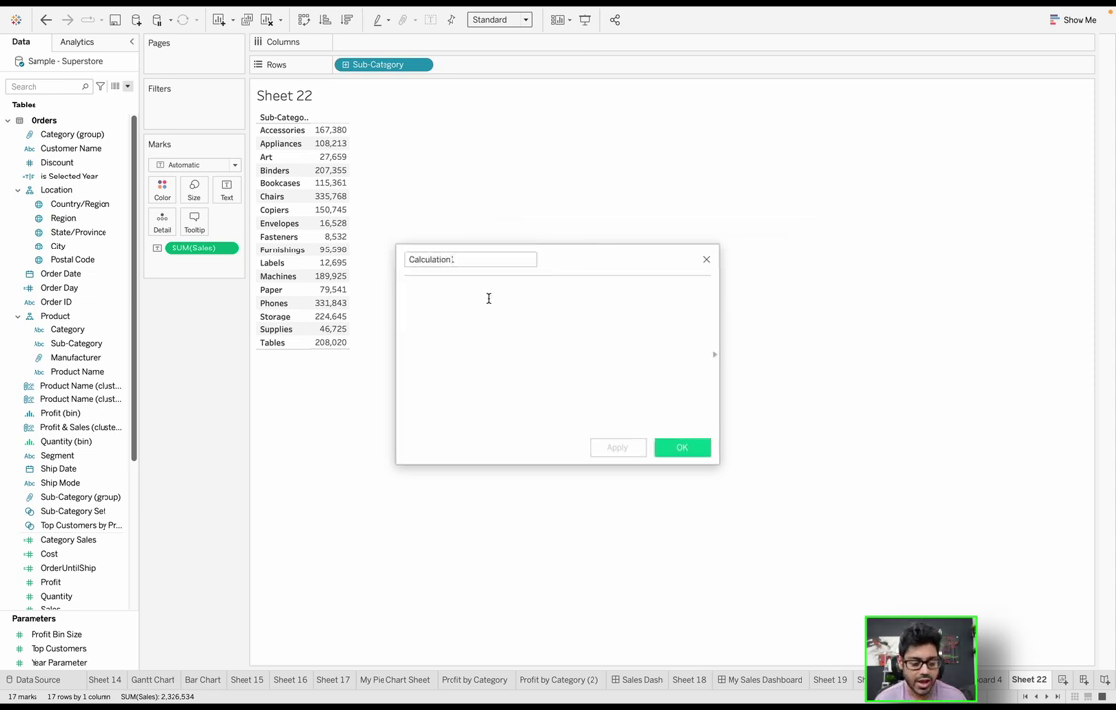
pyautogui.write('SUM(')
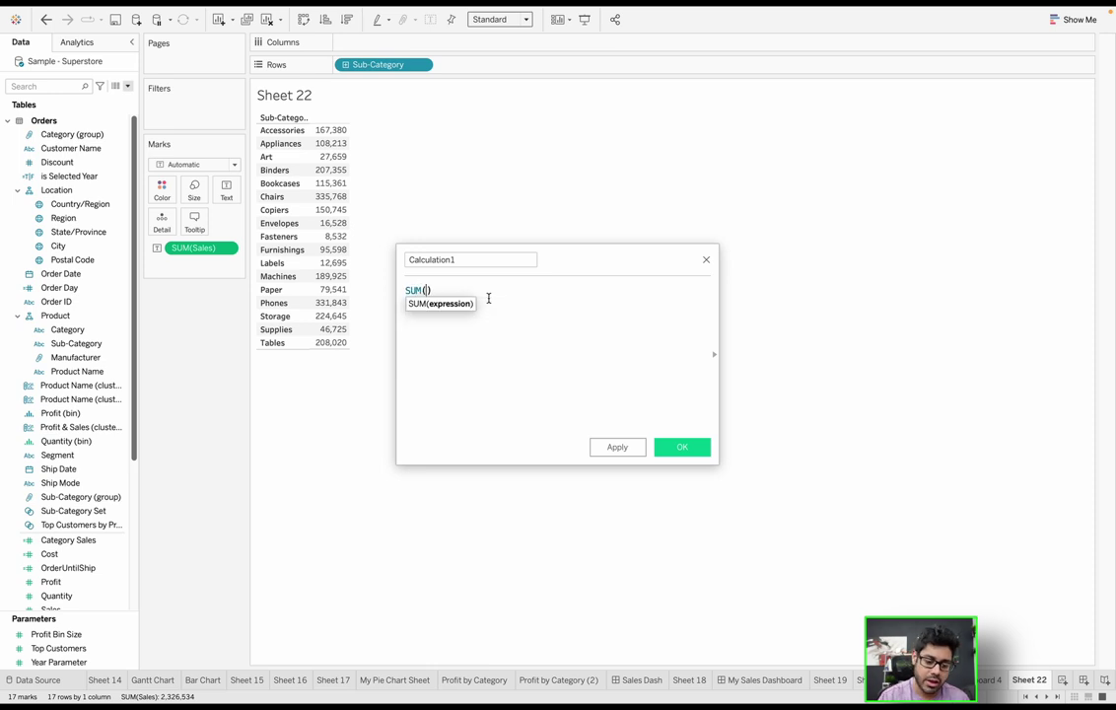
pyautogui.moveTo(501, 299); pyautogui.dragTo(292, 258)
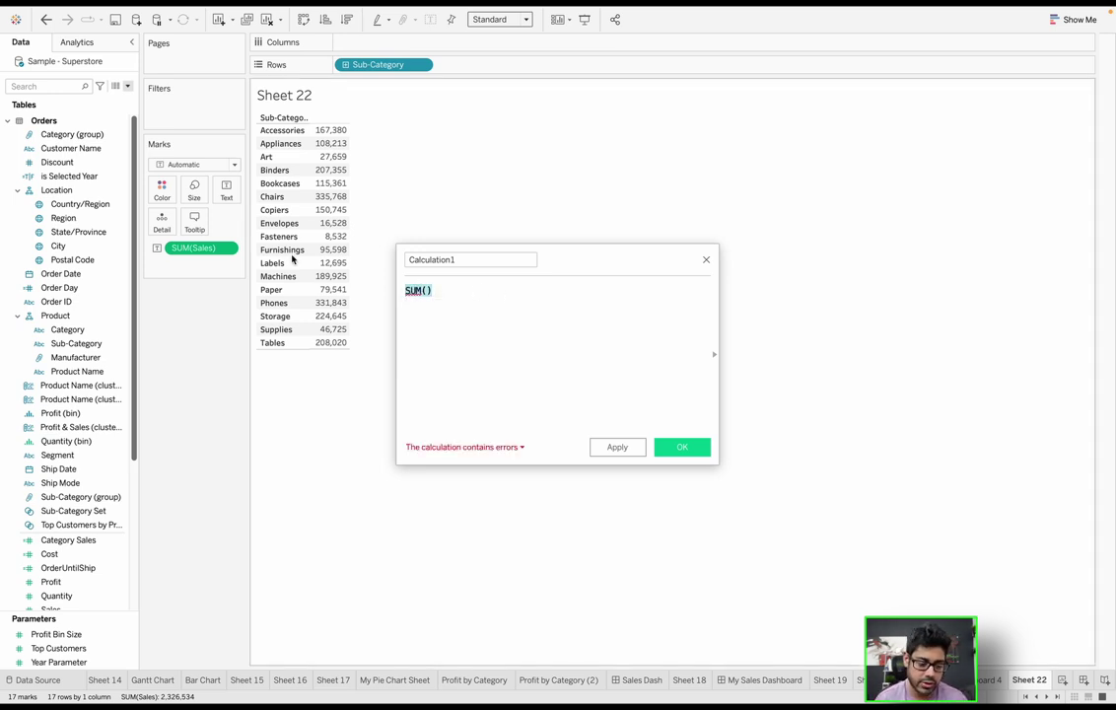
pyautogui.write('sales')
pyautogui.press('Return')
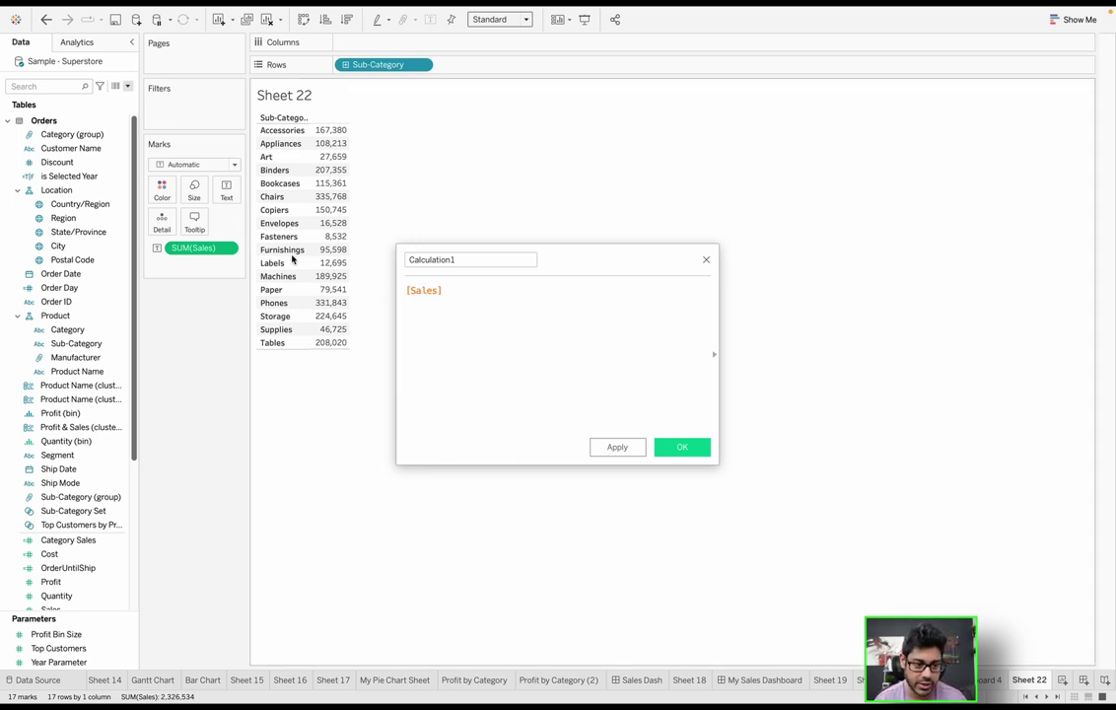
pyautogui.press('Return')
pyautogui.write('/')
pyautogui.press('Return')
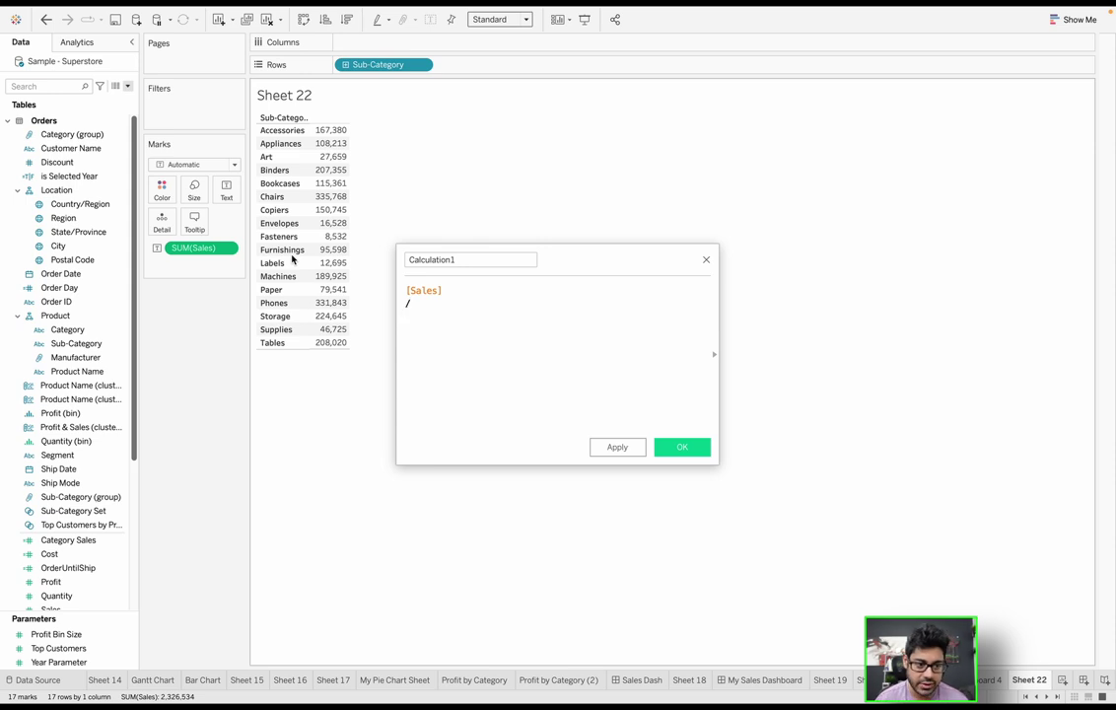
# - Complete the formula's denominator as { FIXED : SUM([Sales]) }
pyautogui.moveTo(325, 128)
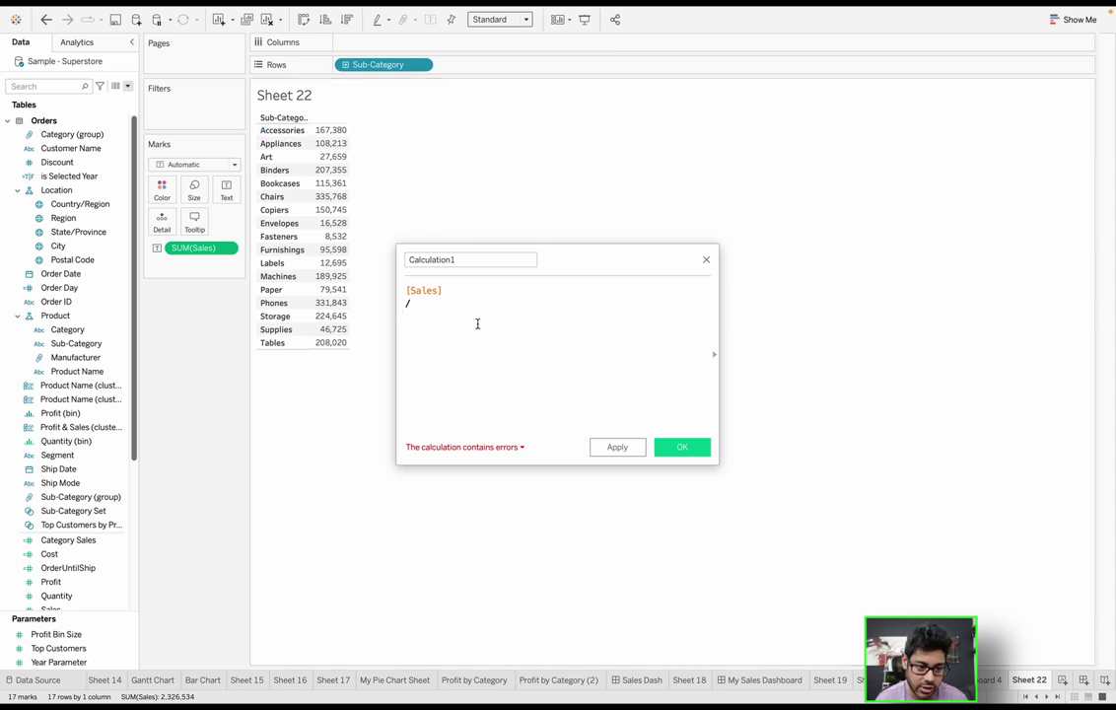
pyautogui.write('fix')
pyautogui.press('Return')
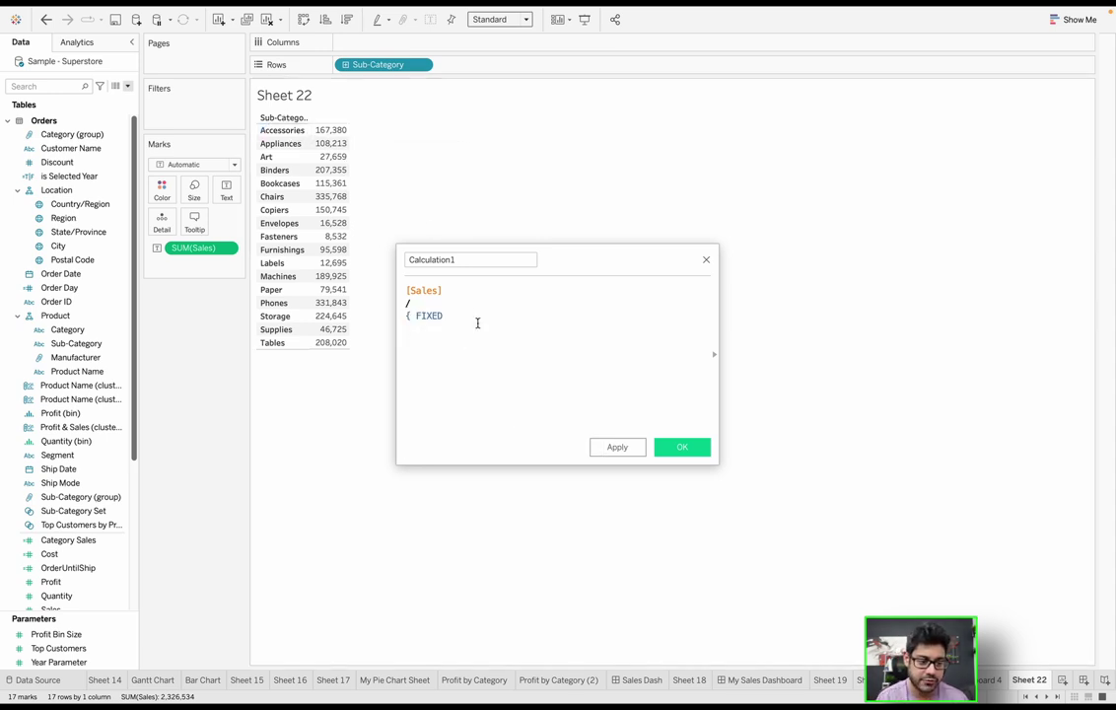
pyautogui.write(':')
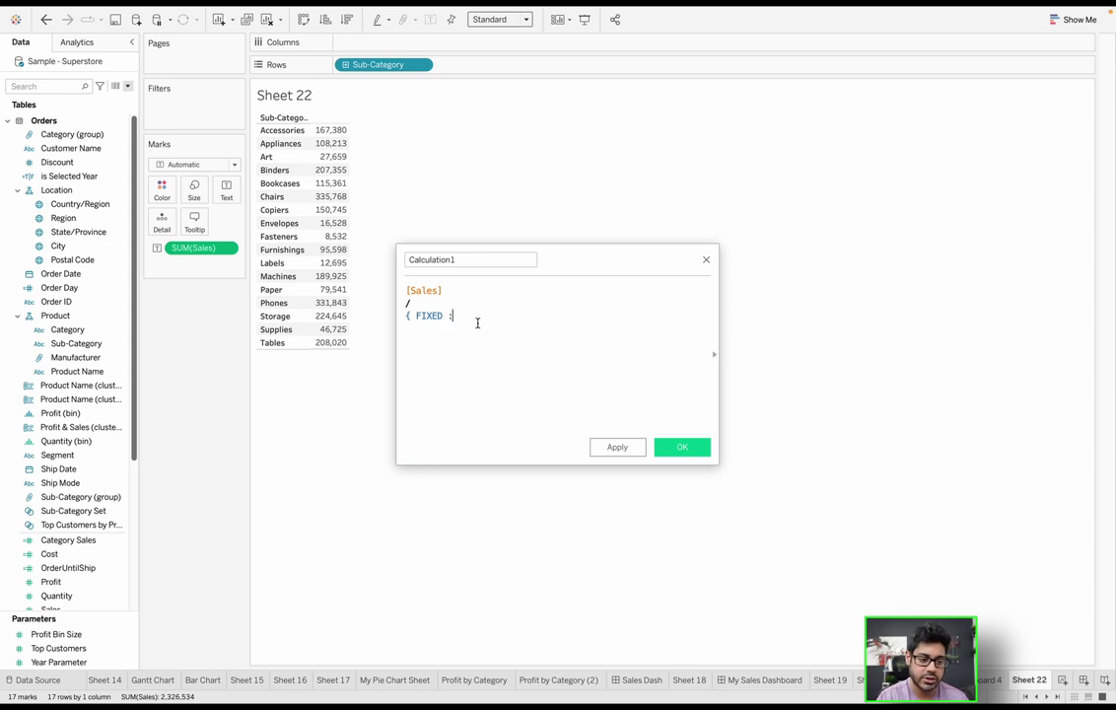
pyautogui.write(' sum(sales')
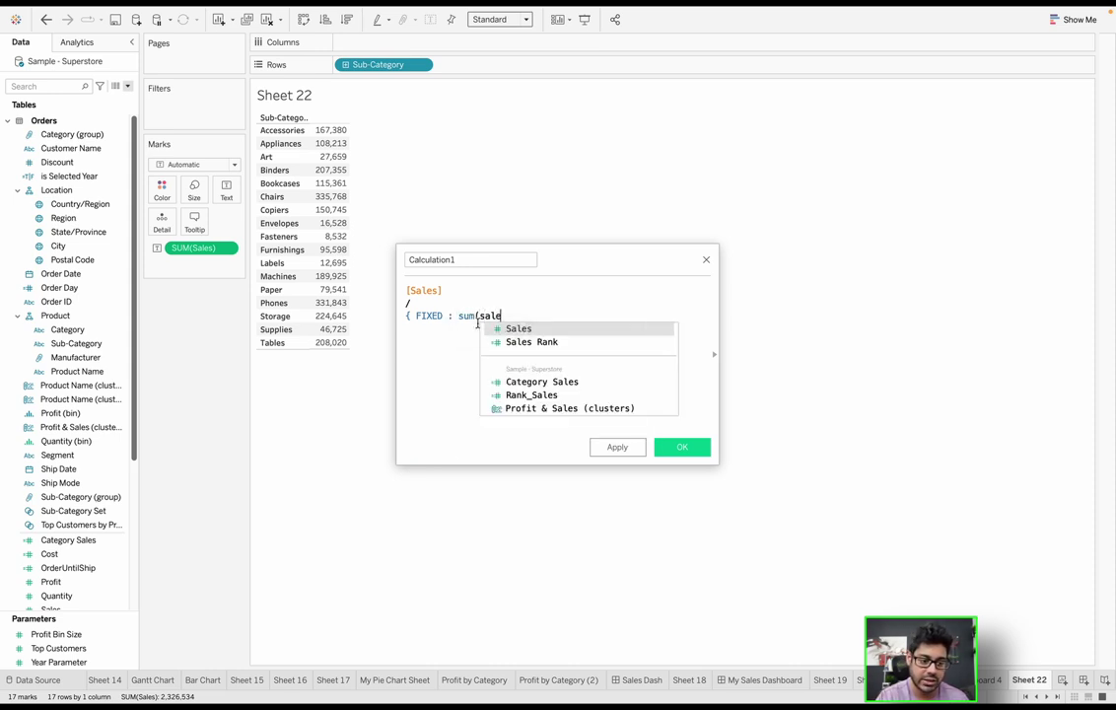
pyautogui.press('Return')
pyautogui.write(')')
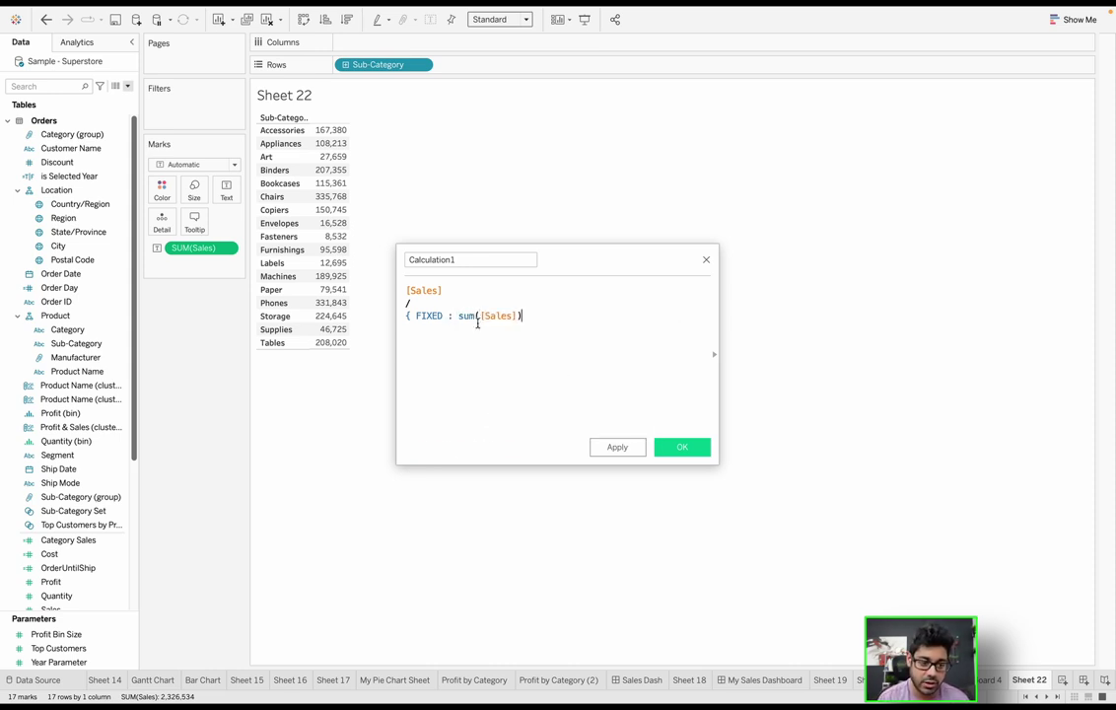
pyautogui.click(447, 316)
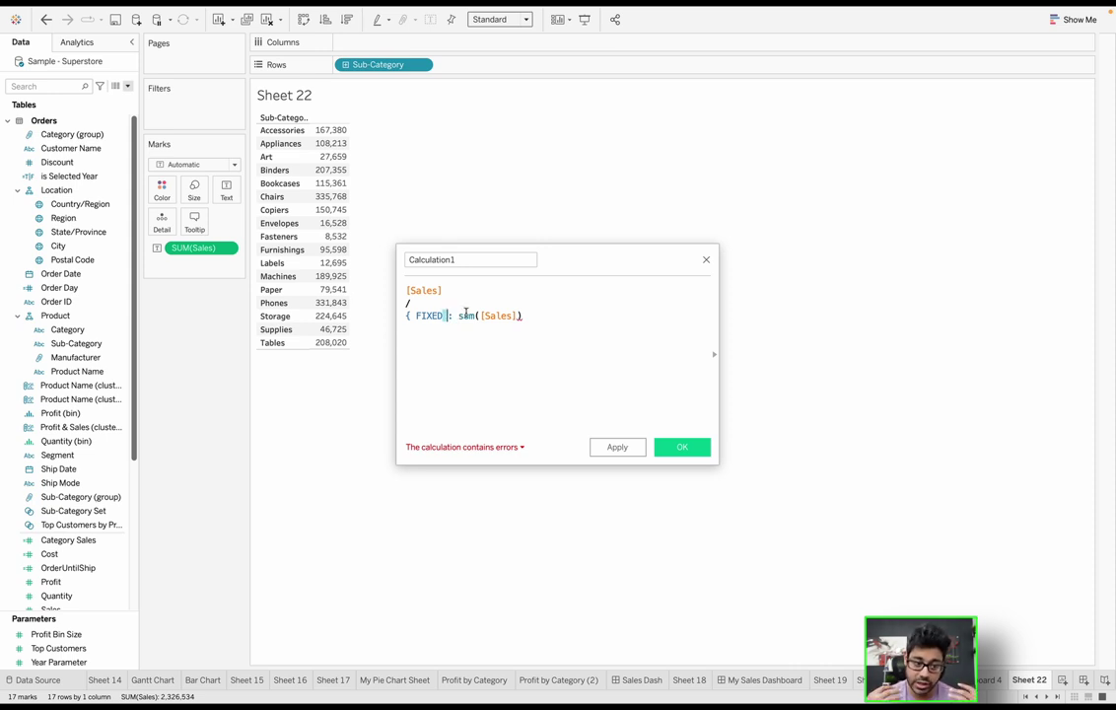
pyautogui.click(545, 316)
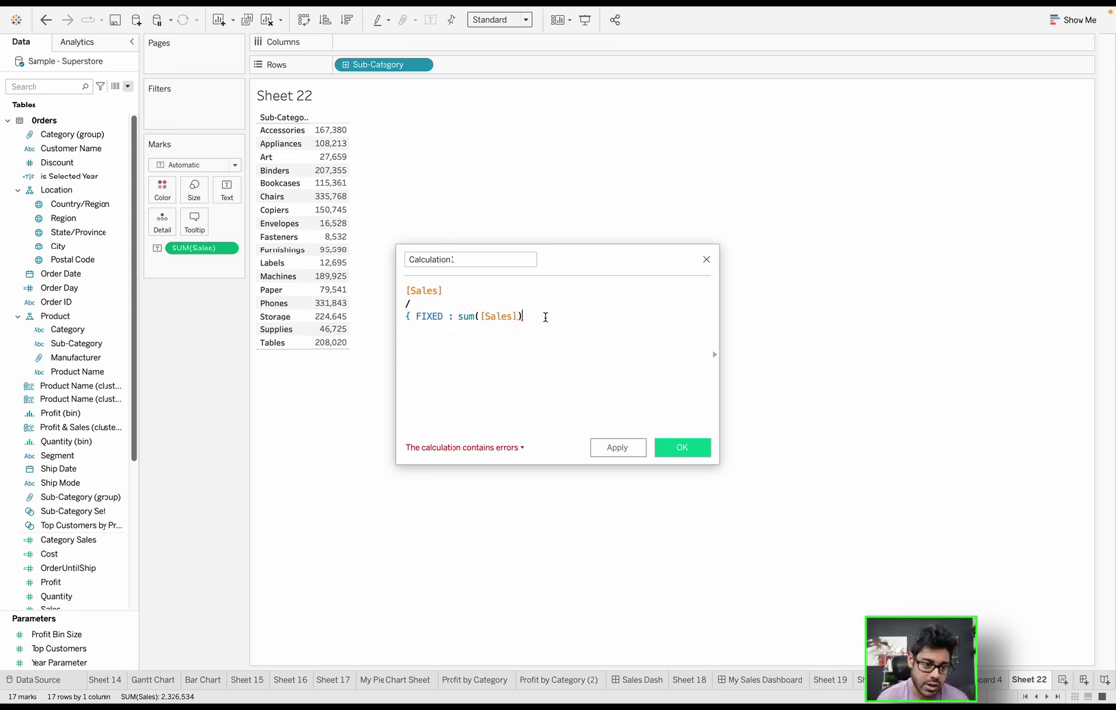
pyautogui.write('}')
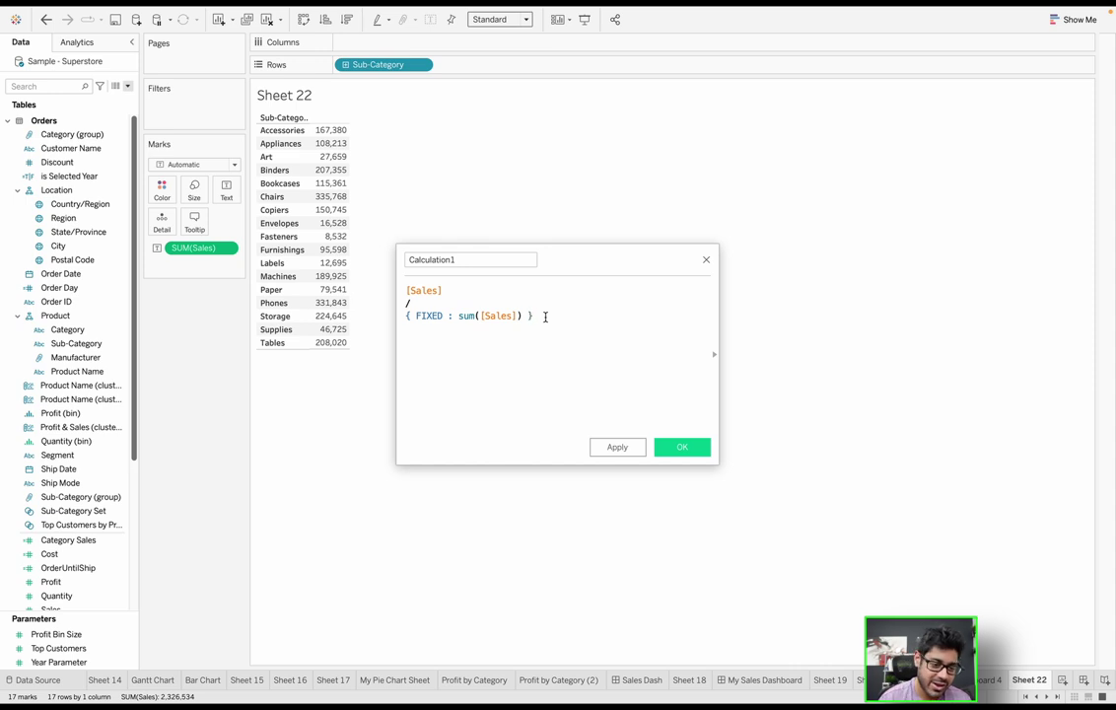
# - Name the calculation '% of Total Sales' and save it
pyautogui.click(487, 261)
pyautogui.doubleClick(490, 262)
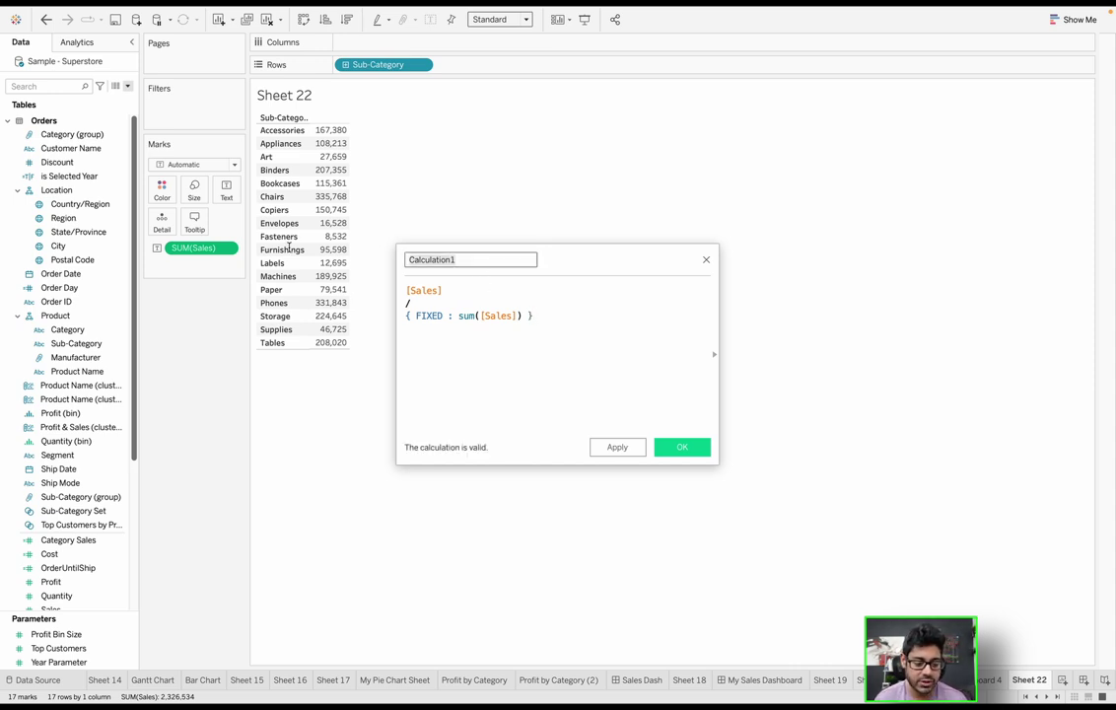
pyautogui.write('% of Total Sales')
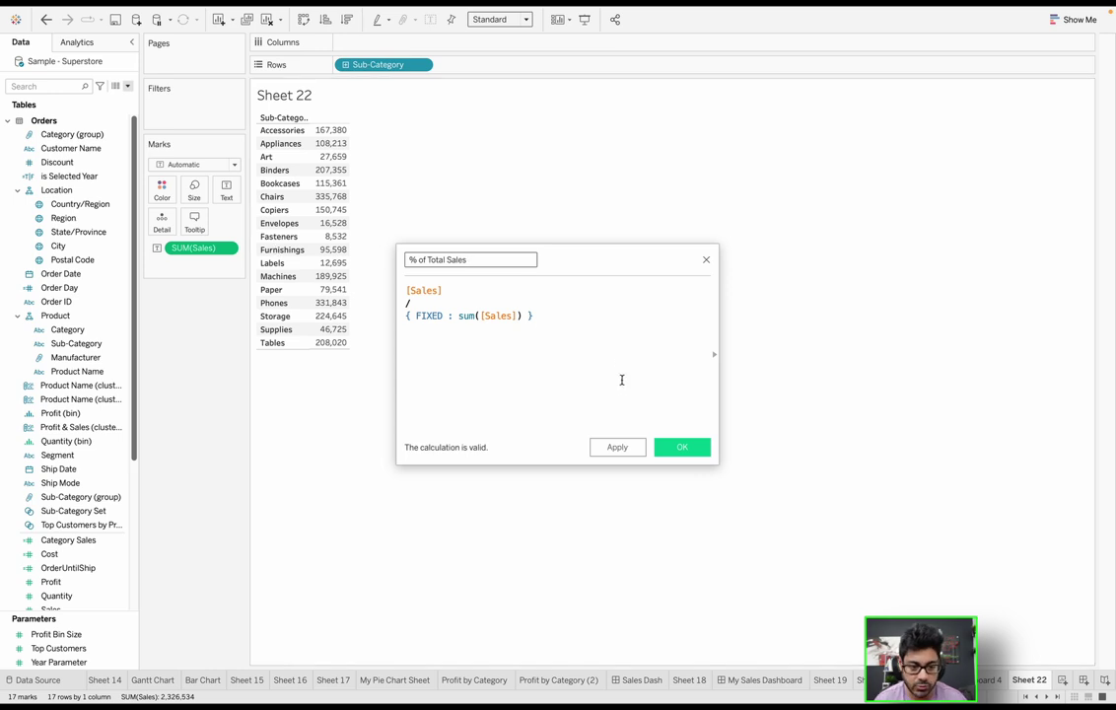
pyautogui.click(690, 450)
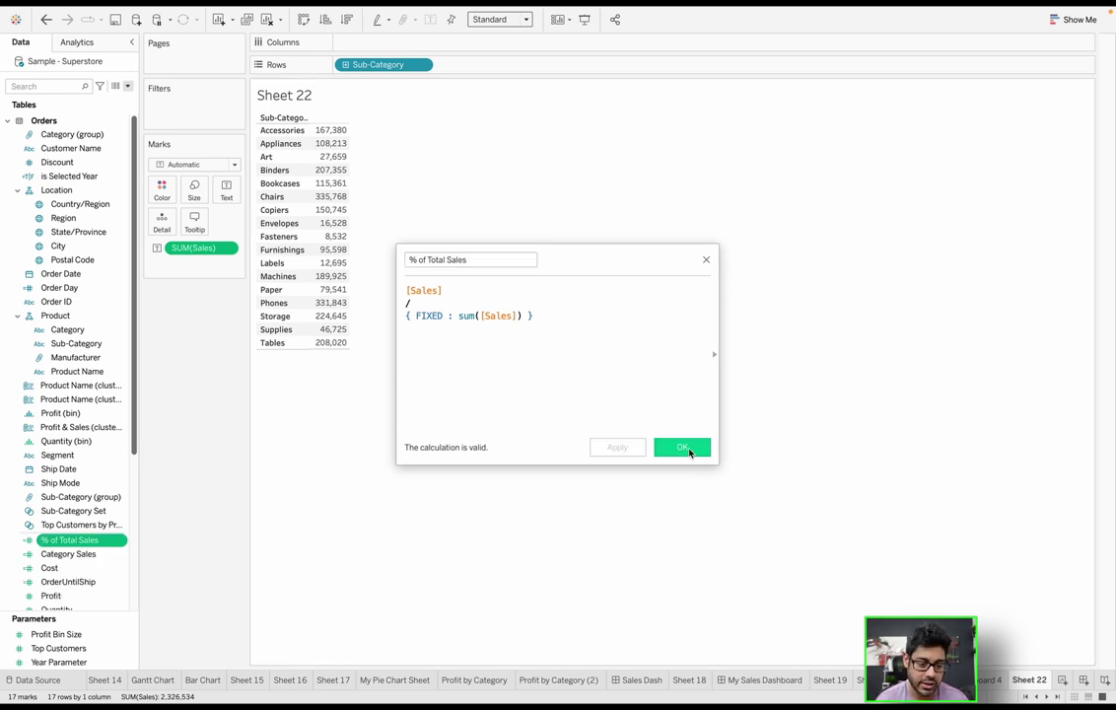
# - Place % of Total Sales after Sales and format it as Percentage with 2 decimals
pyautogui.moveTo(99, 539); pyautogui.dragTo(346, 289)
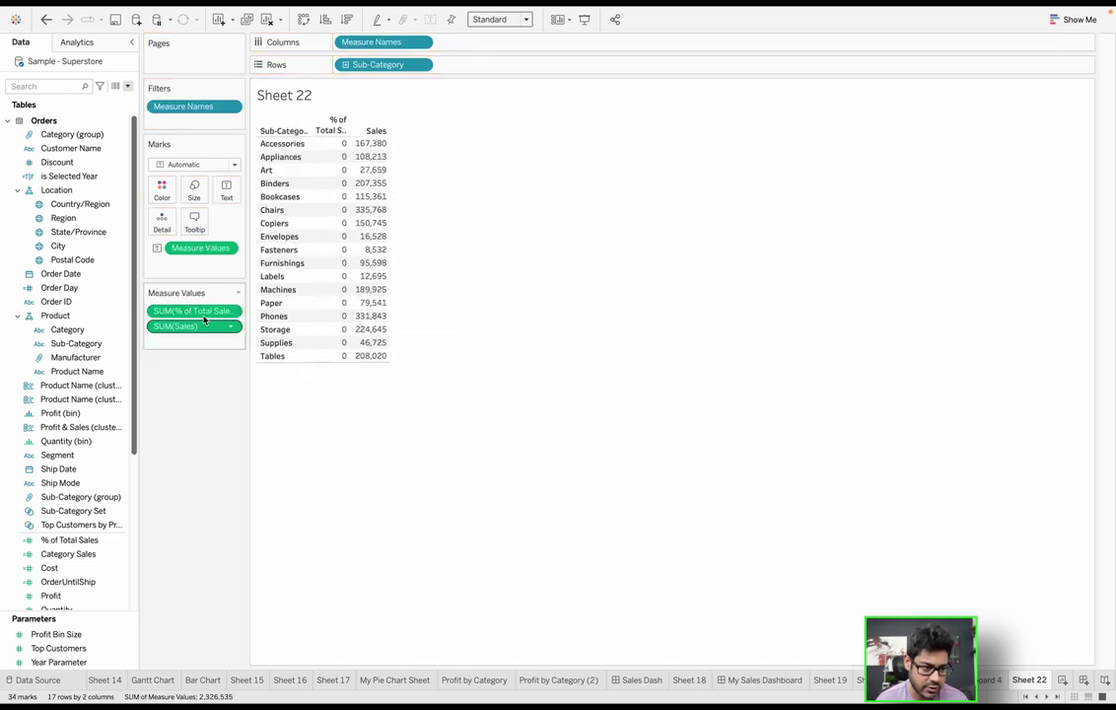
pyautogui.moveTo(199, 311); pyautogui.dragTo(211, 339)
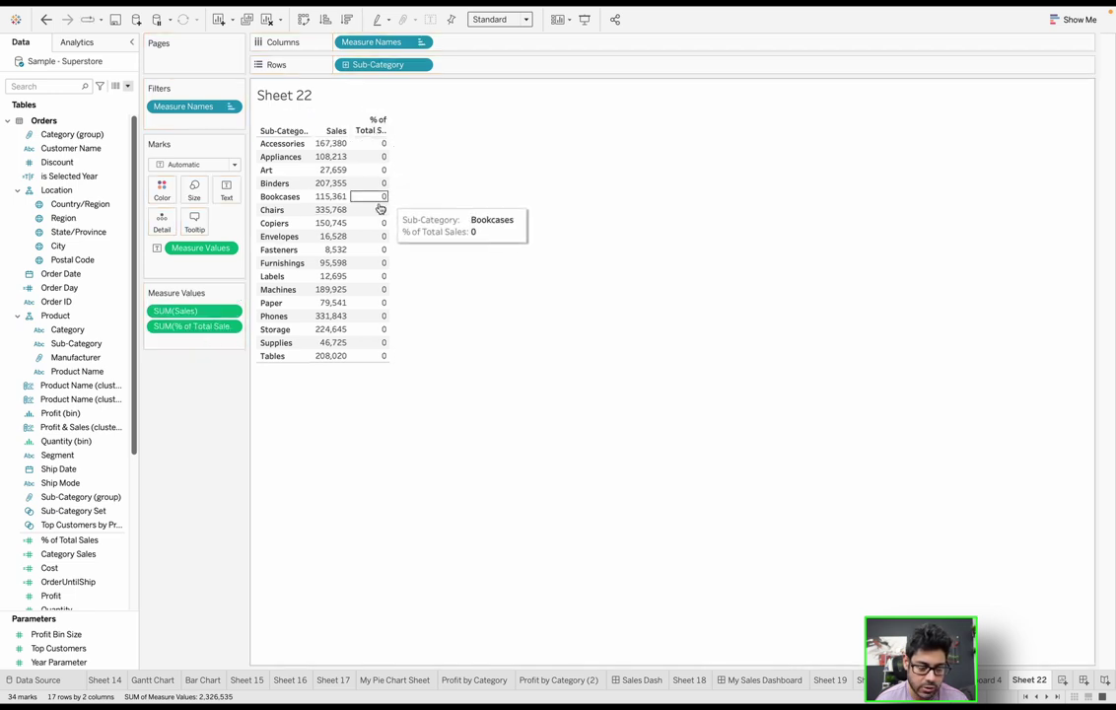
pyautogui.rightClick(209, 329)
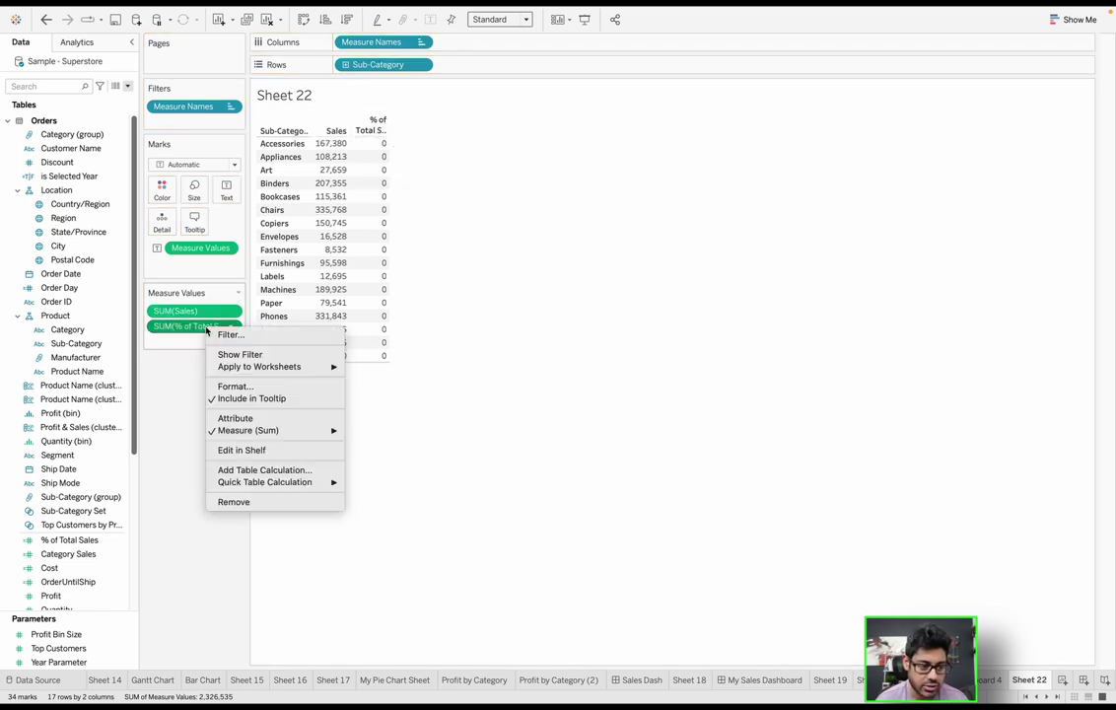
pyautogui.click(237, 386)
pyautogui.click(91, 128)
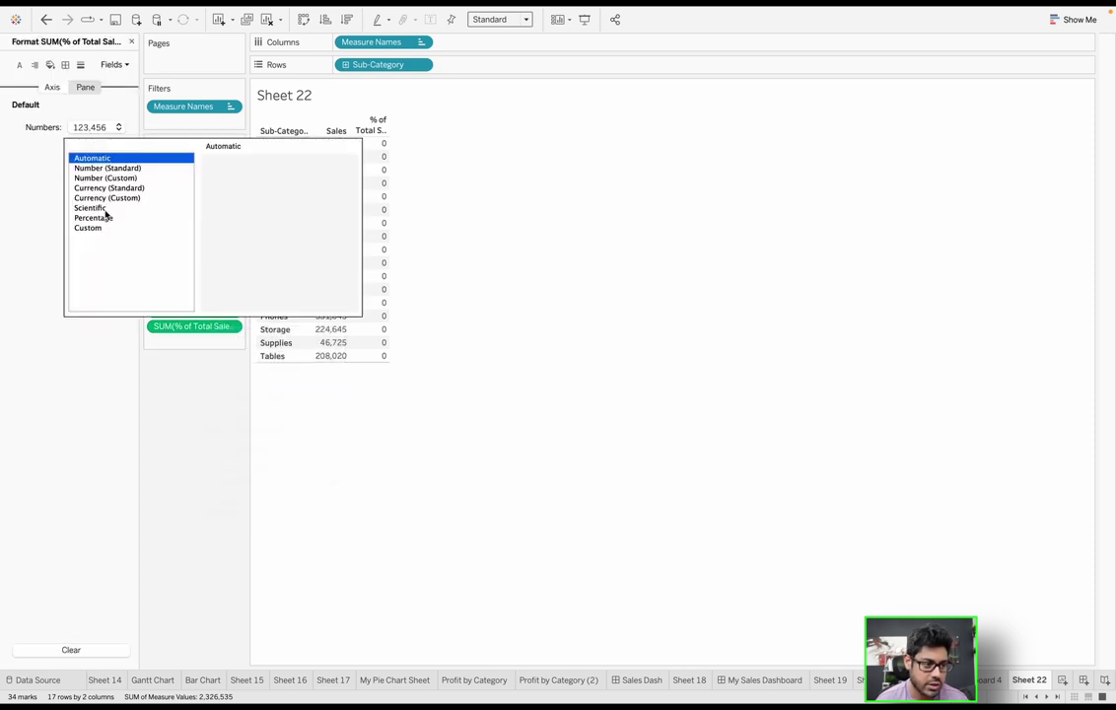
pyautogui.click(104, 217)
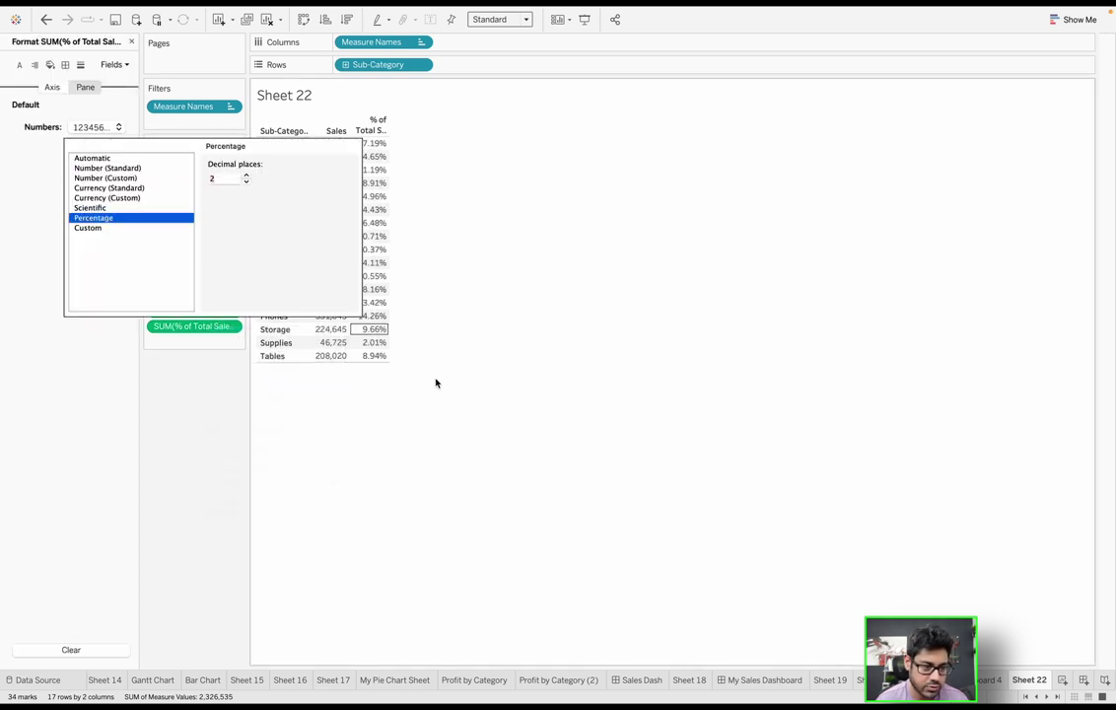
pyautogui.click(473, 300)
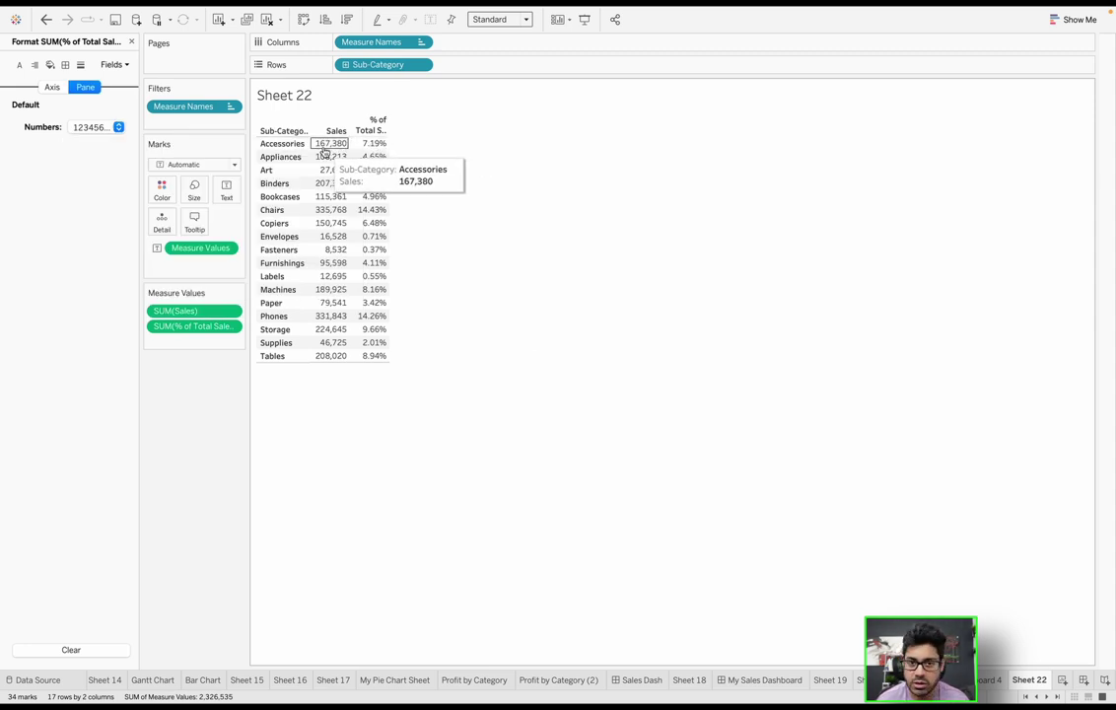
pyautogui.moveTo(325, 151); pyautogui.dragTo(338, 361)
# - Duplicate Sheet 22 into a new sheet, Sheet 22 (2)
pyautogui.click(468, 249)
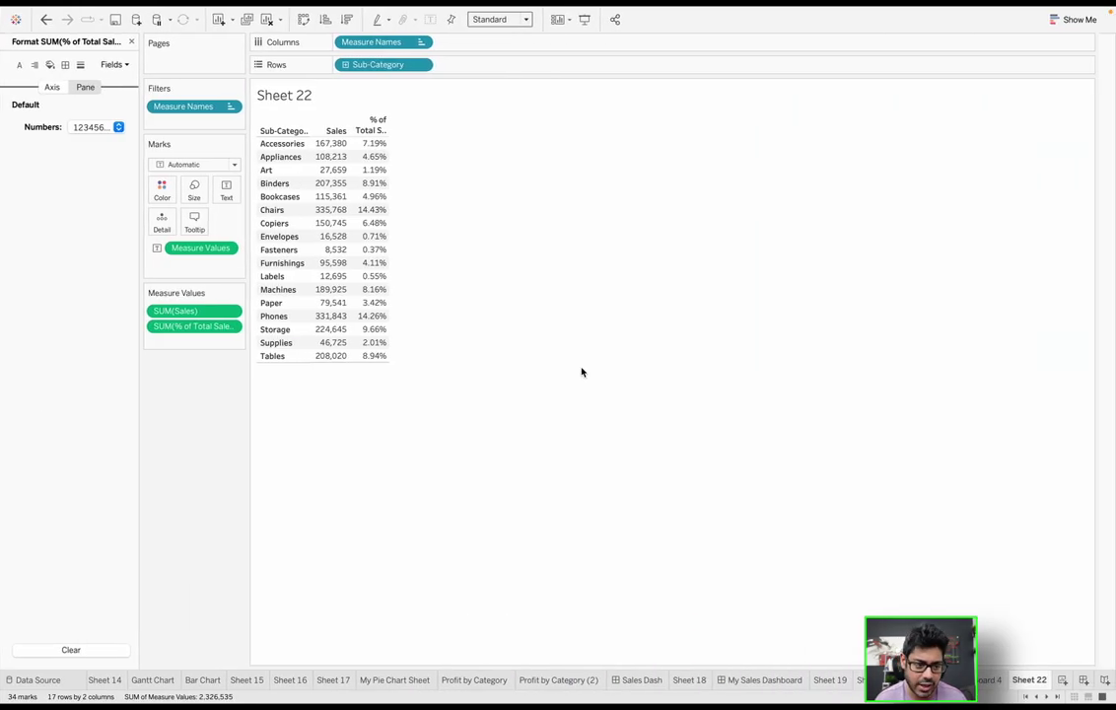
pyautogui.rightClick(1031, 681)
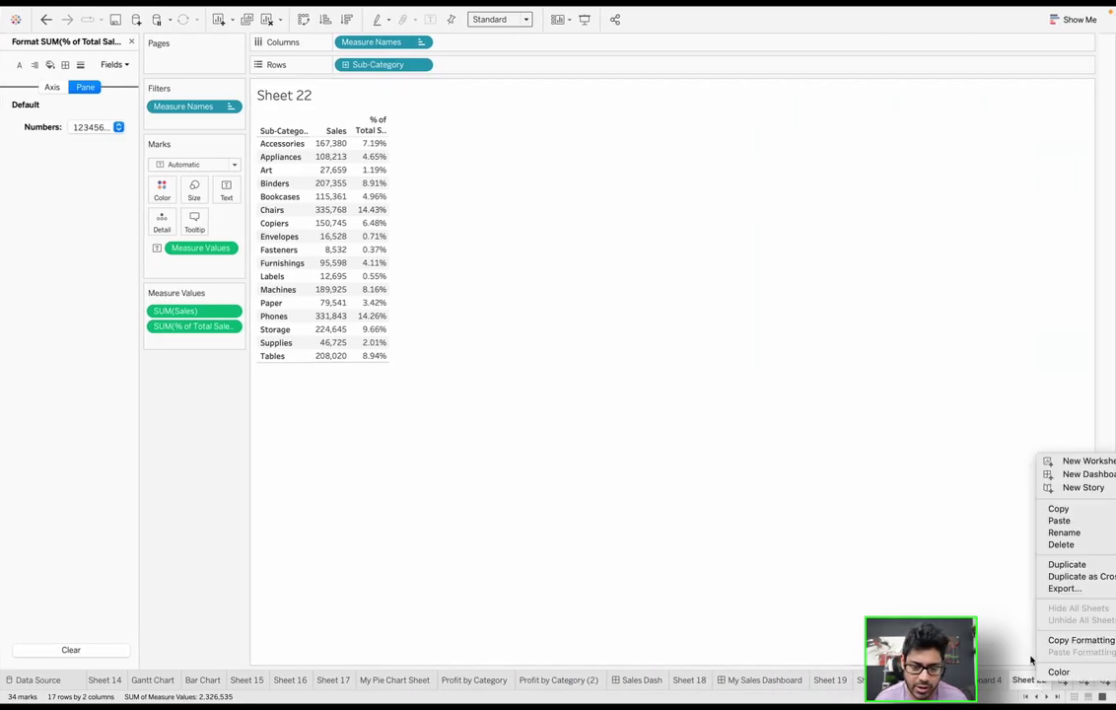
pyautogui.click(1060, 565)
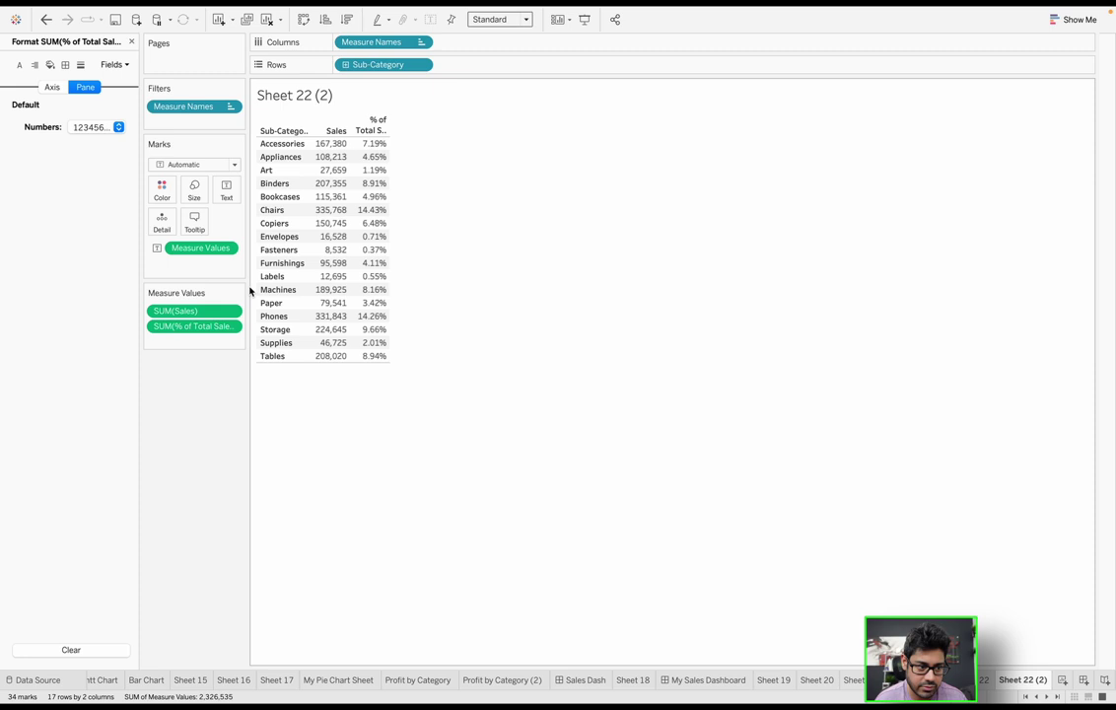
# - Drop % of Total Sales from Measure Values and apply a quick table calculation to SUM(Sales)
pyautogui.moveTo(204, 324); pyautogui.dragTo(203, 385)
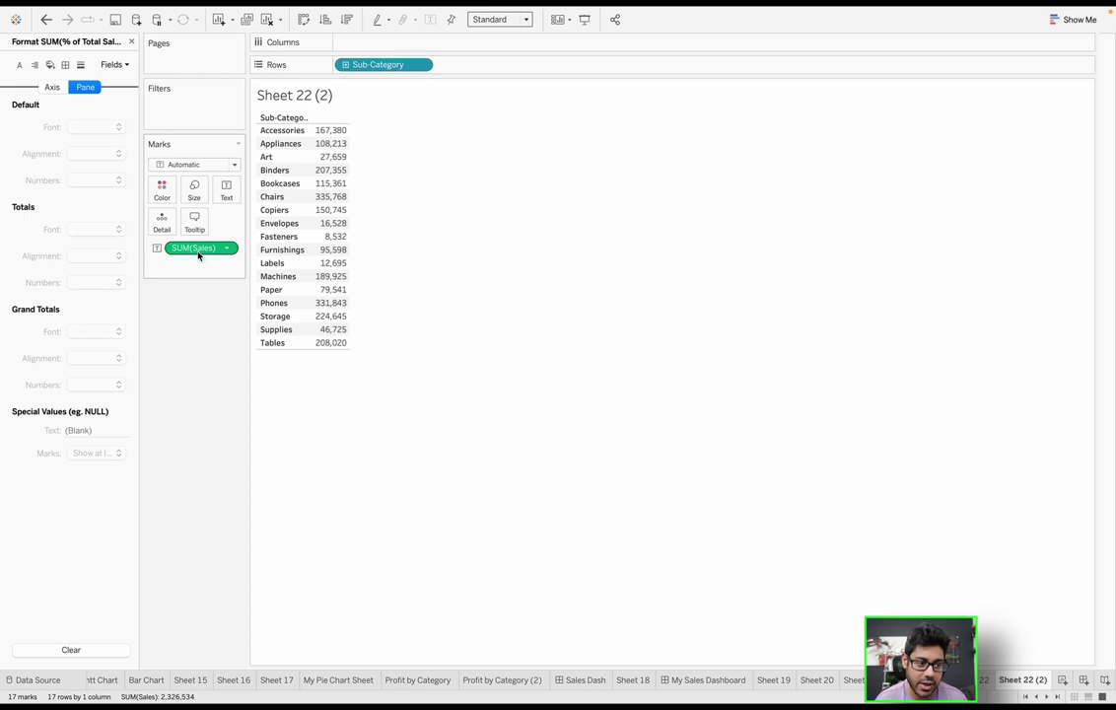
pyautogui.click(132, 44)
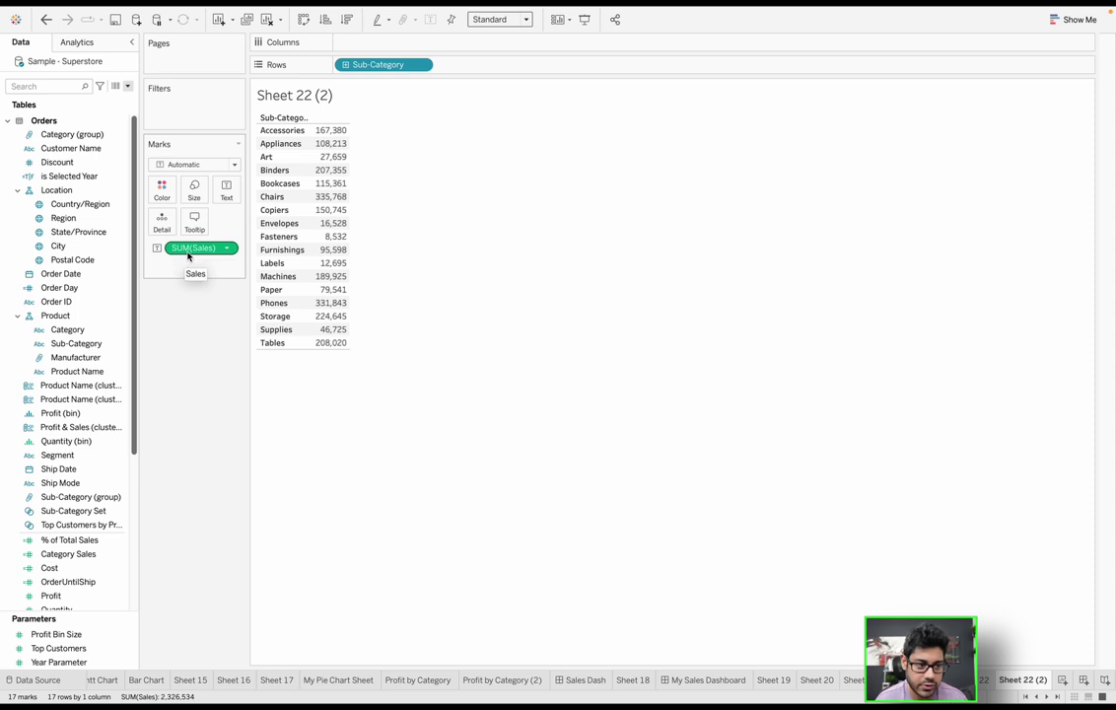
pyautogui.rightClick(188, 252)
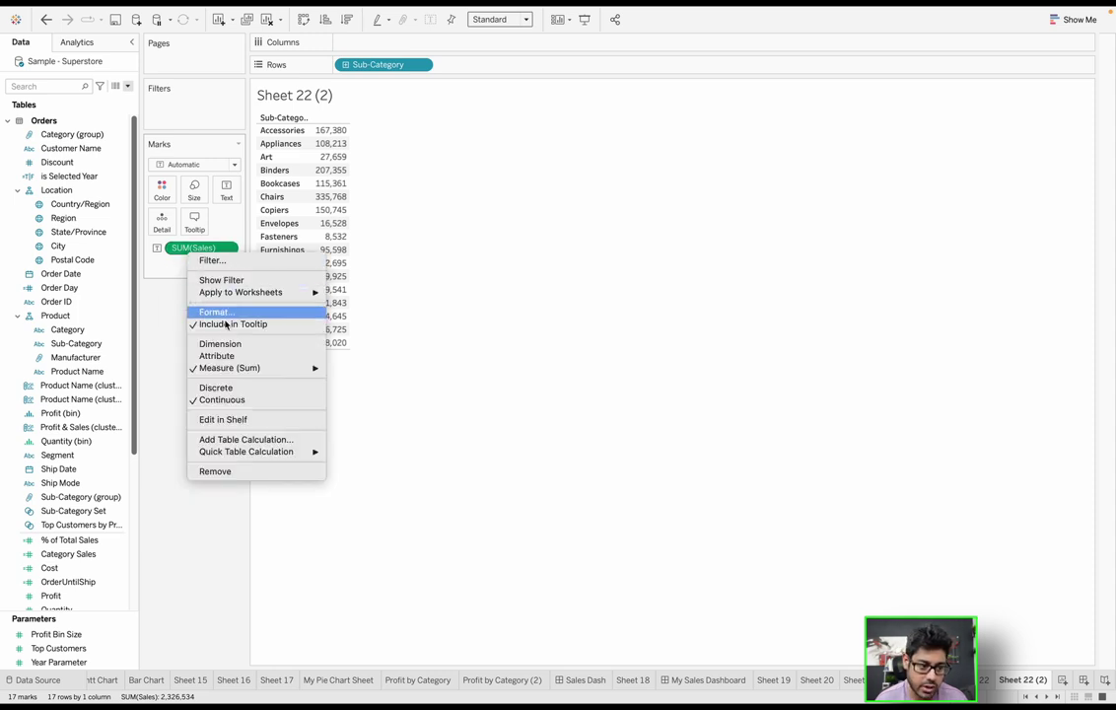
pyautogui.moveTo(222, 292)
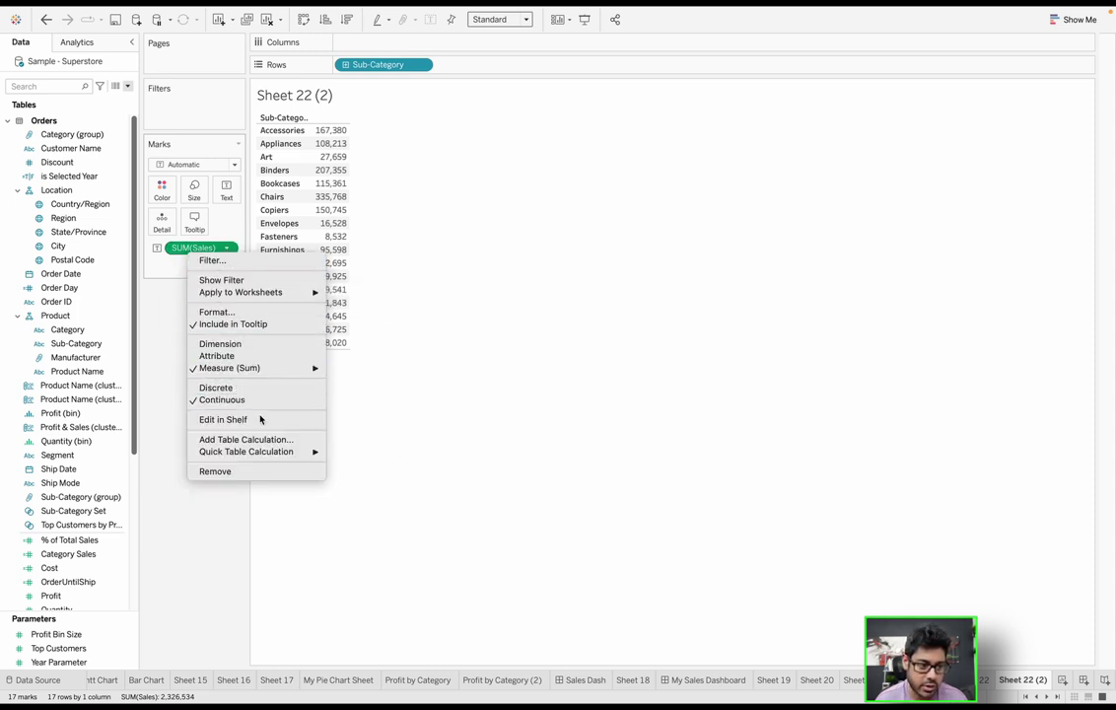
pyautogui.moveTo(265, 451)
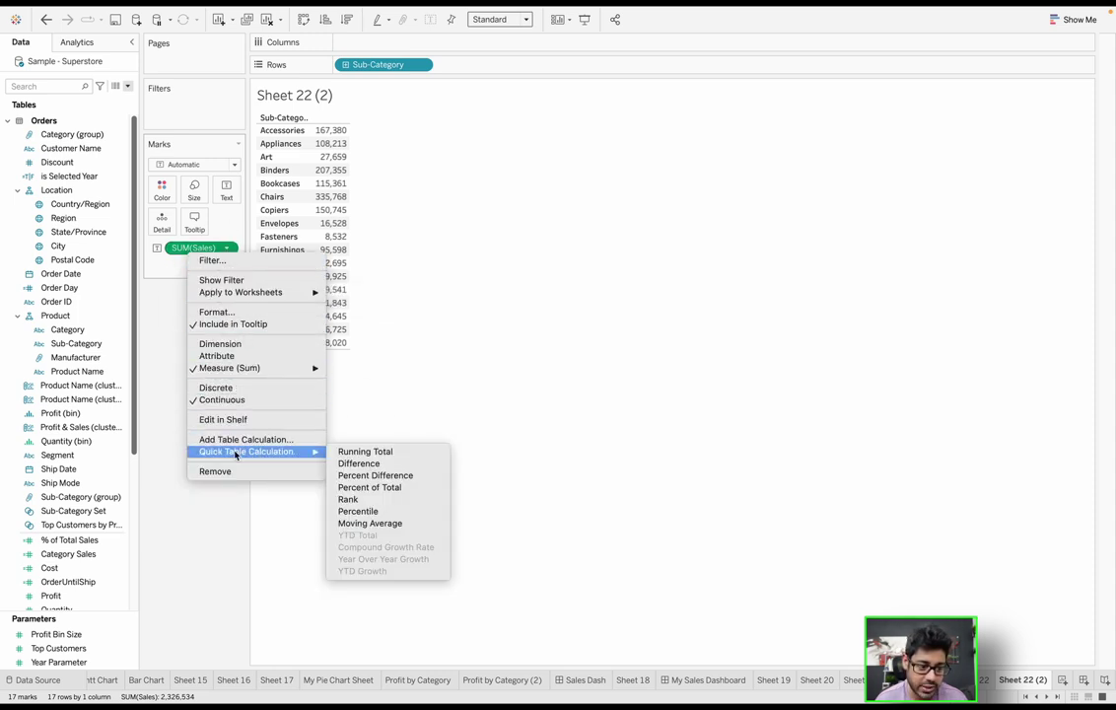
pyautogui.click(389, 491)
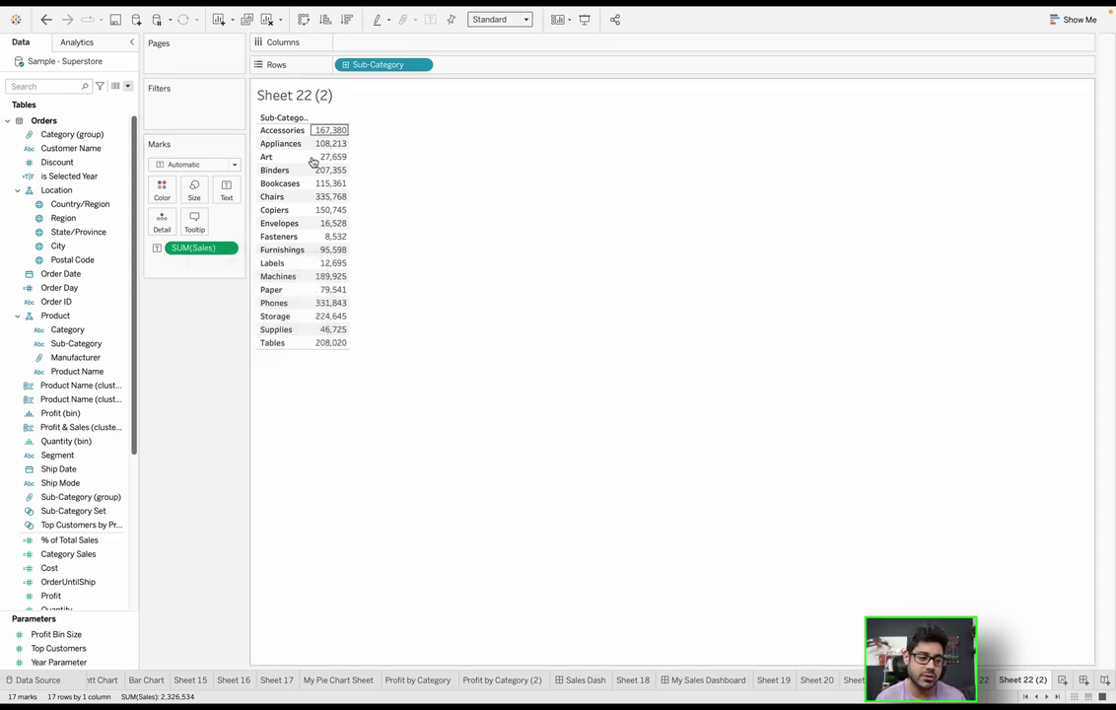
# - Set SUM(Sales) to a Running Total, then exclude and restore Accessories, Appliances and Art
pyautogui.rightClick(223, 249)
pyautogui.moveTo(300, 452)
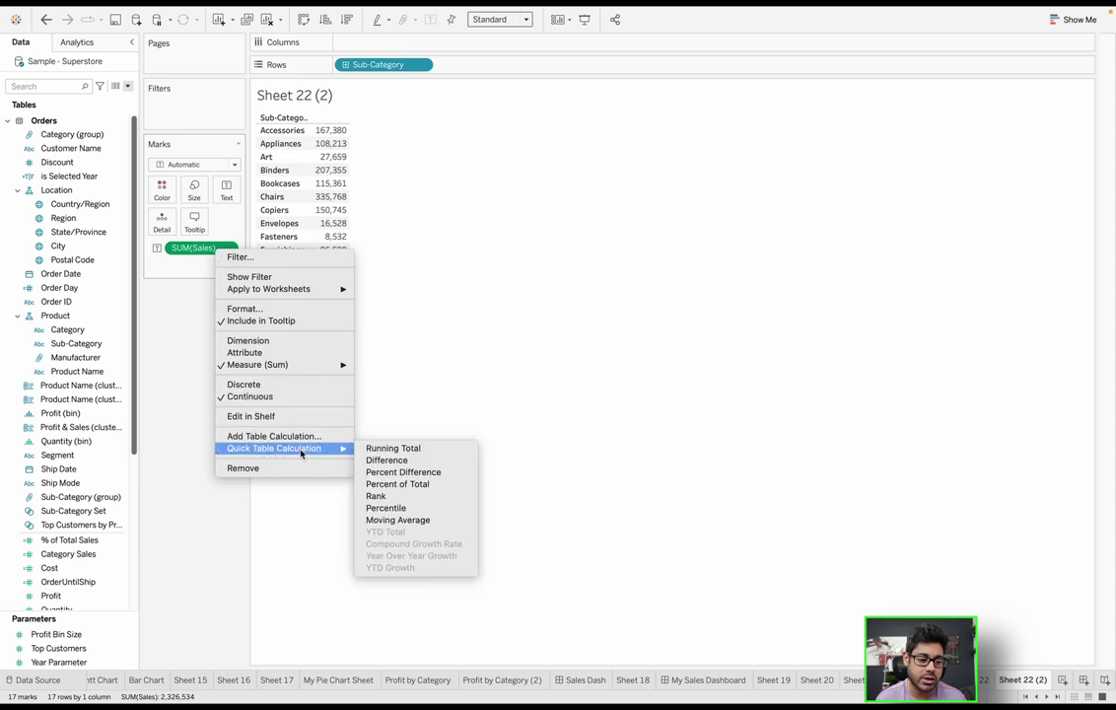
pyautogui.click(444, 453)
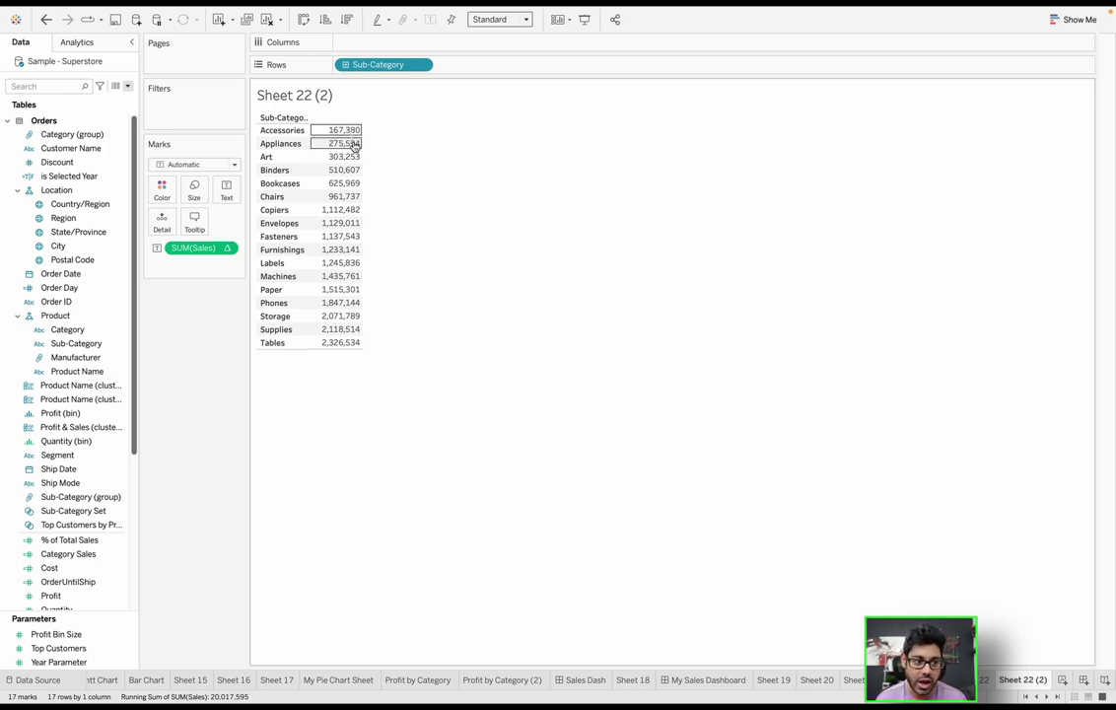
pyautogui.moveTo(355, 145); pyautogui.dragTo(357, 157)
pyautogui.click(456, 176)
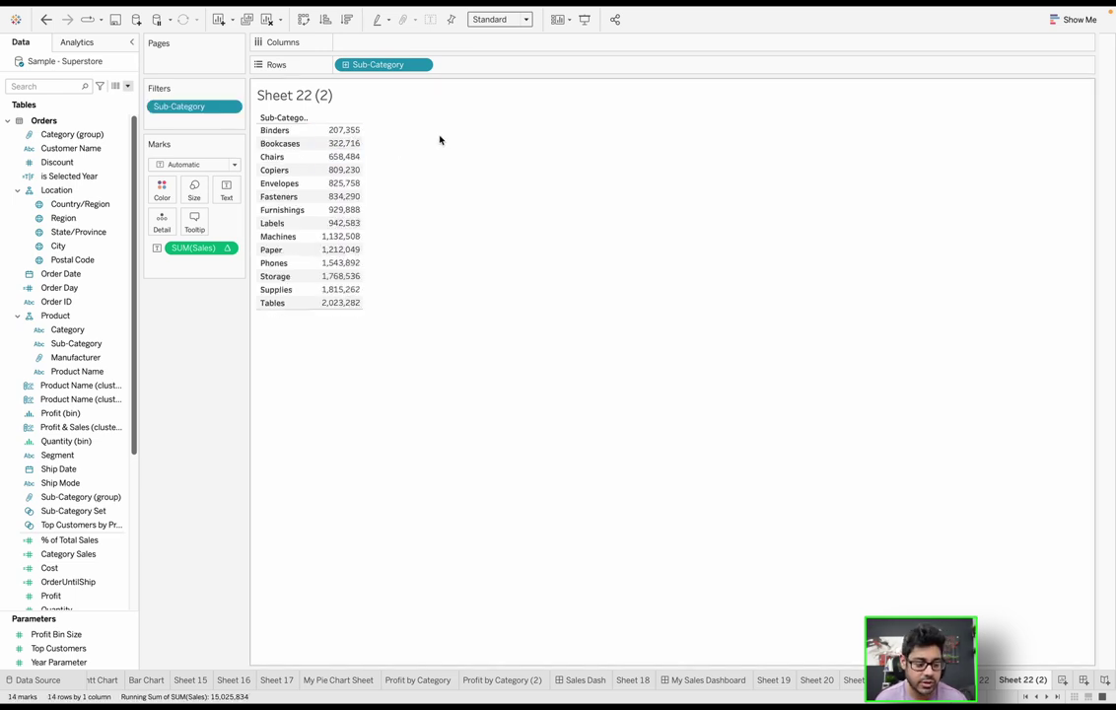
pyautogui.hotkey('ctrl', 'z')
# - Change SUM(Sales) to a Percent of Total quick table calculation
pyautogui.rightClick(195, 247)
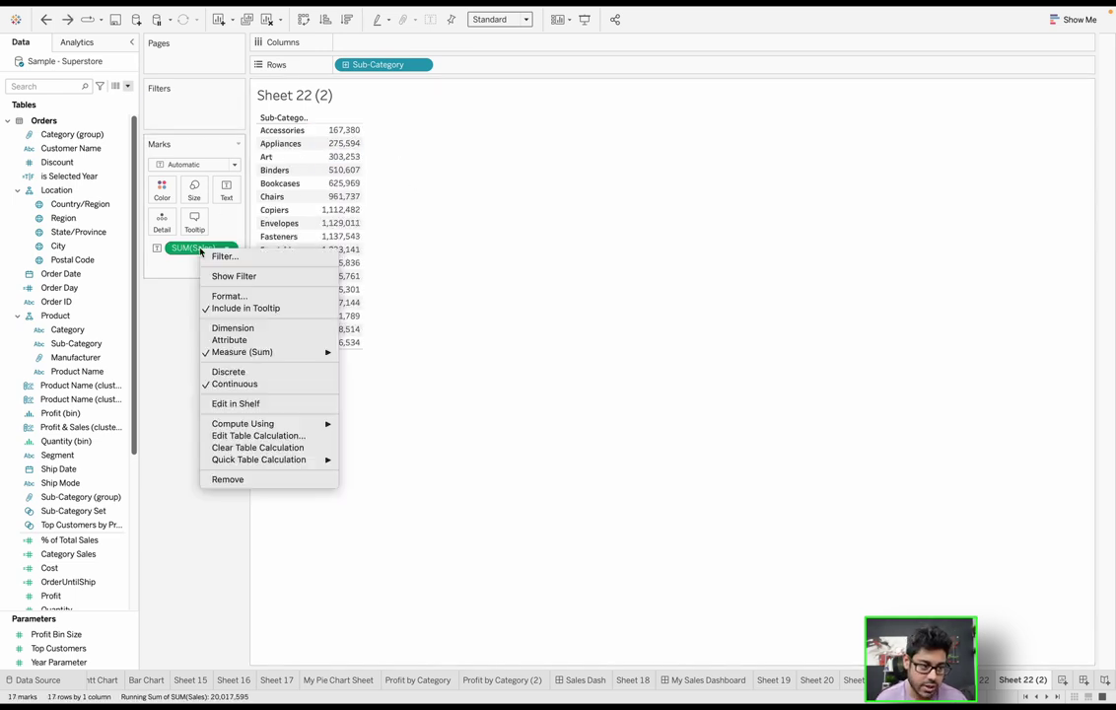
pyautogui.moveTo(286, 459)
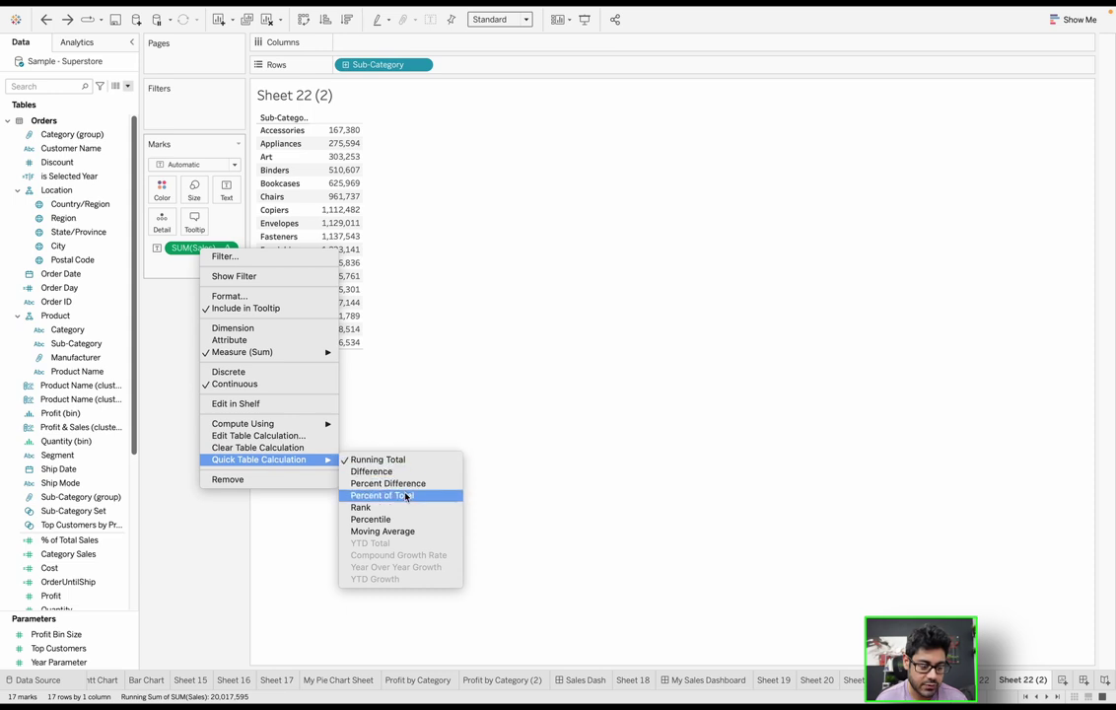
pyautogui.click(380, 496)
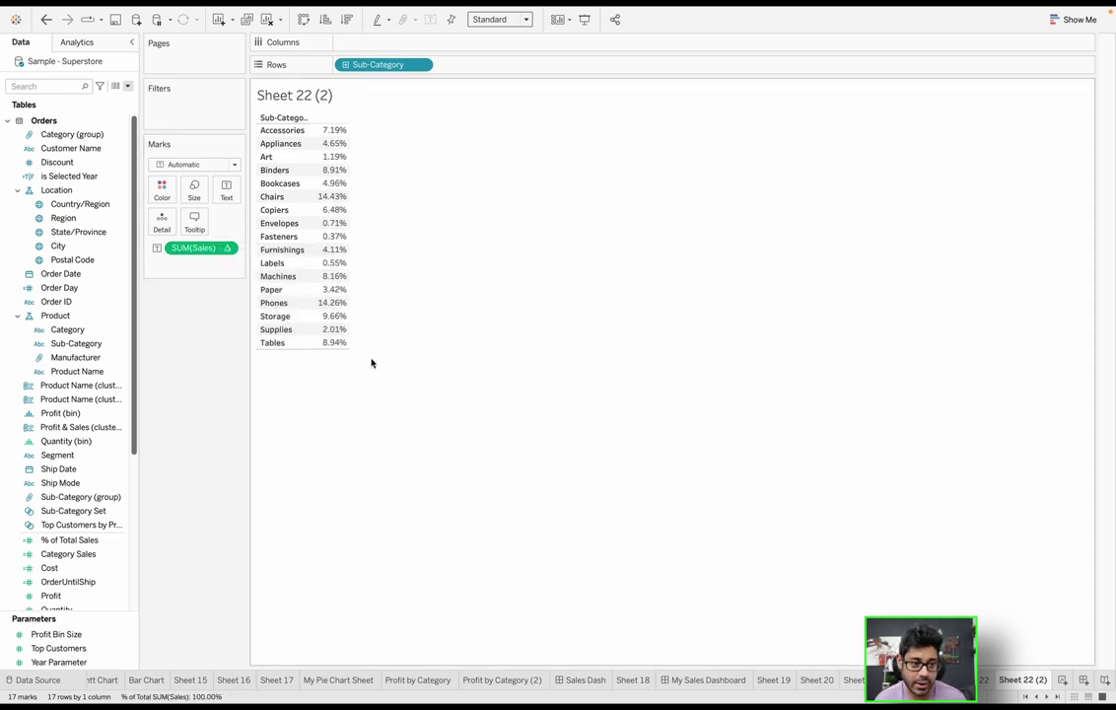
# - Search the fields for '% of' and add % of Total Sales beside the percent-of-total Sales column
pyautogui.click(60, 86)
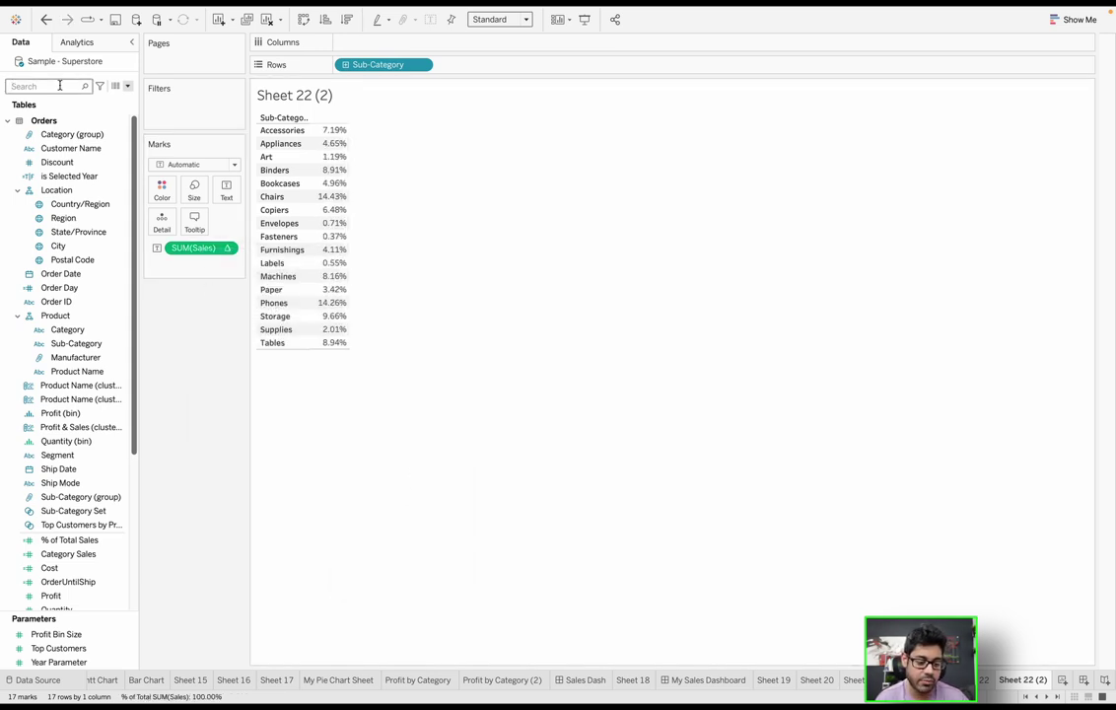
pyautogui.write('% of')
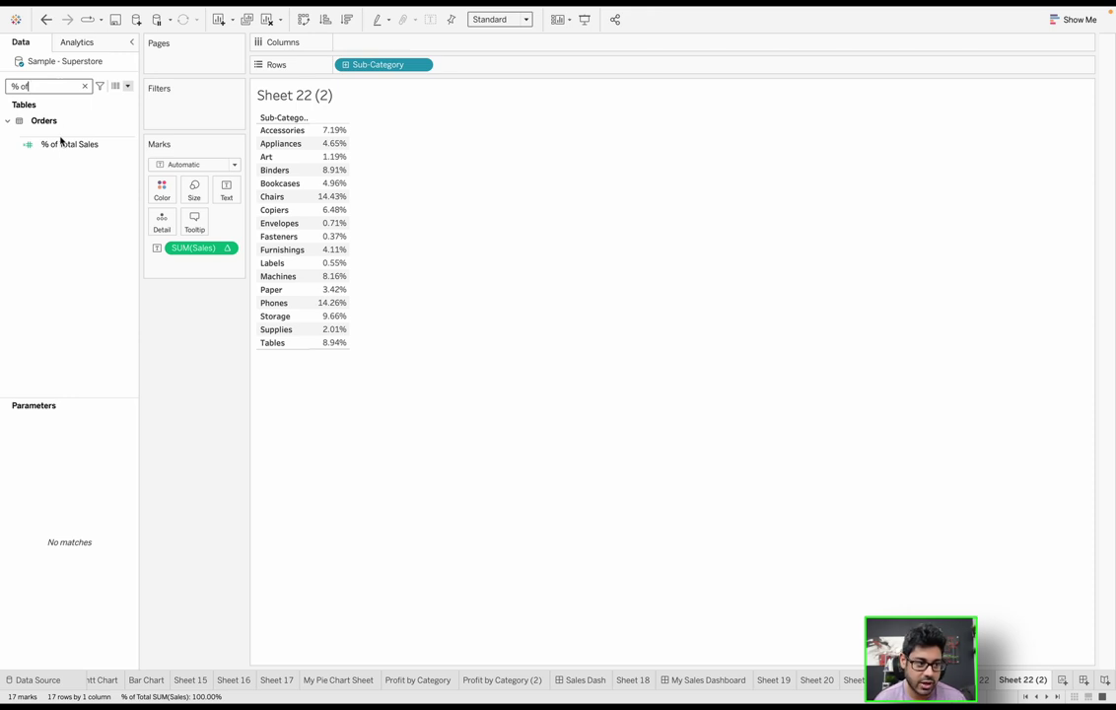
pyautogui.moveTo(60, 144); pyautogui.dragTo(344, 160)
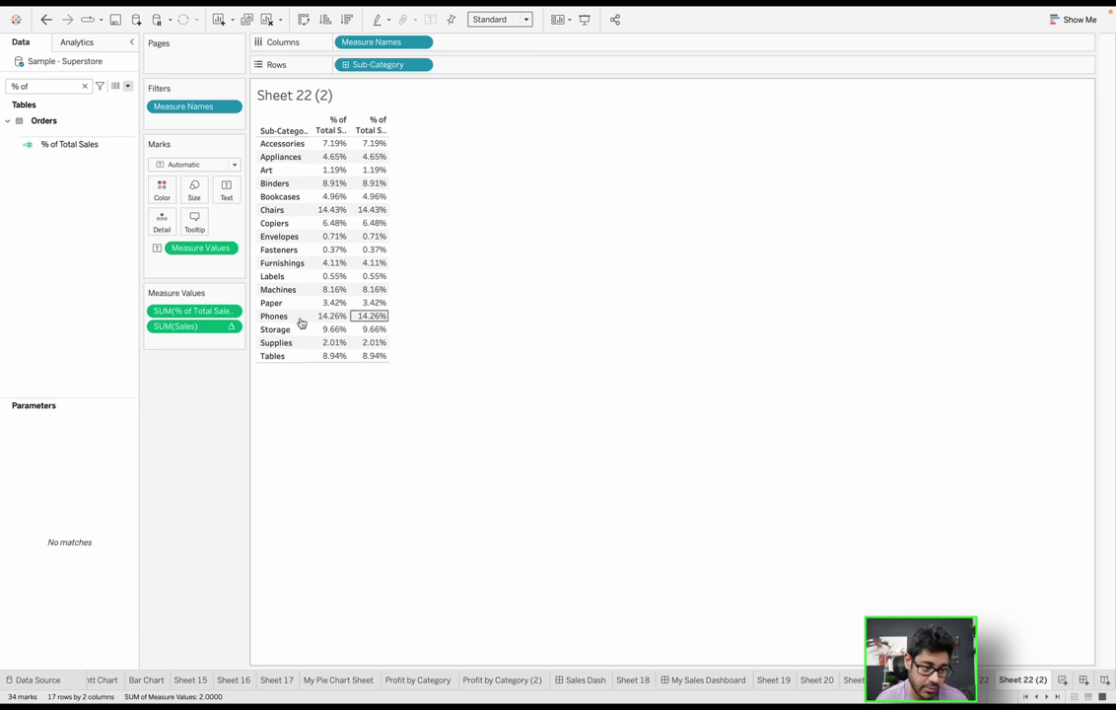
pyautogui.rightClick(186, 326)
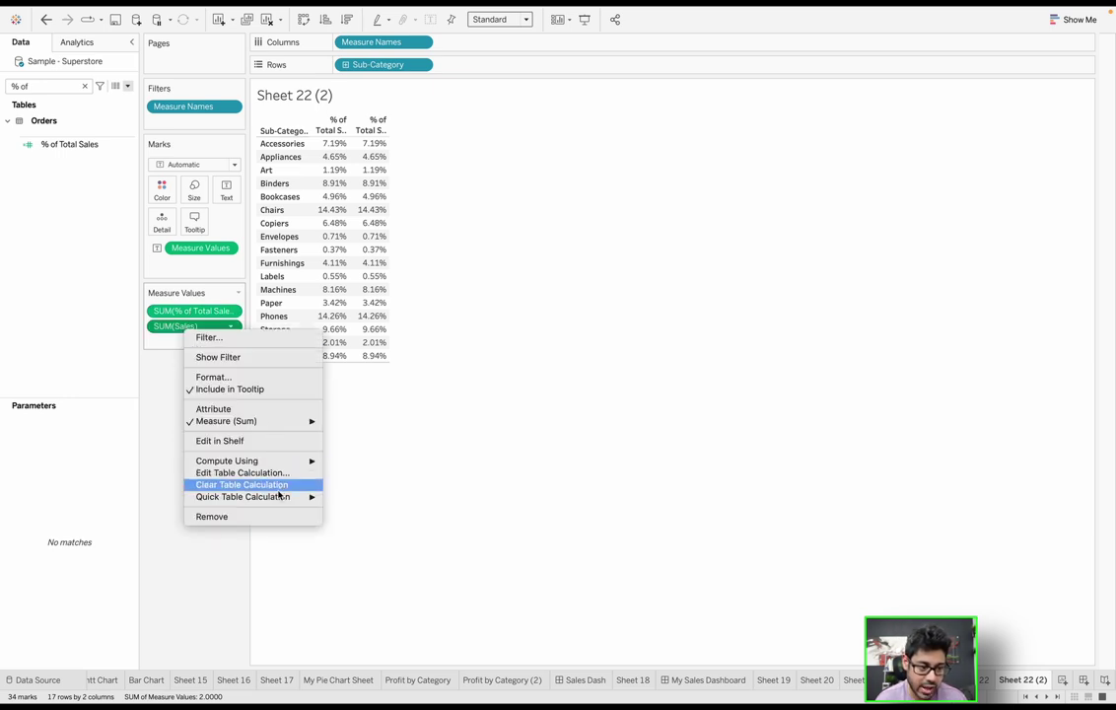
pyautogui.moveTo(278, 497)
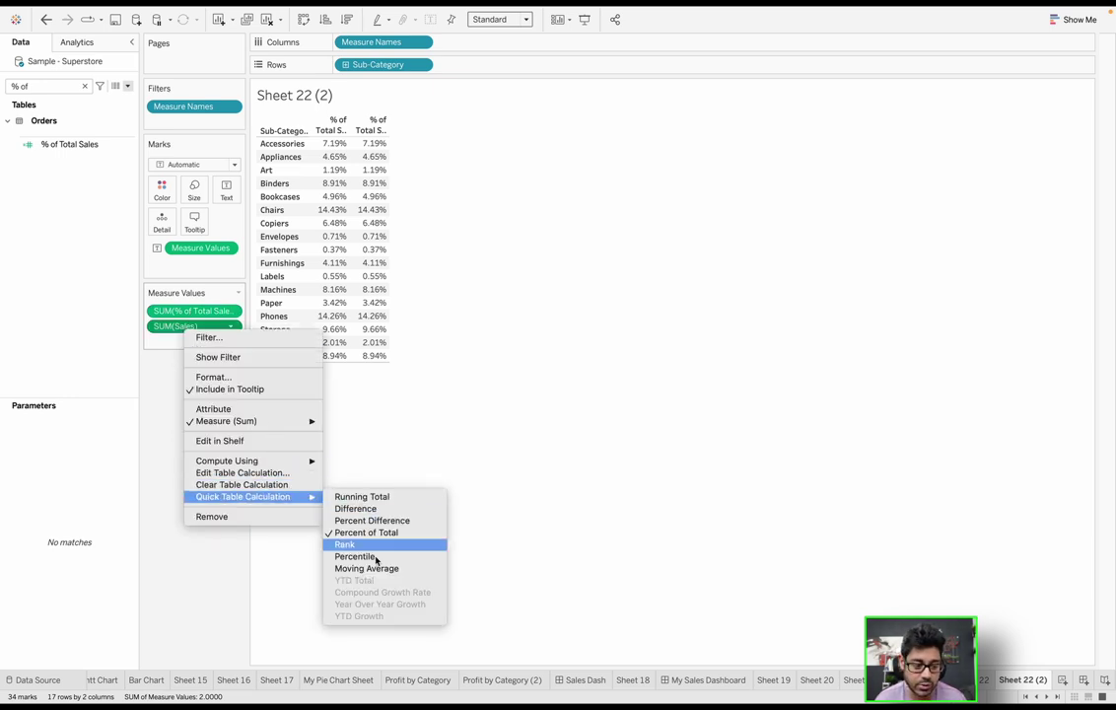
pyautogui.click(659, 451)
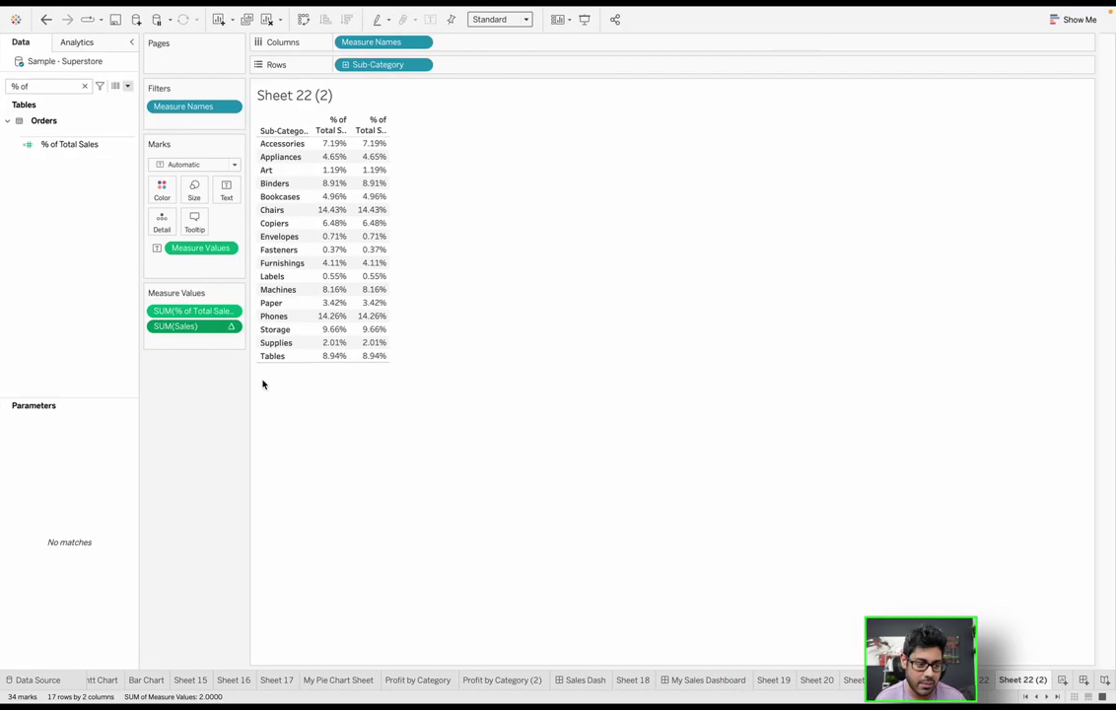
# - Enter an ad-hoc Measure Values calculation of sales divided by its FIXED sum
pyautogui.doubleClick(173, 343)
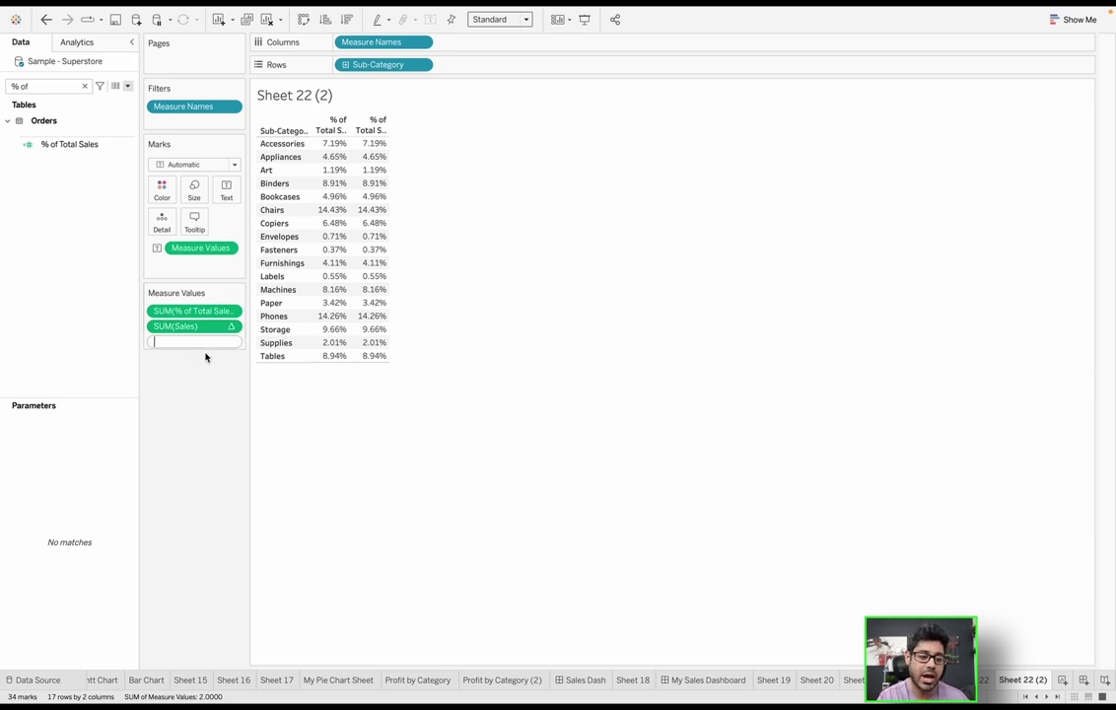
pyautogui.write('sum')
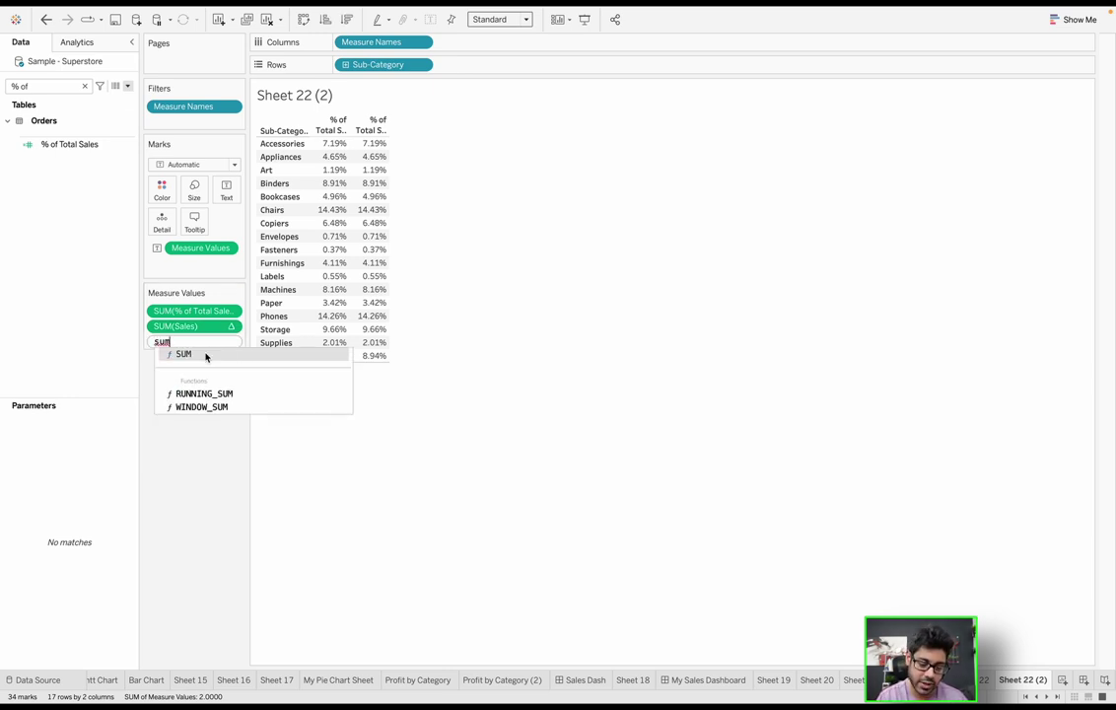
pyautogui.press('BackSpace')
pyautogui.press('BackSpace')
pyautogui.write('ales / fix')
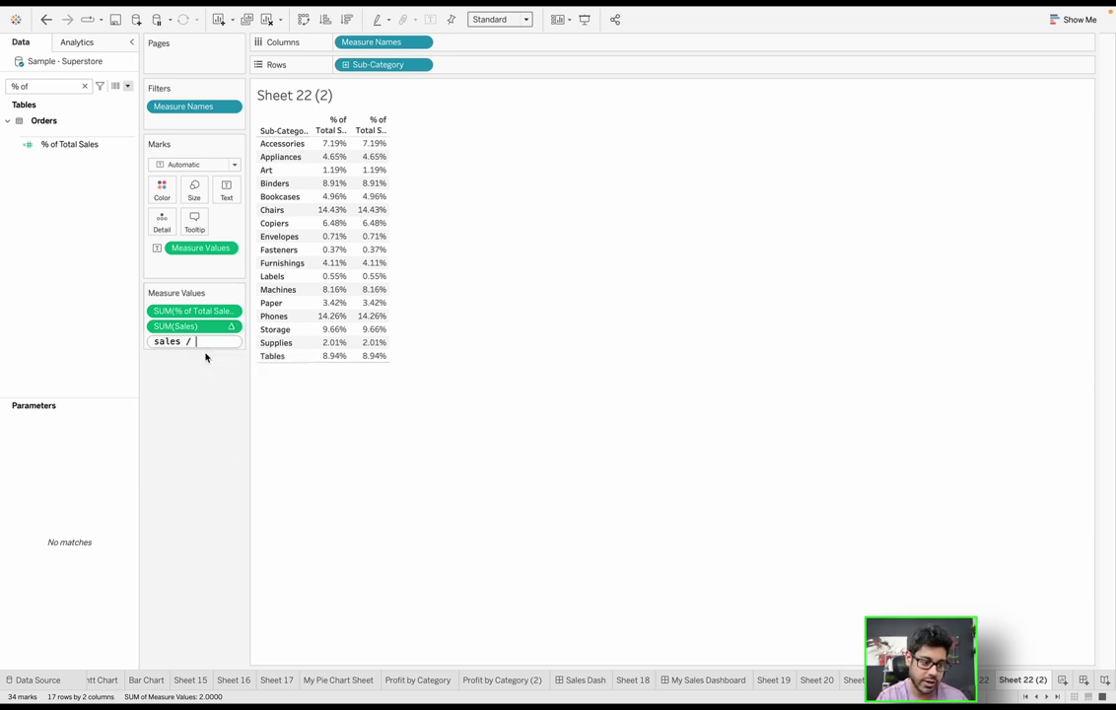
pyautogui.click(206, 355)
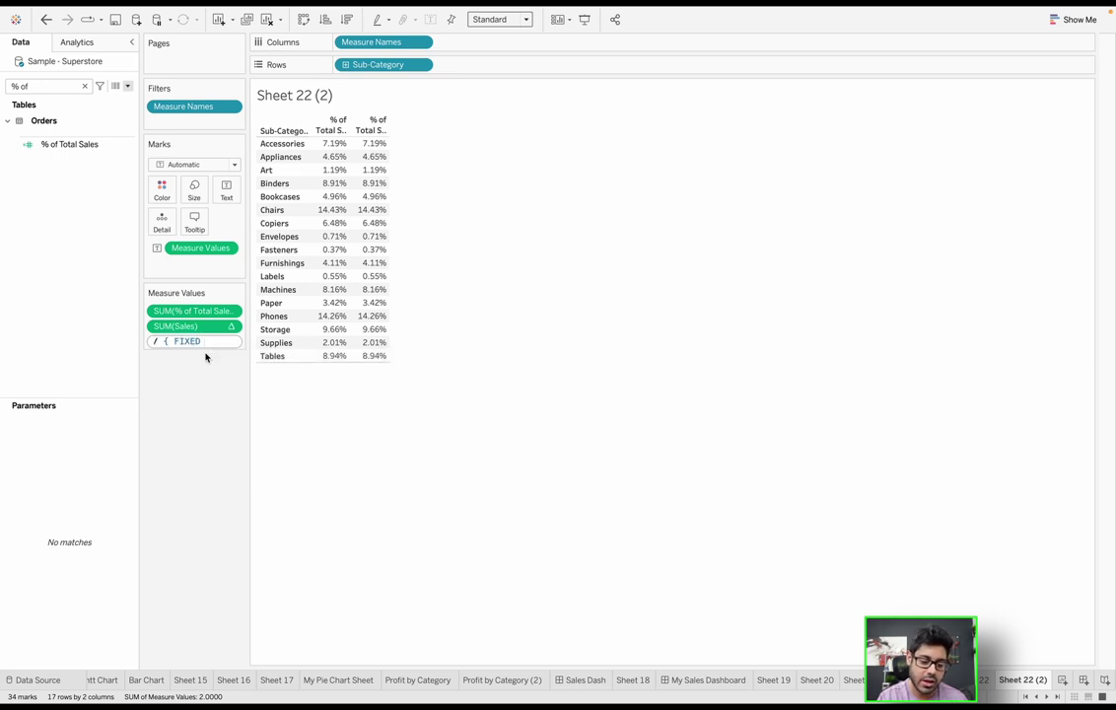
pyautogui.write('sum(s')
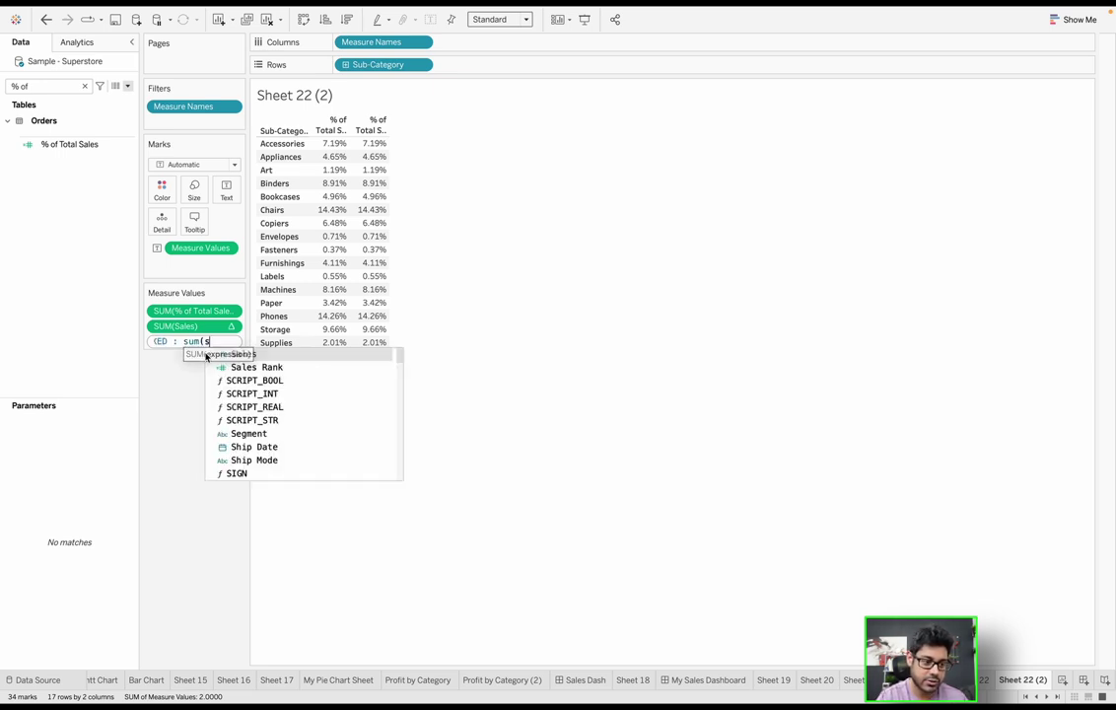
pyautogui.write('ales)')
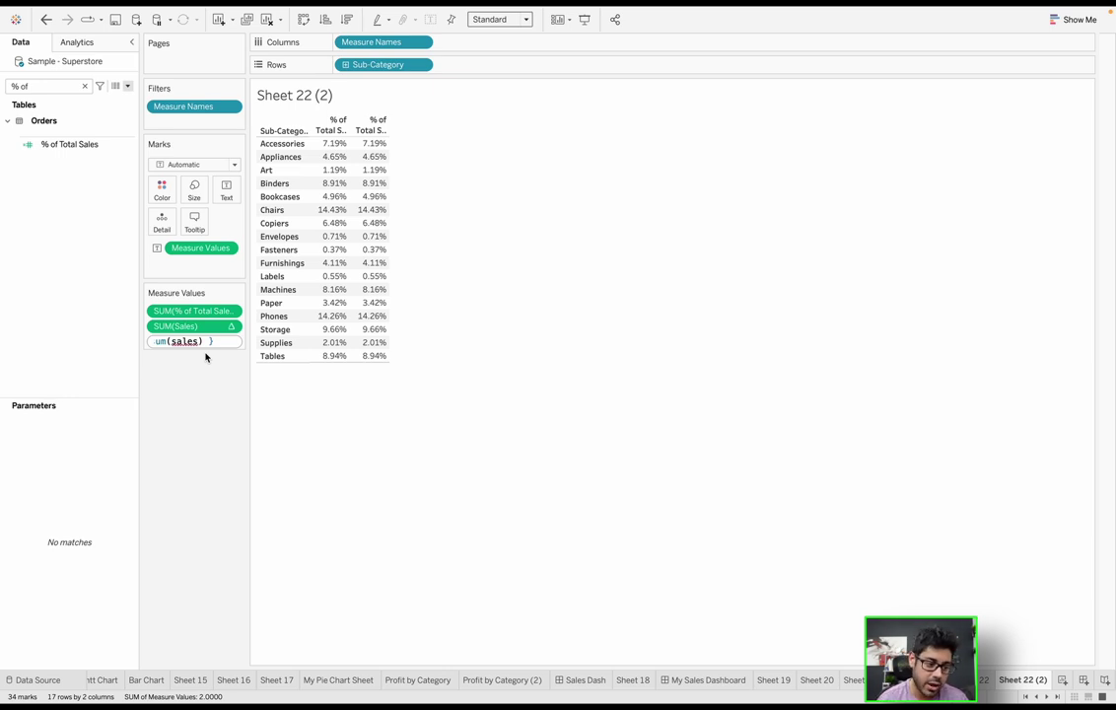
pyautogui.press('Return')
# - Replace both sales references with [Sales], giving [Sales] / { FIXED : sum([Sales]) }
pyautogui.doubleClick(187, 343)
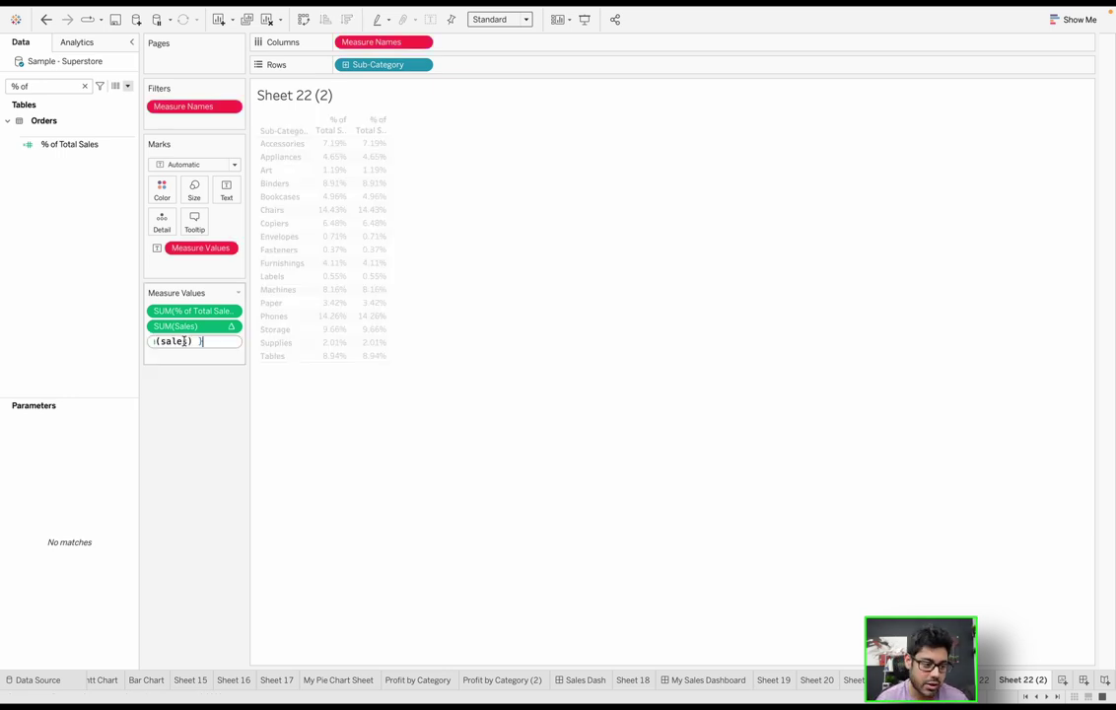
pyautogui.doubleClick(158, 342)
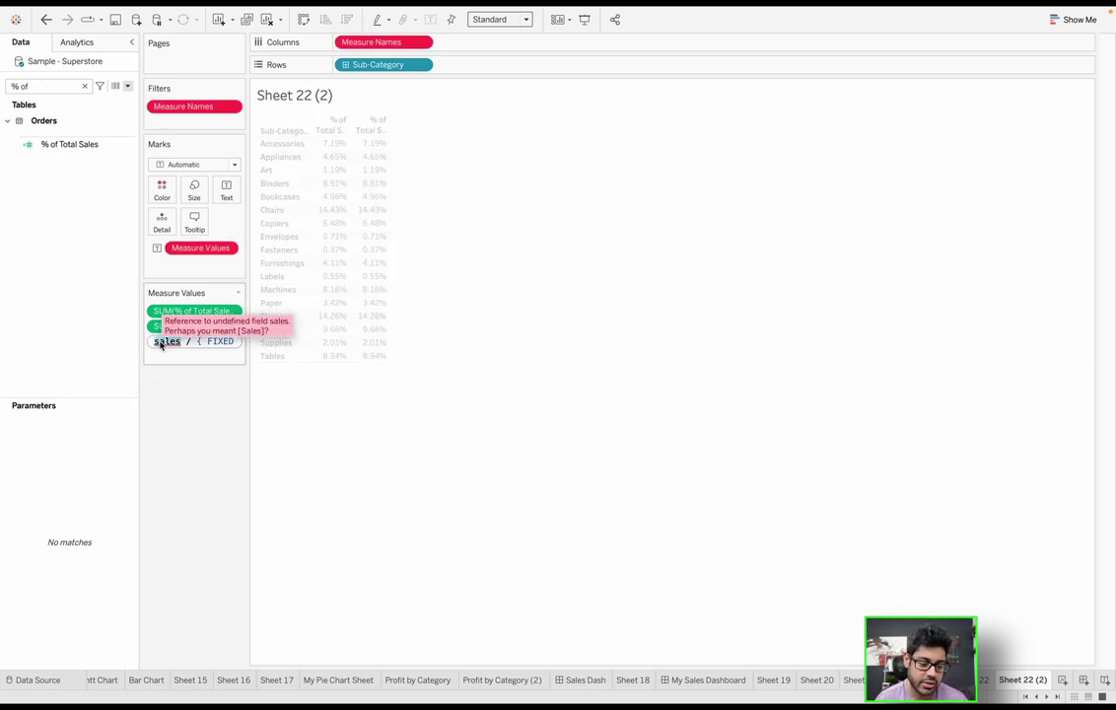
pyautogui.write('Sale')
pyautogui.click(193, 353)
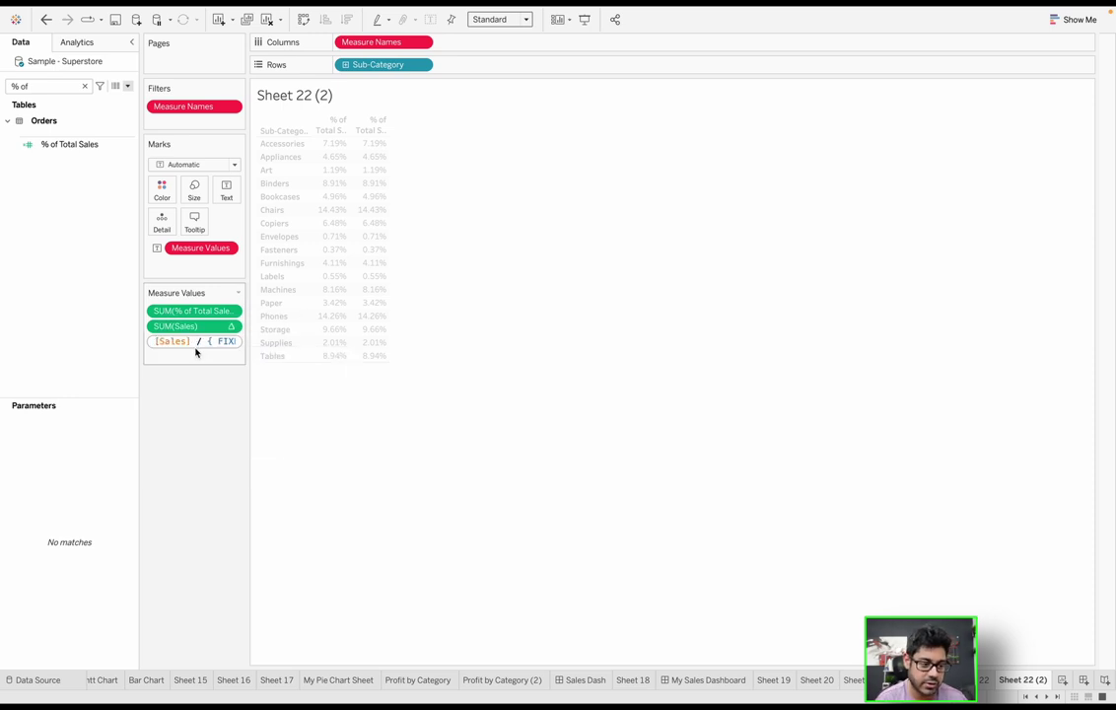
pyautogui.press('End')
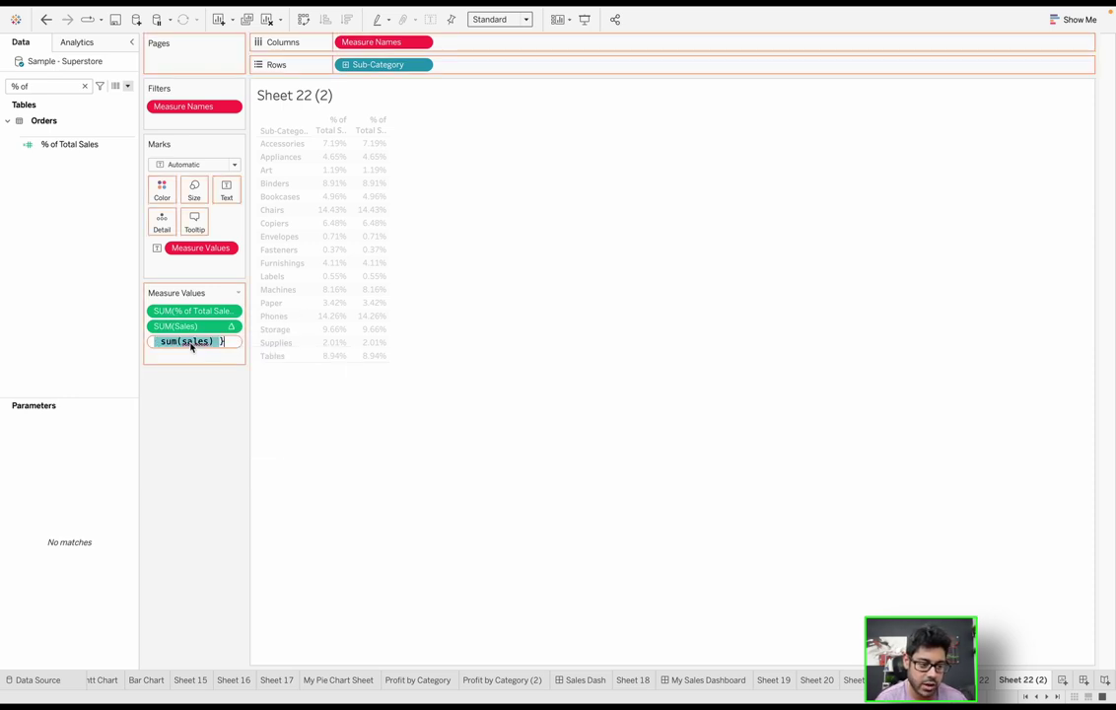
pyautogui.doubleClick(182, 341)
pyautogui.write('Sale')
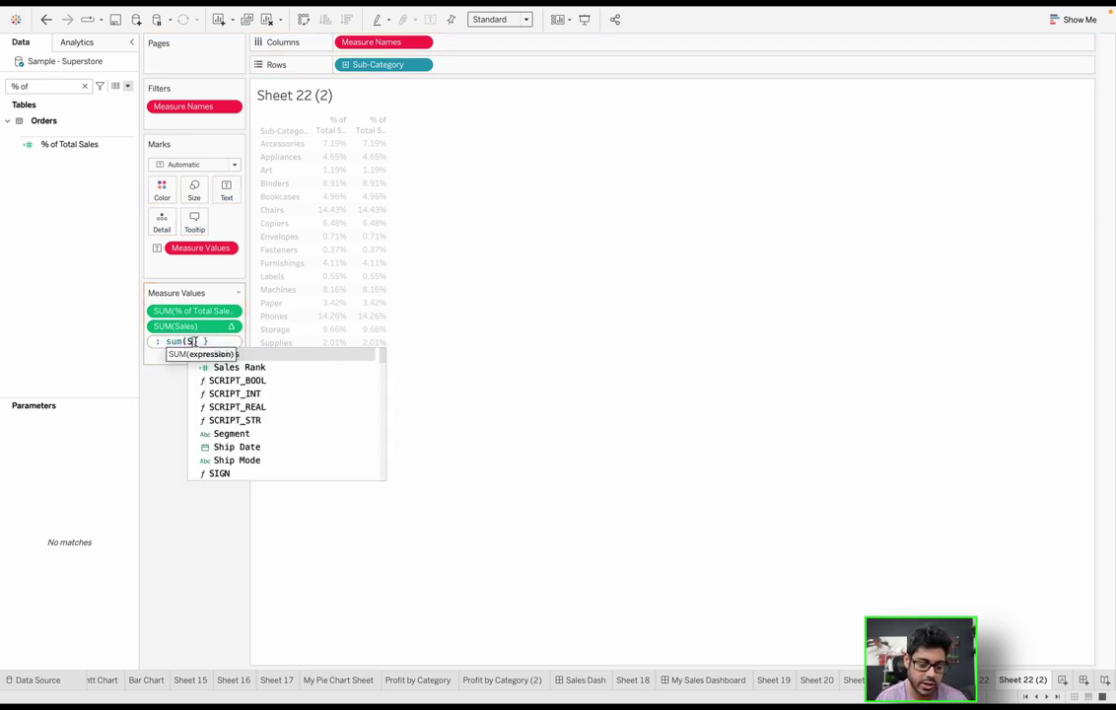
pyautogui.click(204, 353)
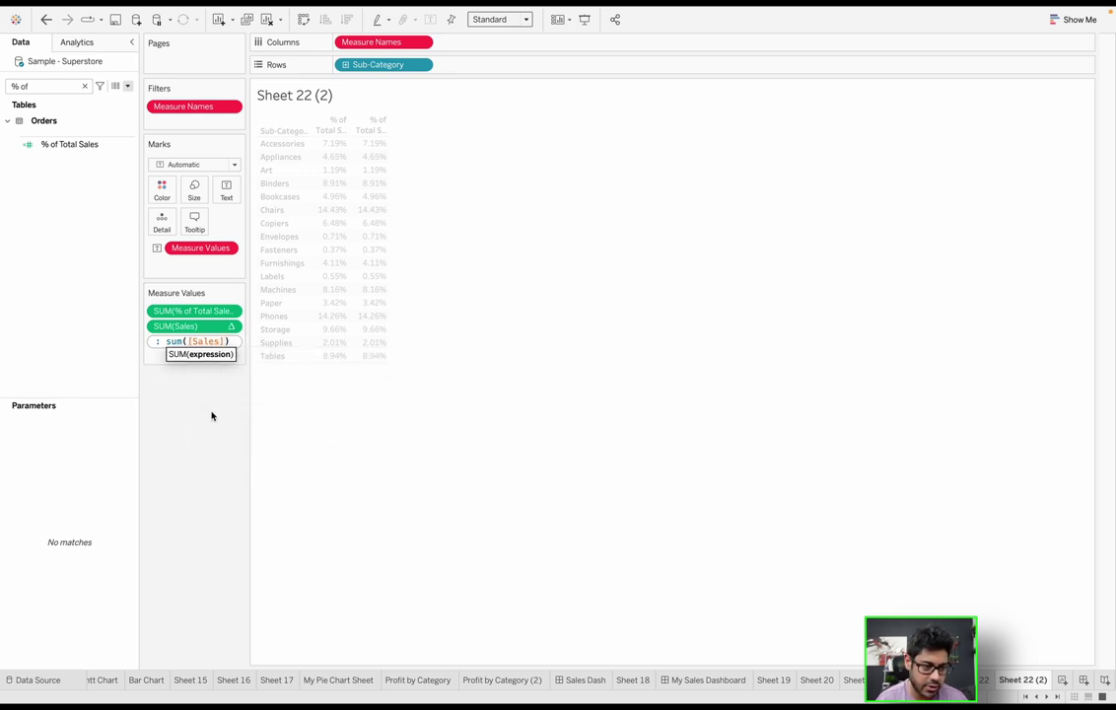
pyautogui.press('Return')
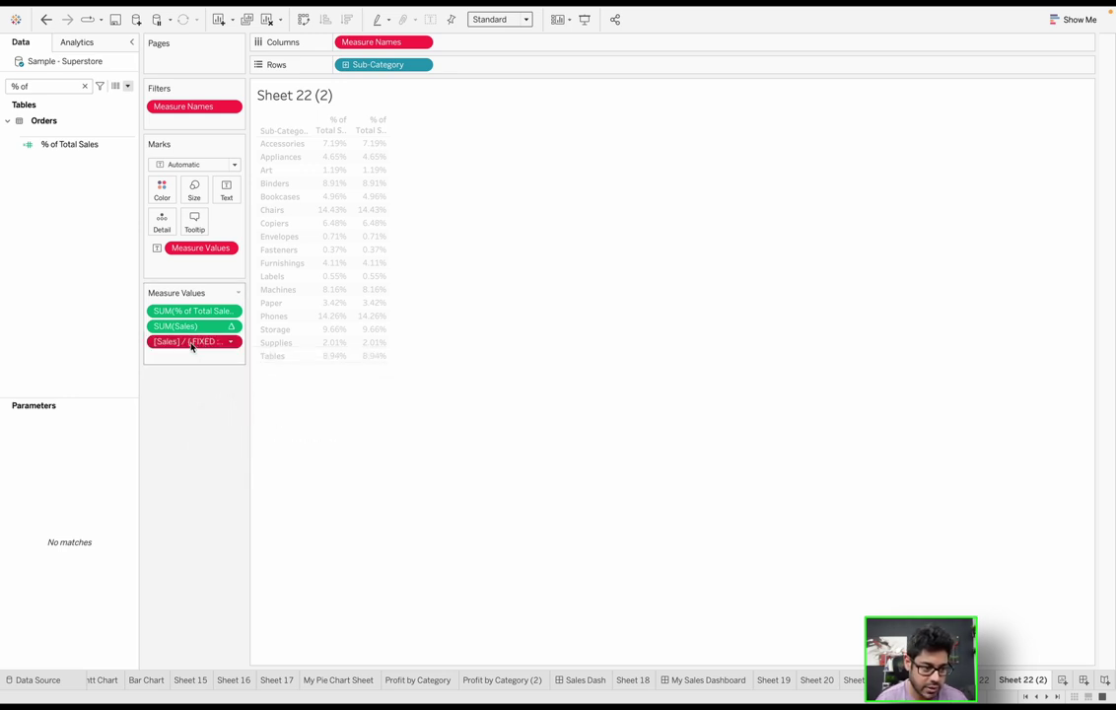
pyautogui.doubleClick(210, 344)
pyautogui.press('Return')
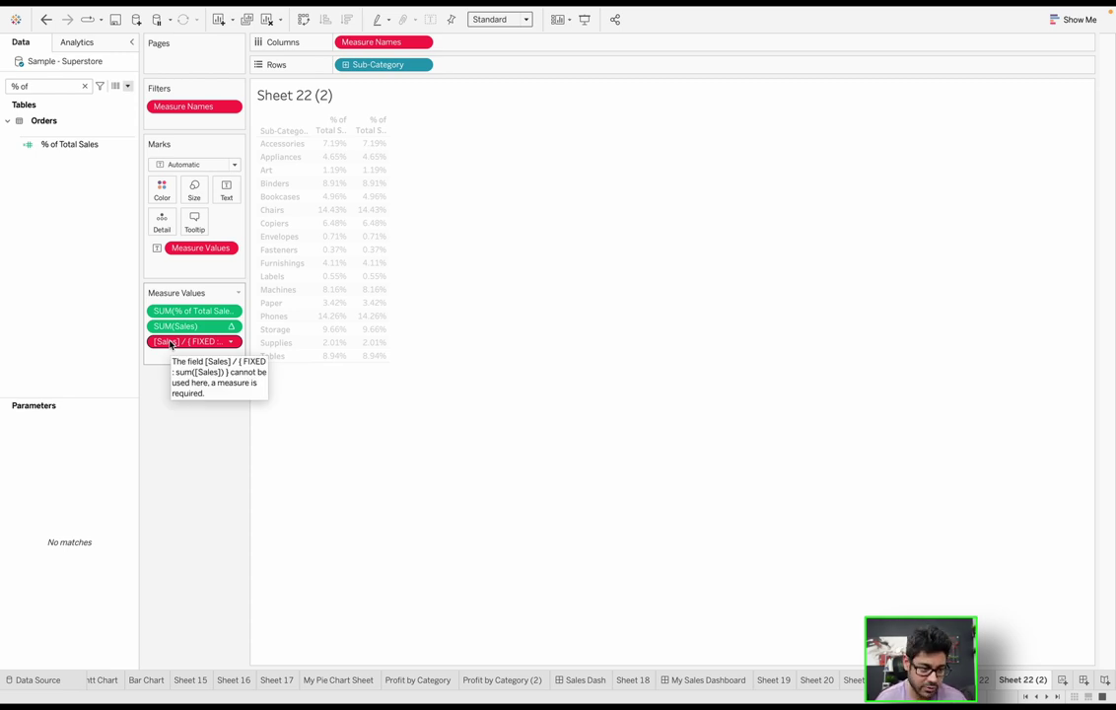
# - Remove the broken red ad-hoc calculation pill from the Measure Values shelf
pyautogui.moveTo(170, 344); pyautogui.dragTo(191, 419)
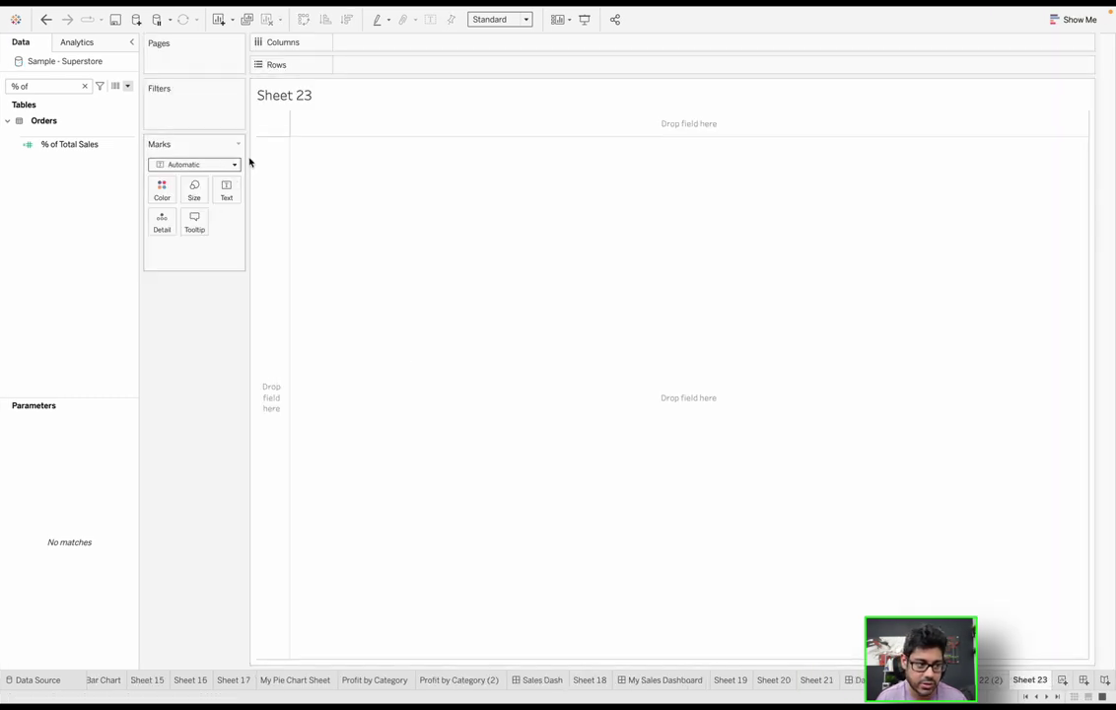
# - Clear the field search and drop Quantity into Sheet 23, showing the total 38,654
pyautogui.click(85, 87)
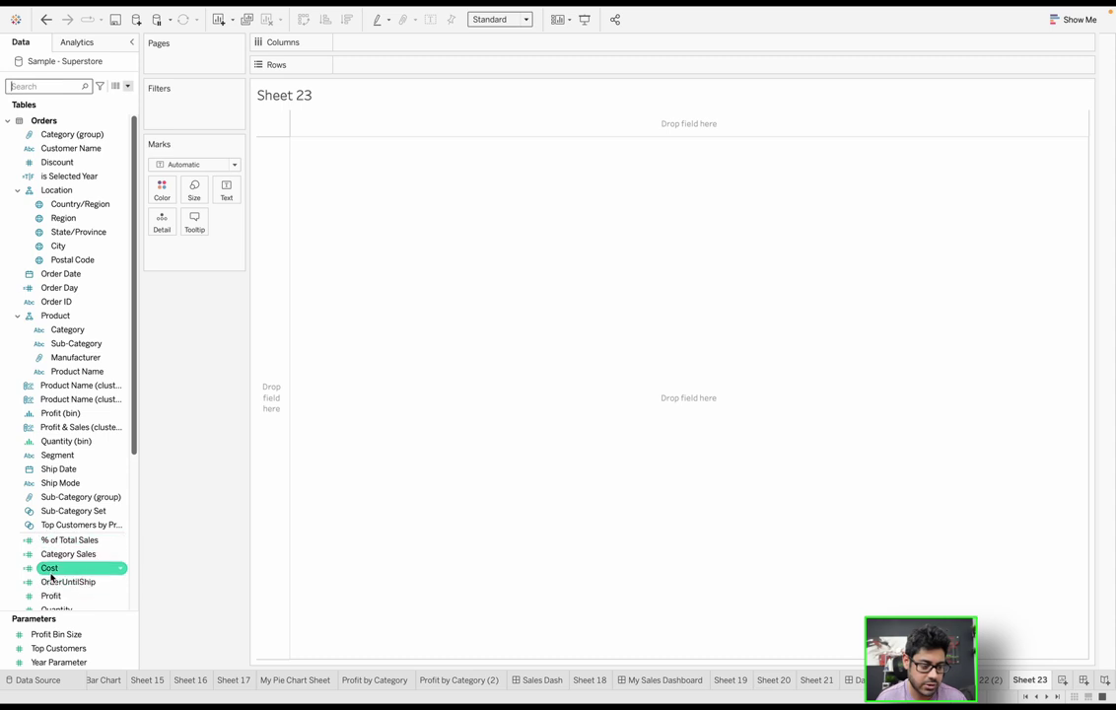
pyautogui.scroll(-1, 59, 580)
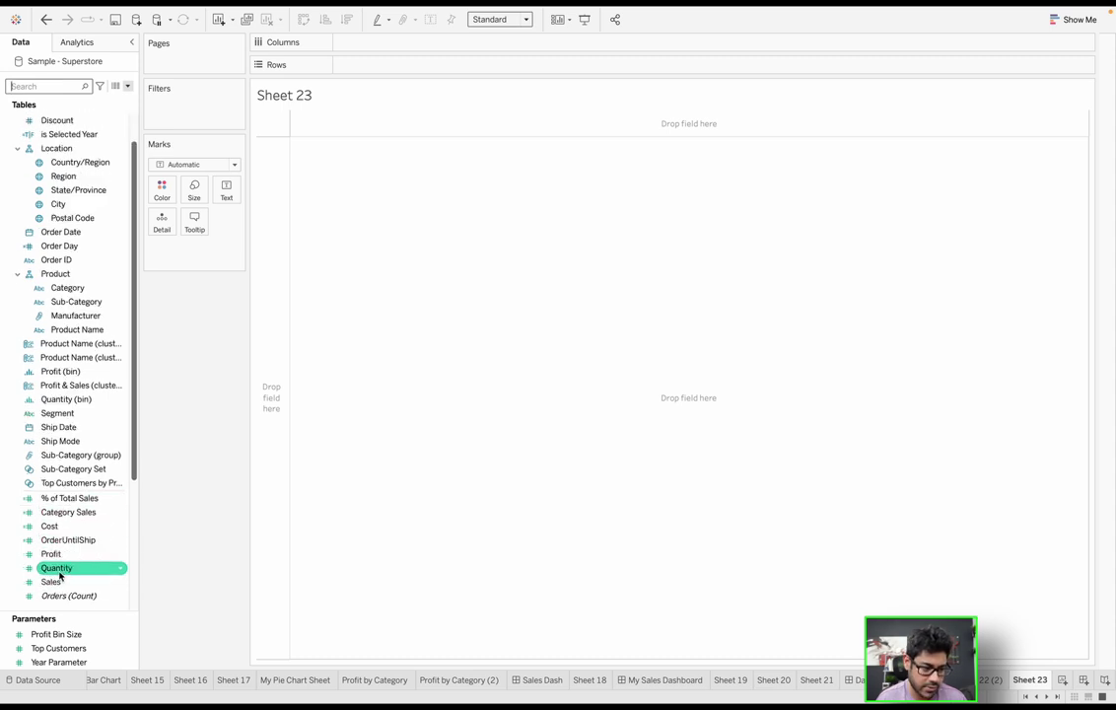
pyautogui.moveTo(61, 571); pyautogui.dragTo(450, 343)
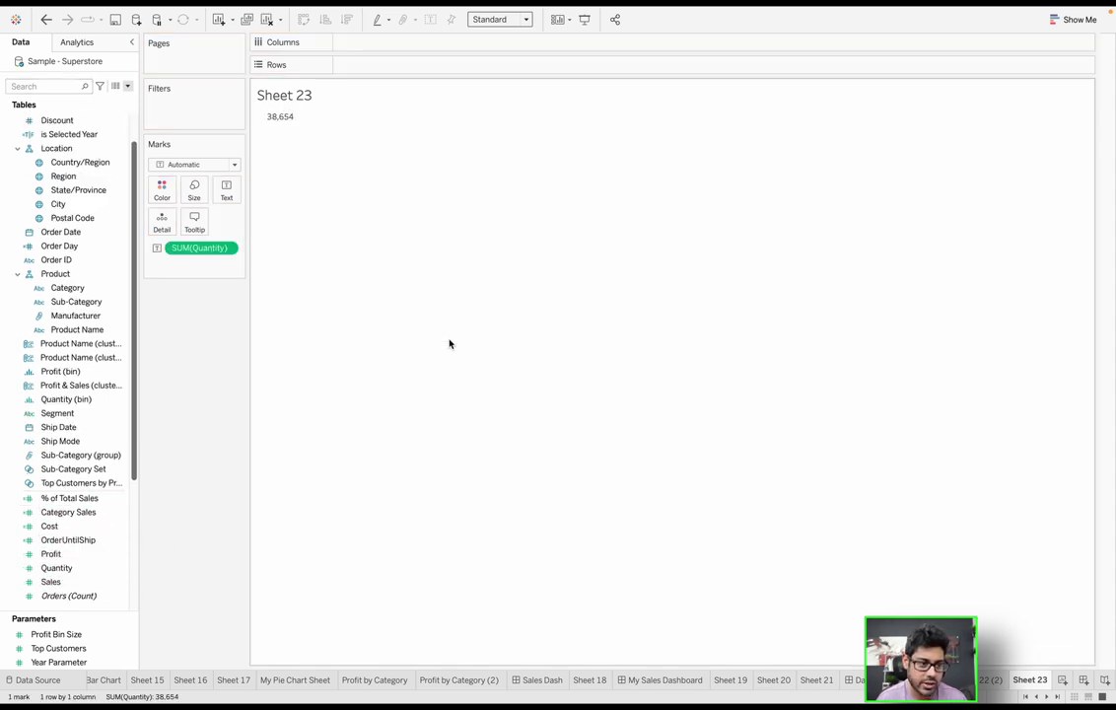
pyautogui.moveTo(291, 121)
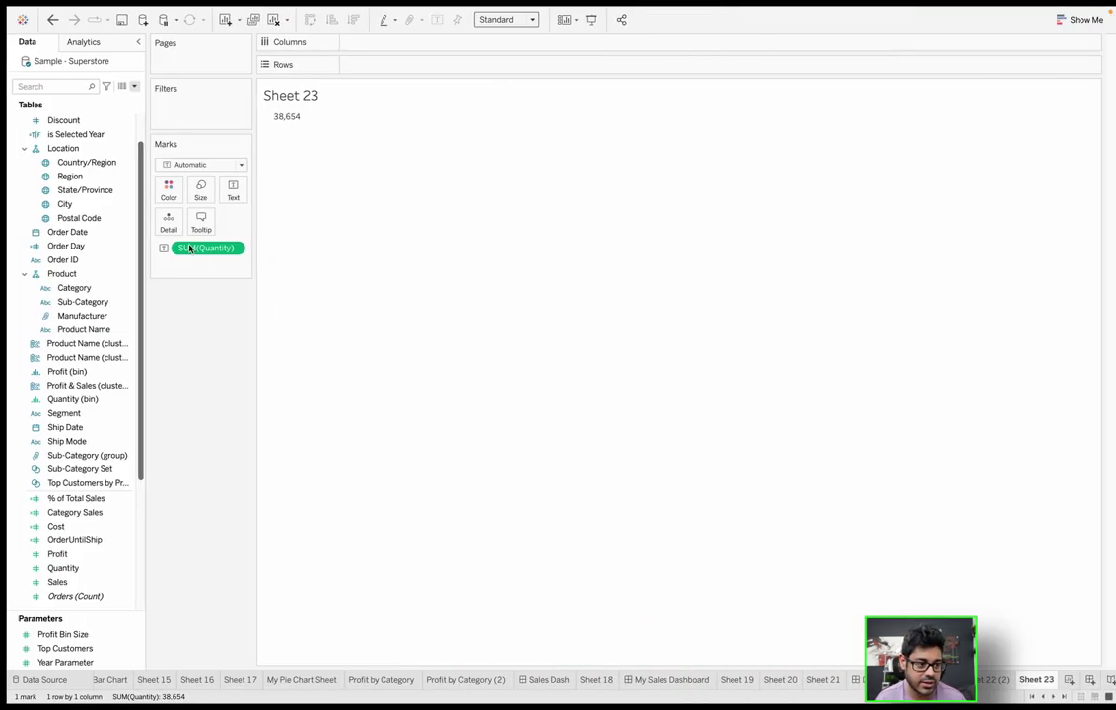
# - Try adding the Returns (Count) field to the view as a bar, then undo it
pyautogui.moveTo(134, 207); pyautogui.dragTo(133, 366)
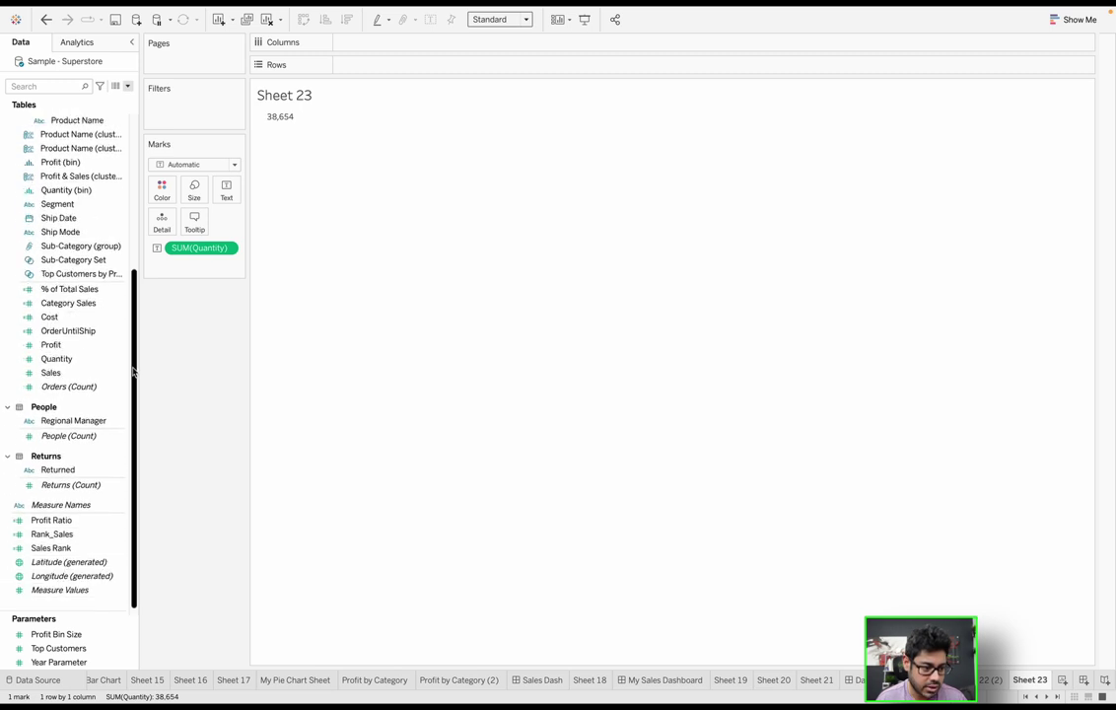
pyautogui.click(69, 436)
pyautogui.click(82, 484)
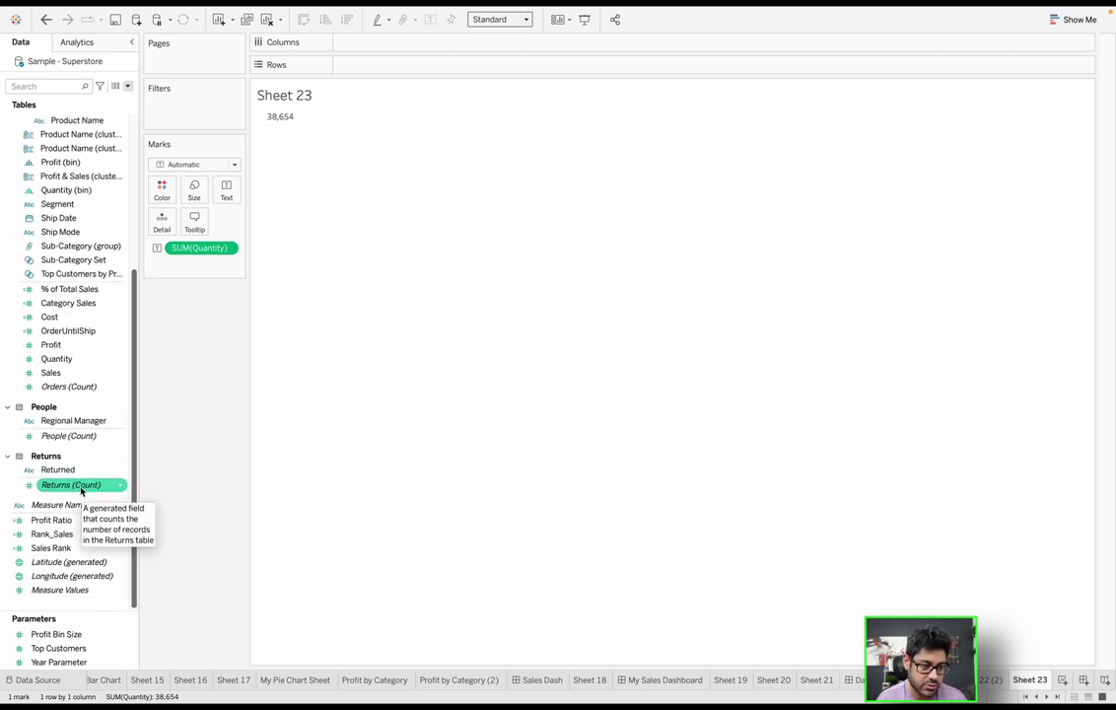
pyautogui.moveTo(71, 490); pyautogui.dragTo(373, 316)
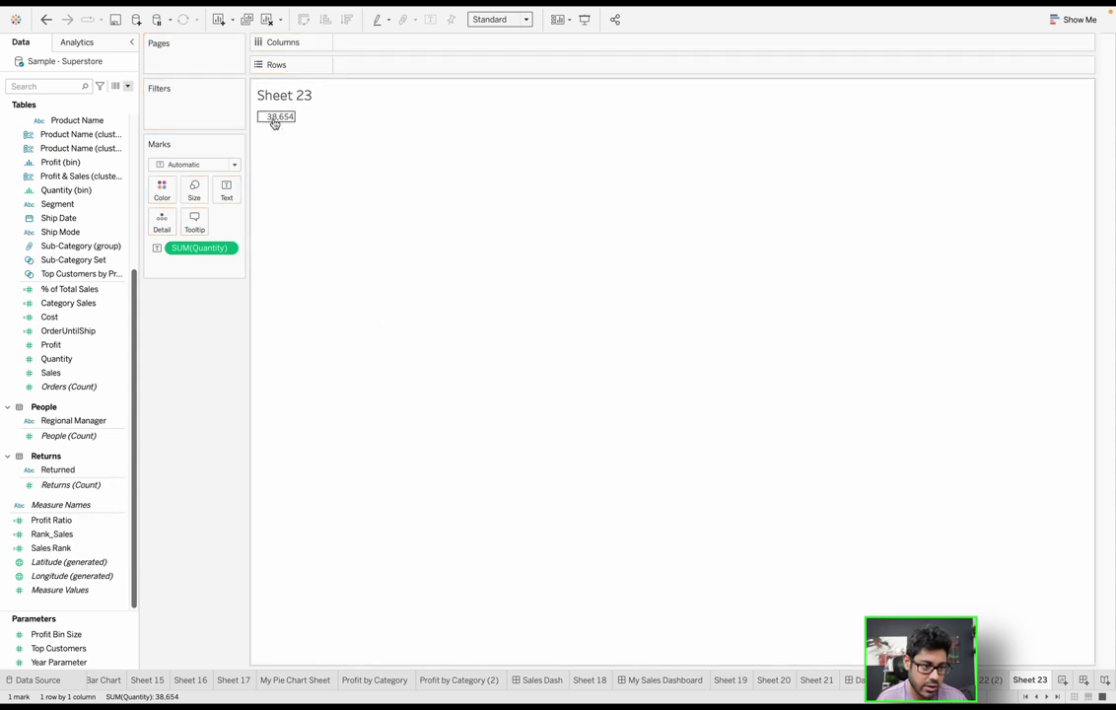
pyautogui.click(104, 372)
pyautogui.moveTo(71, 484); pyautogui.dragTo(281, 130)
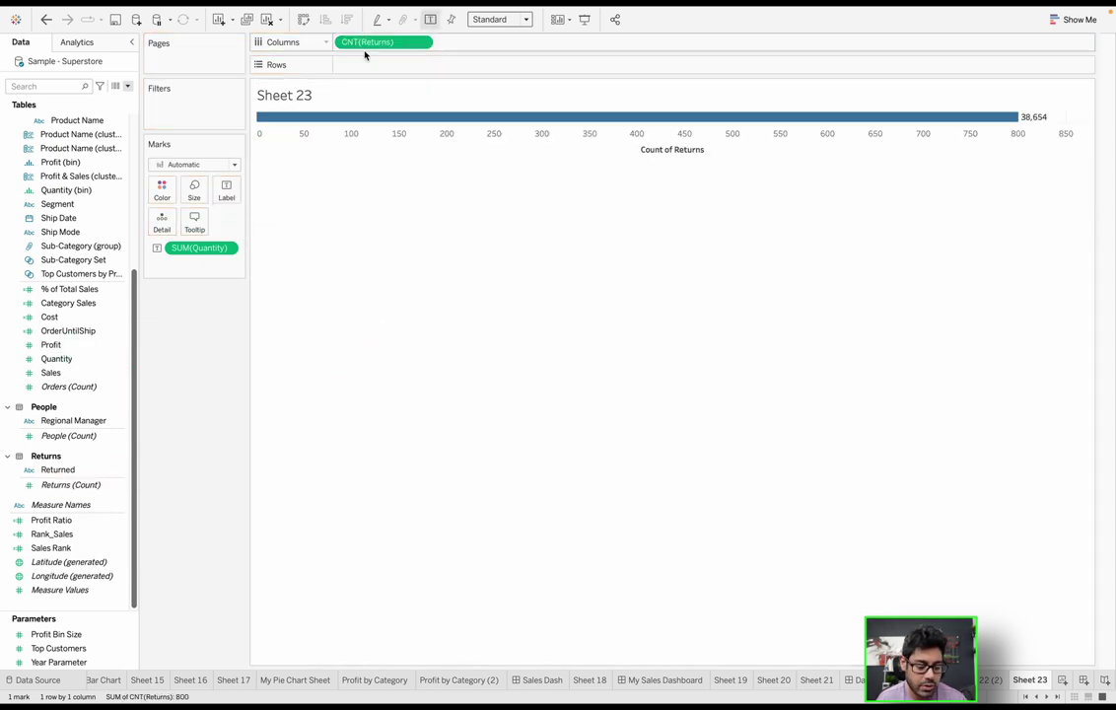
pyautogui.hotkey('ctrl', 'z')
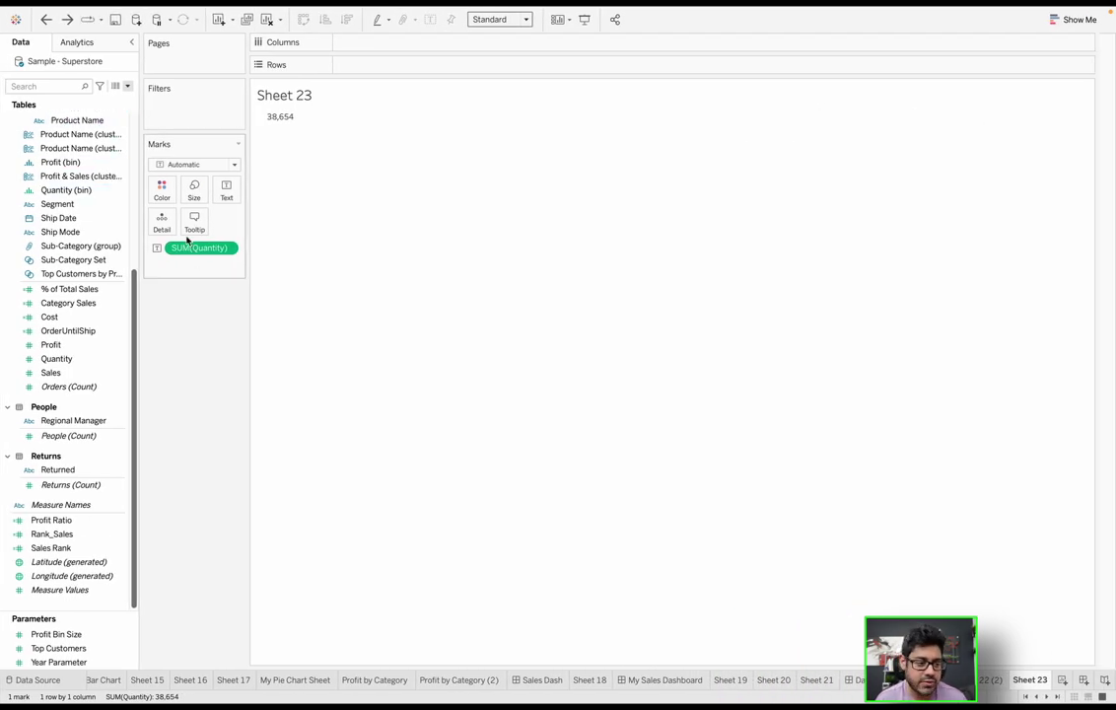
# - Edit the Quantity pill inline from SUM to AVG so it reads 3.792
pyautogui.doubleClick(183, 248)
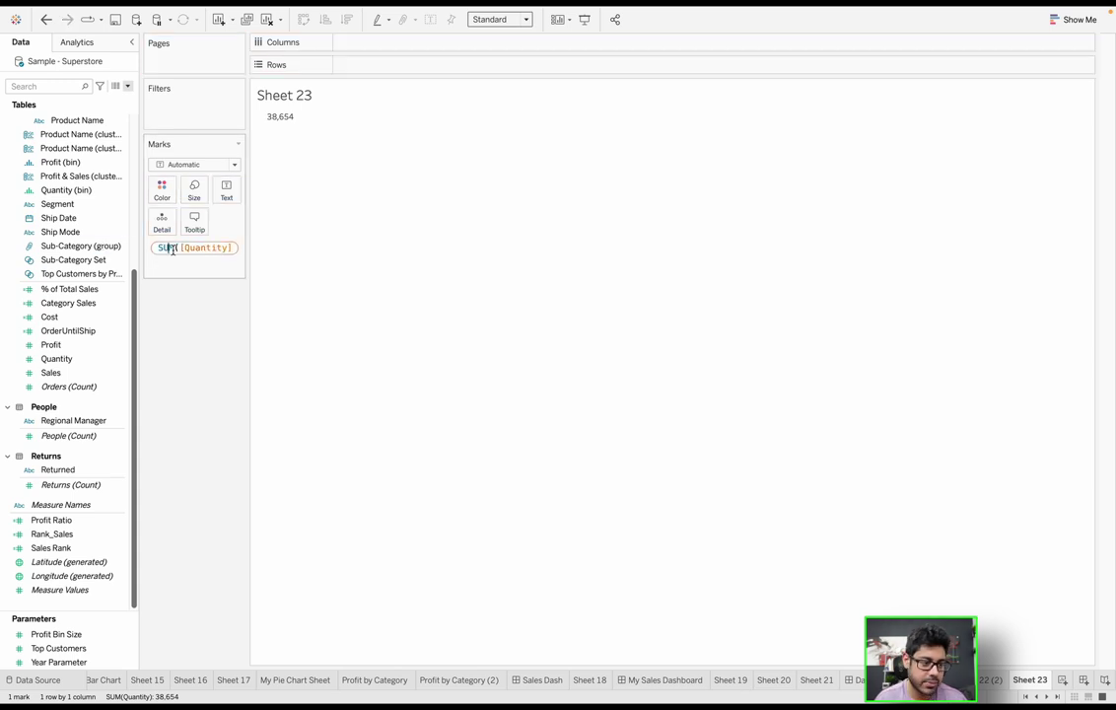
pyautogui.moveTo(179, 248); pyautogui.dragTo(155, 247)
pyautogui.write('AVG(')
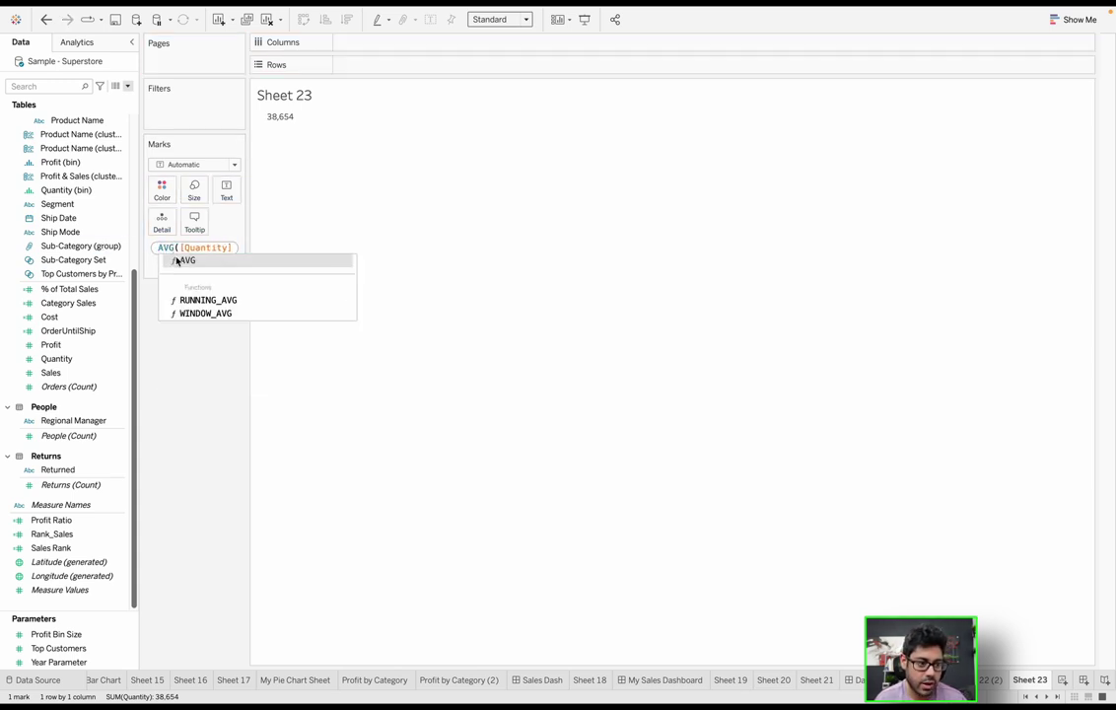
pyautogui.press('Return')
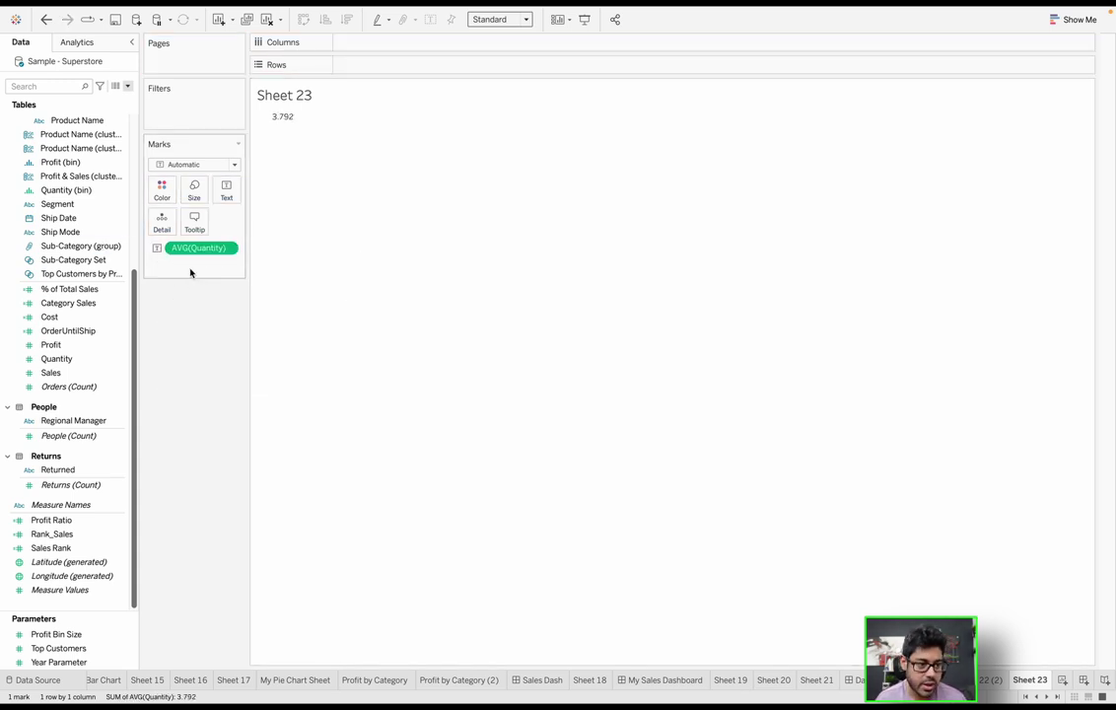
pyautogui.moveTo(190, 254)
pyautogui.mouseDown()
pyautogui.moveTo(196, 314)
pyautogui.moveTo(196, 258)
pyautogui.mouseUp()
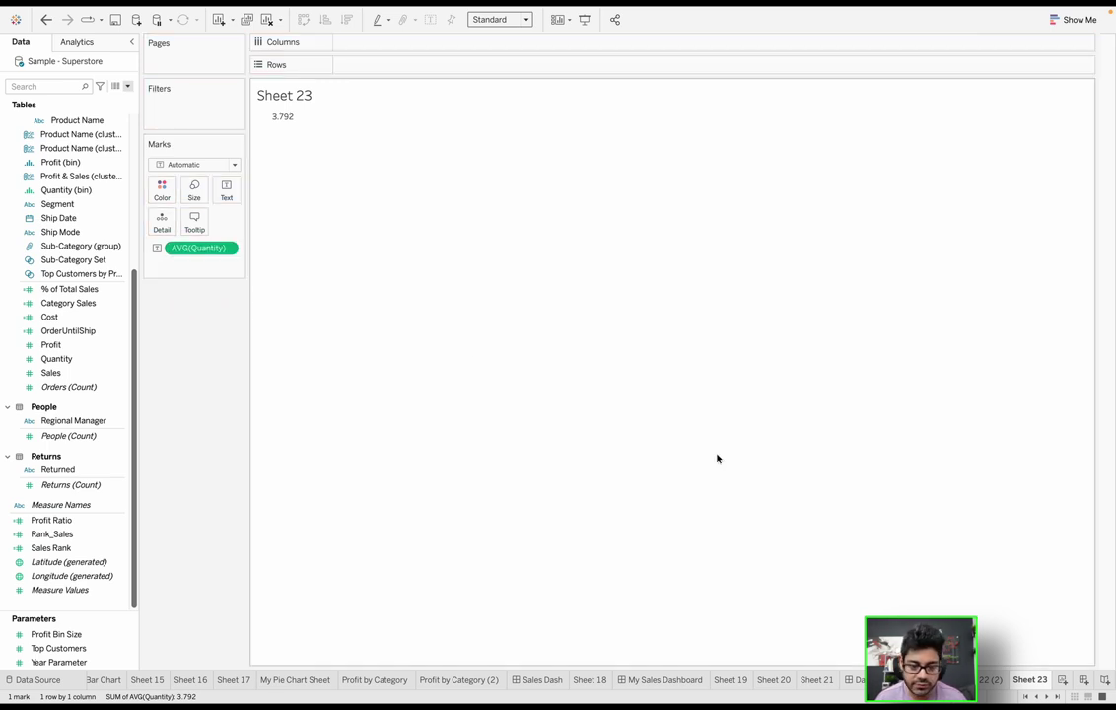
# - Create Sheet 24 and drop Quantity into the view, showing the total 38,654
pyautogui.click(1063, 680)
pyautogui.moveTo(75, 359); pyautogui.dragTo(439, 292)
pyautogui.click(118, 361)
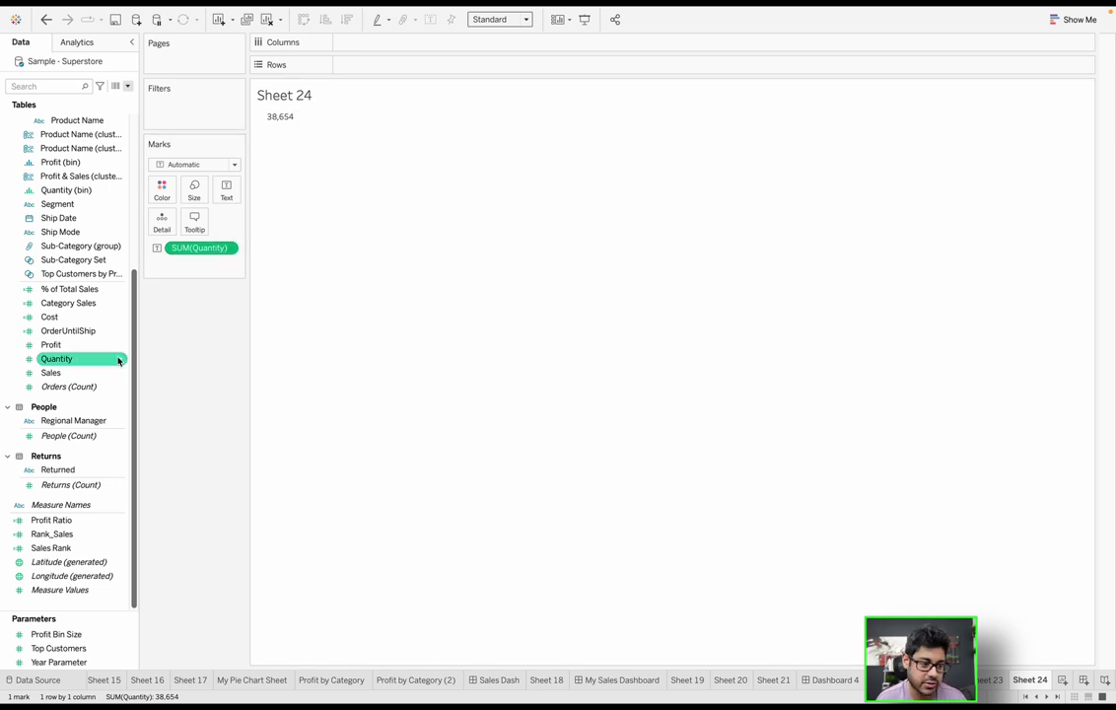
# - Set the Quantity field's default aggregation to Median under Default Properties
pyautogui.click(61, 375)
pyautogui.click(61, 361)
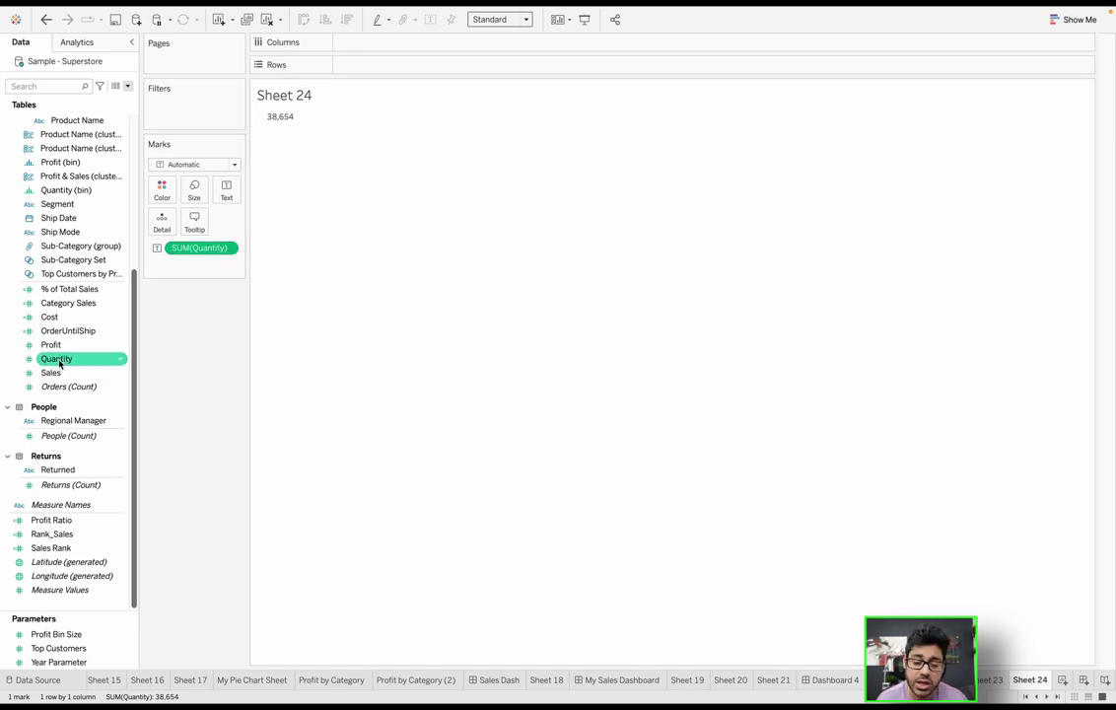
pyautogui.rightClick(59, 363)
pyautogui.moveTo(130, 526)
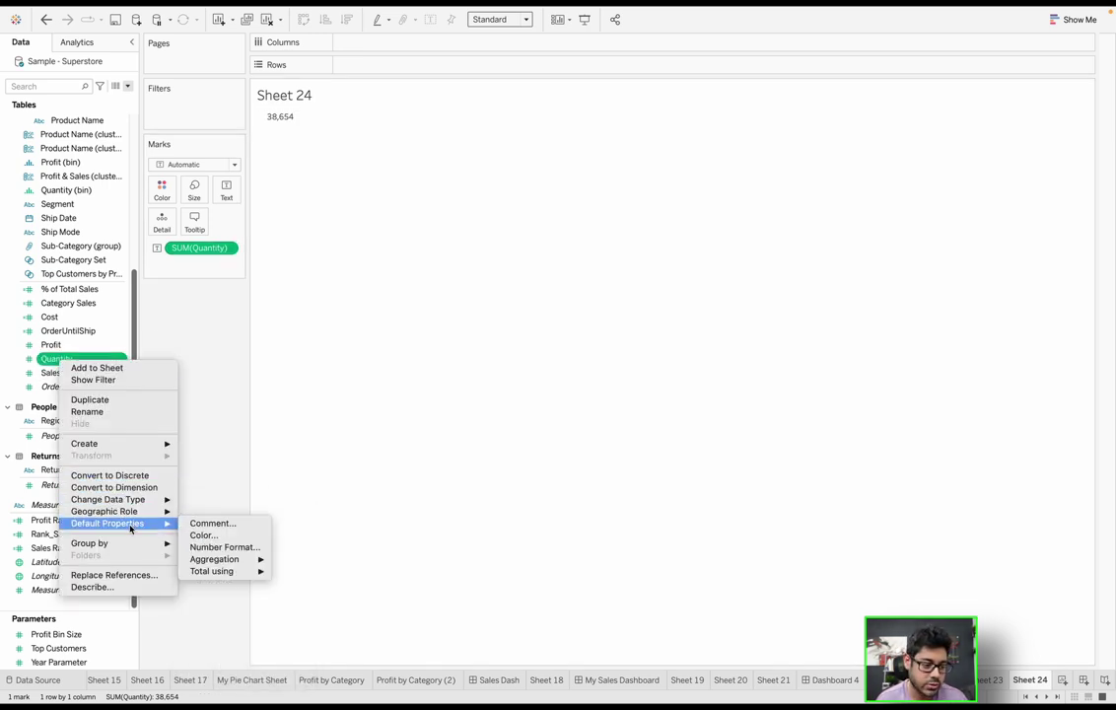
pyautogui.moveTo(235, 563)
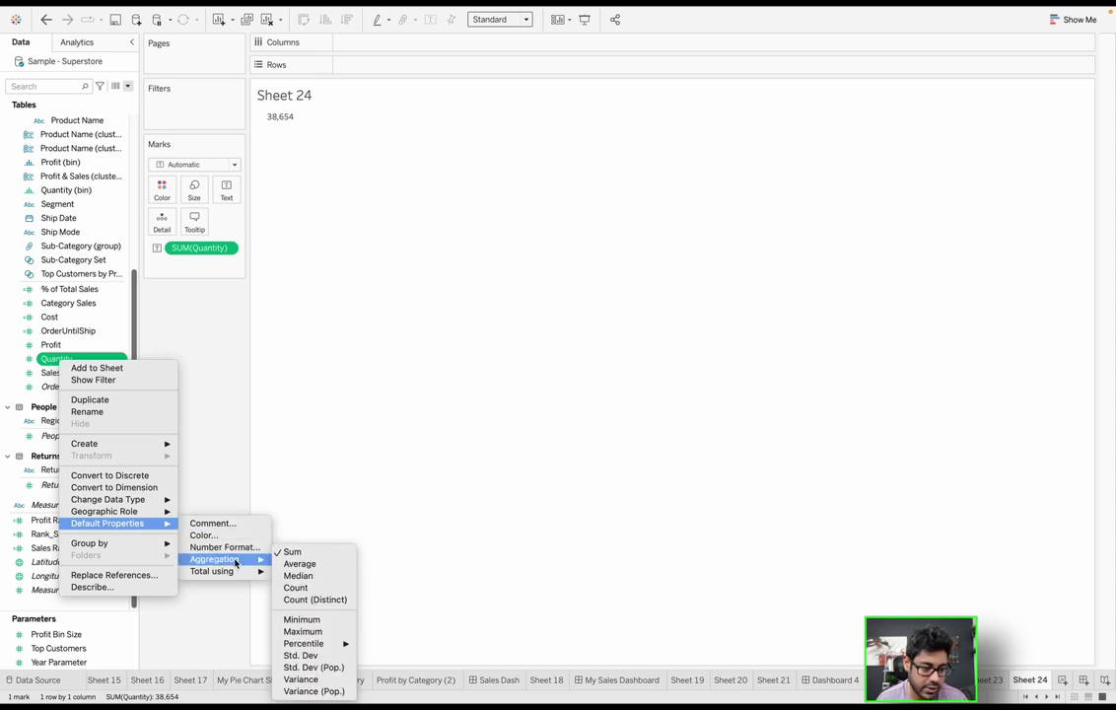
pyautogui.click(313, 576)
pyautogui.moveTo(59, 372); pyautogui.dragTo(149, 244)
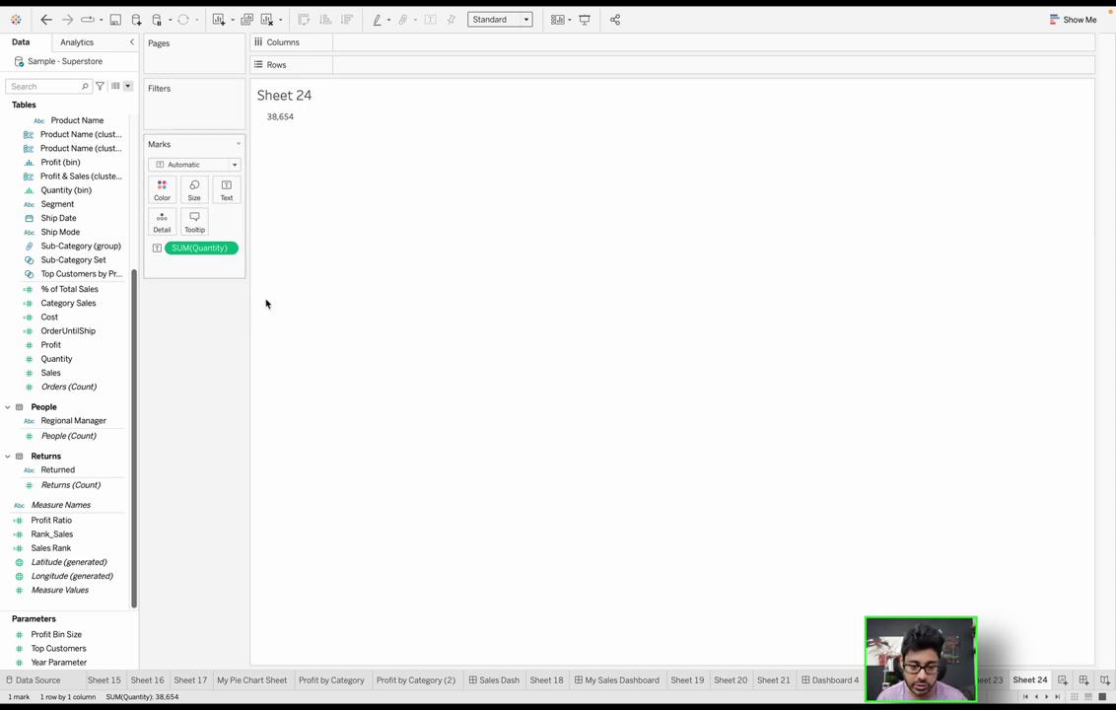
# - Show median Quantity (3.000) on new Sheet 25, then create blank Sheet 26
pyautogui.click(1062, 680)
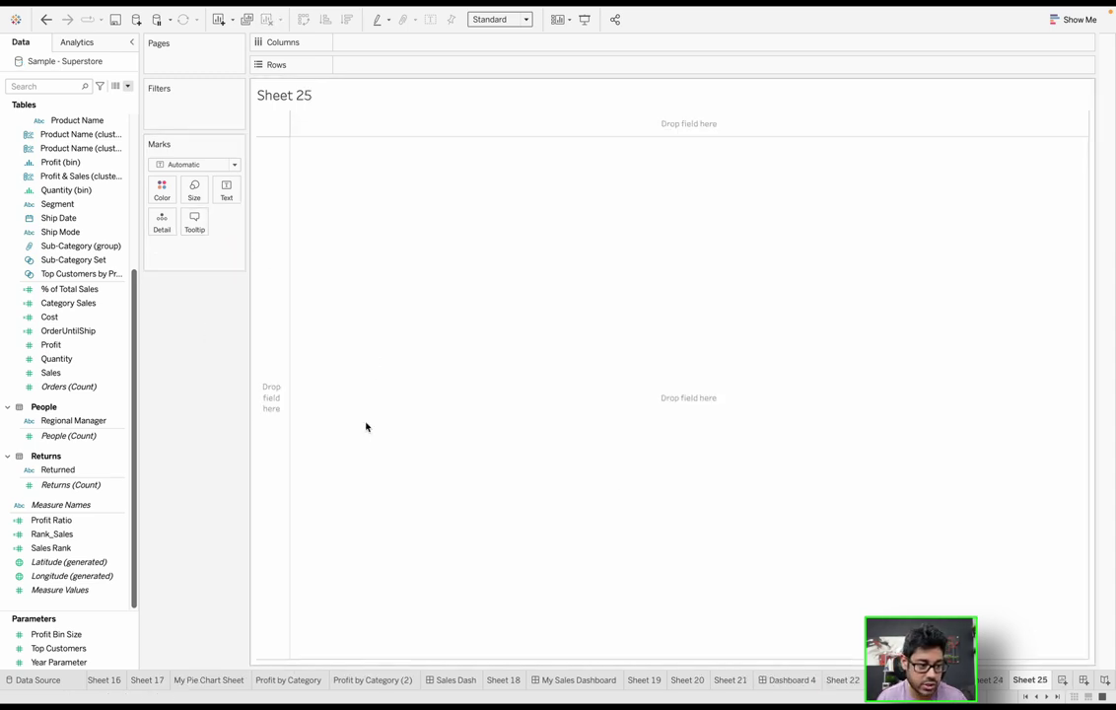
pyautogui.moveTo(49, 373); pyautogui.dragTo(103, 372)
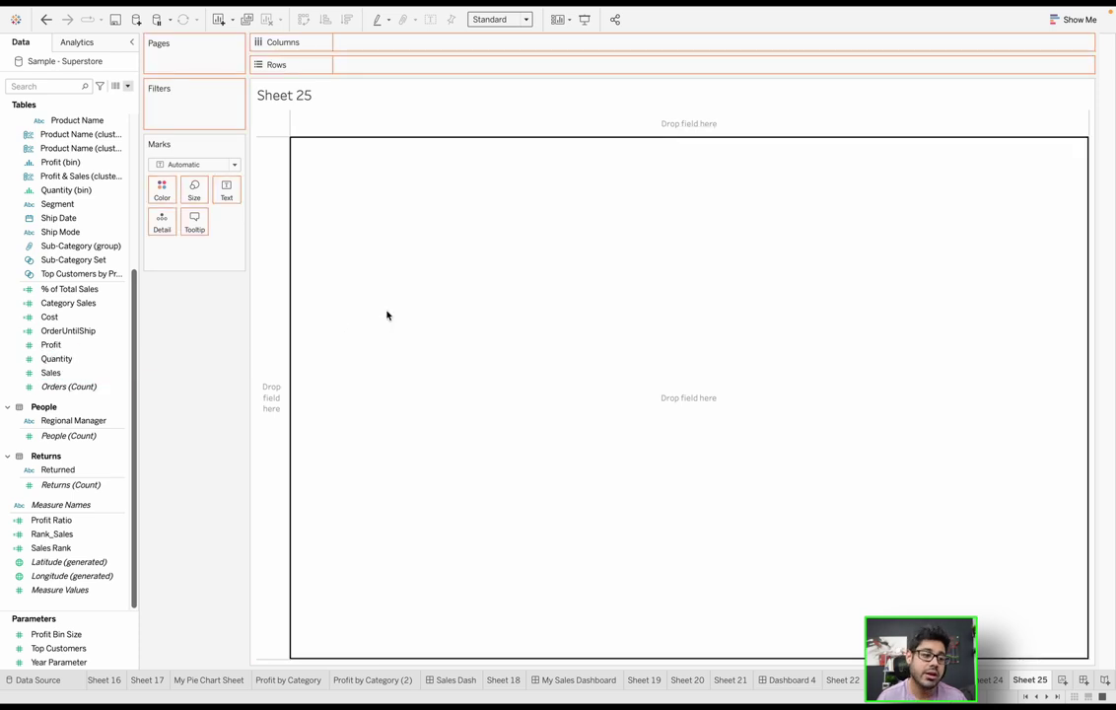
pyautogui.moveTo(387, 316); pyautogui.dragTo(187, 248)
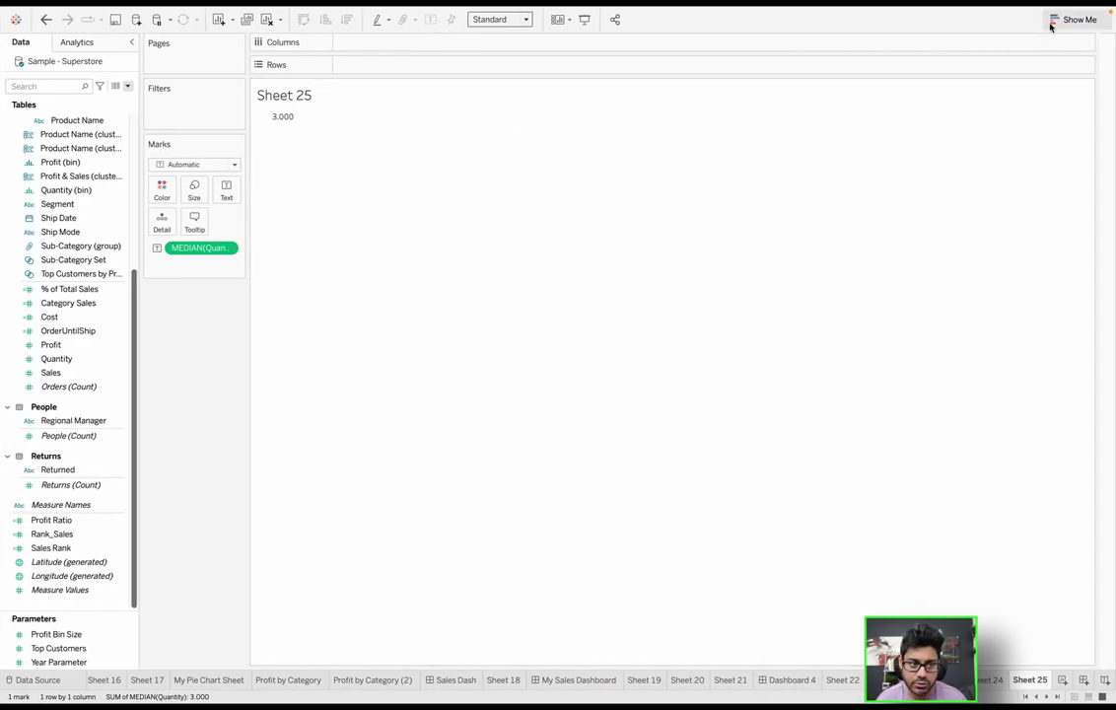
pyautogui.click(1061, 680)
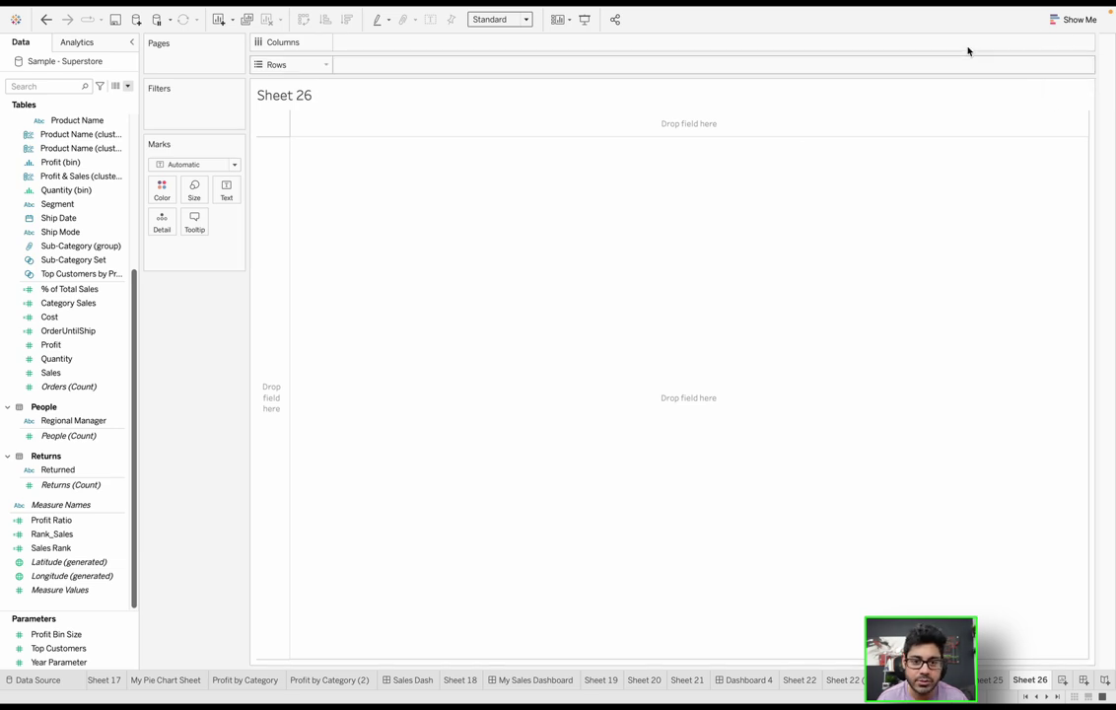
# - Open the Show Me chart suggestions and start selecting fields in the Data pane
pyautogui.click(1063, 19)
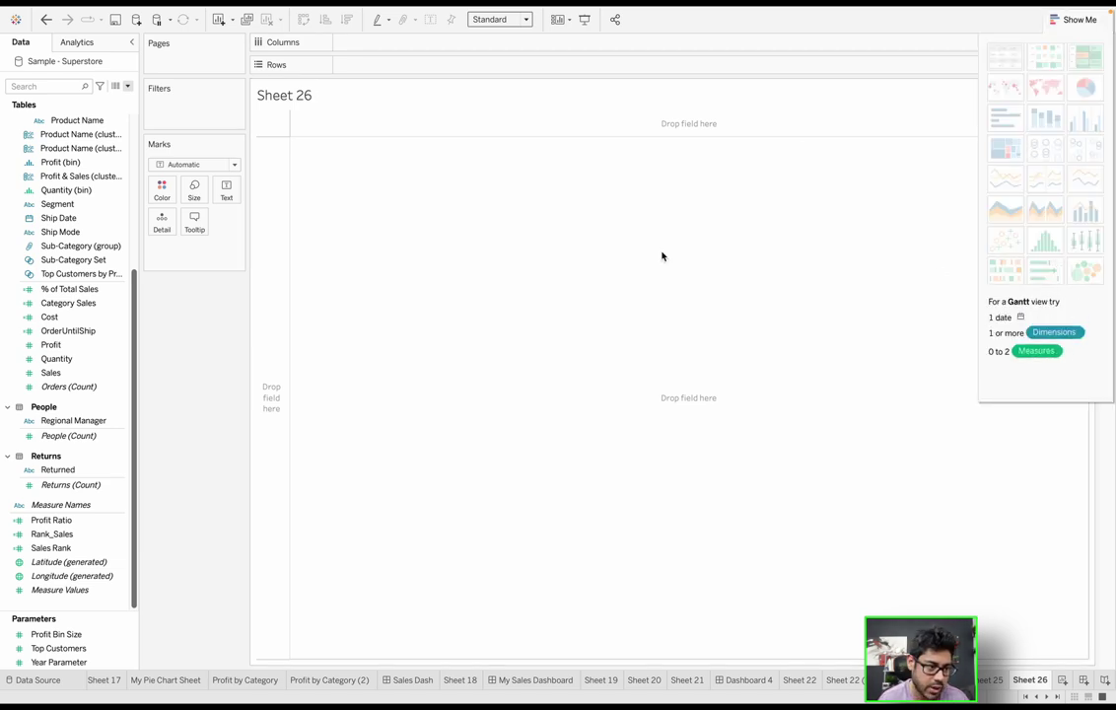
pyautogui.click(52, 178)
pyautogui.click(64, 303)
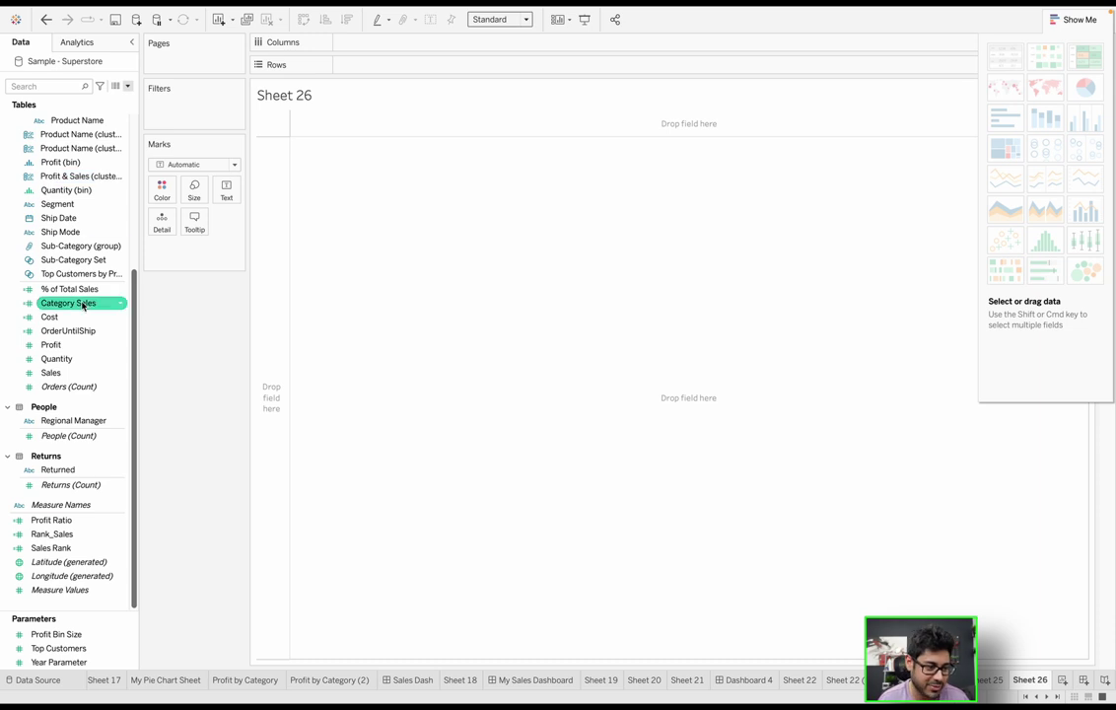
pyautogui.click(77, 317)
pyautogui.scroll(2, 103, 224)
pyautogui.keyDown('super'); pyautogui.click(100, 232); pyautogui.keyUp('super')
pyautogui.scroll(2, 100, 232)
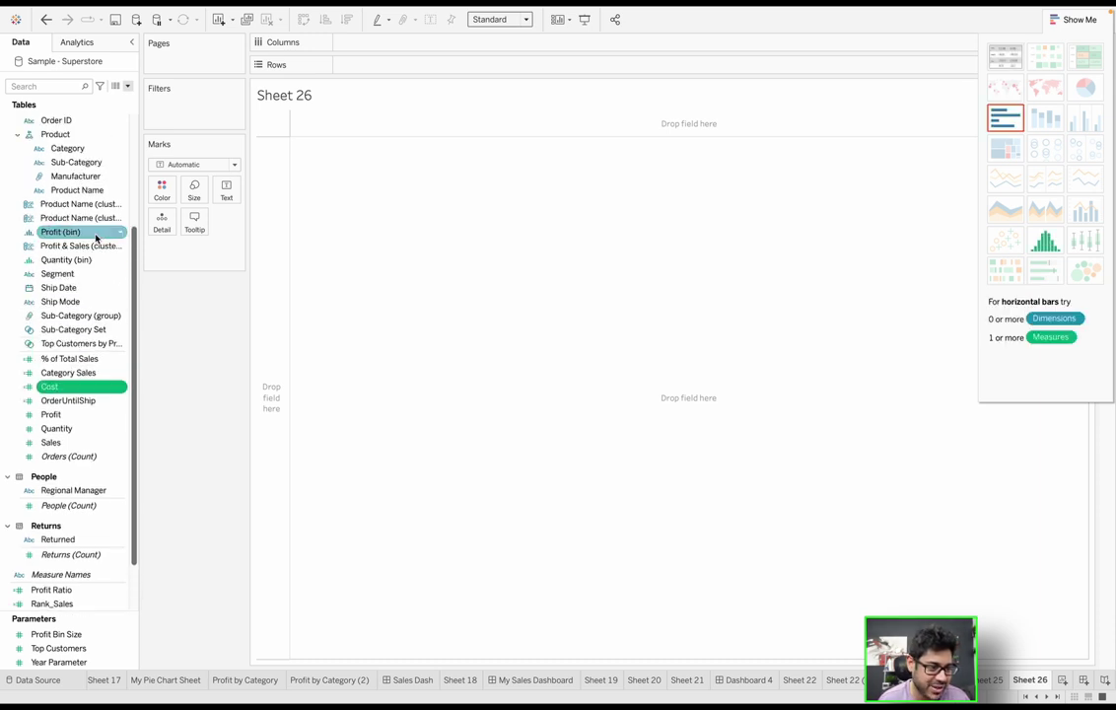
# - Narrow the Data pane selection to just Category and Sales
pyautogui.keyDown('super'); pyautogui.click(79, 177); pyautogui.keyUp('super')
pyautogui.click(78, 176)
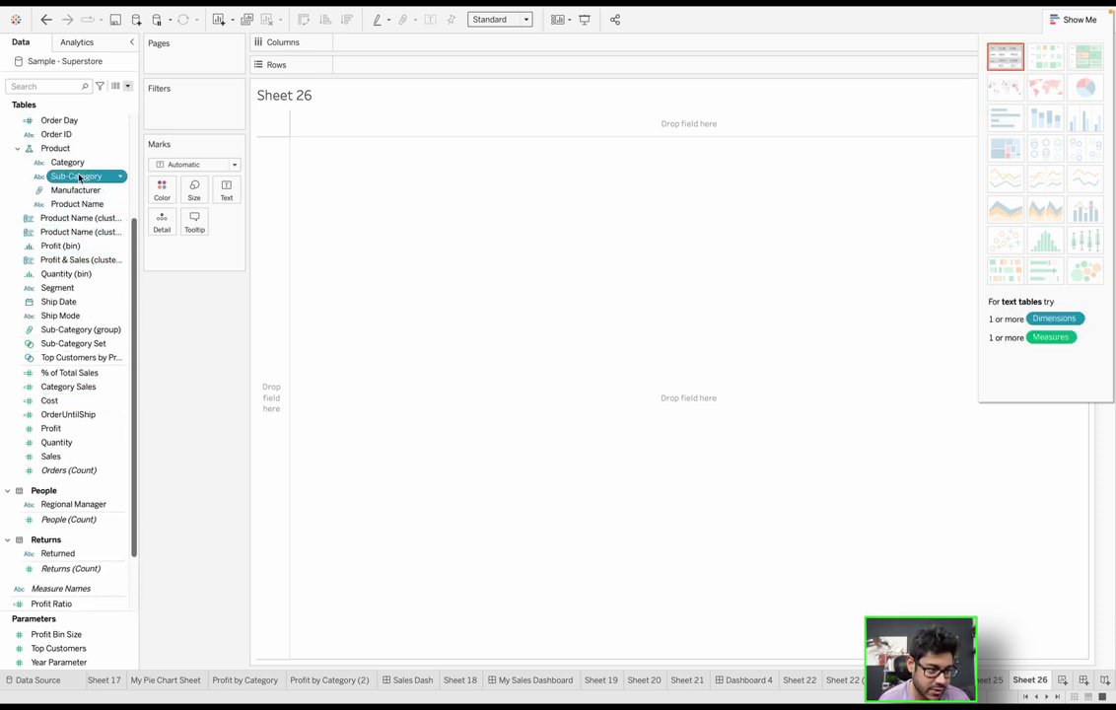
pyautogui.keyDown('super'); pyautogui.click(74, 189); pyautogui.keyUp('super')
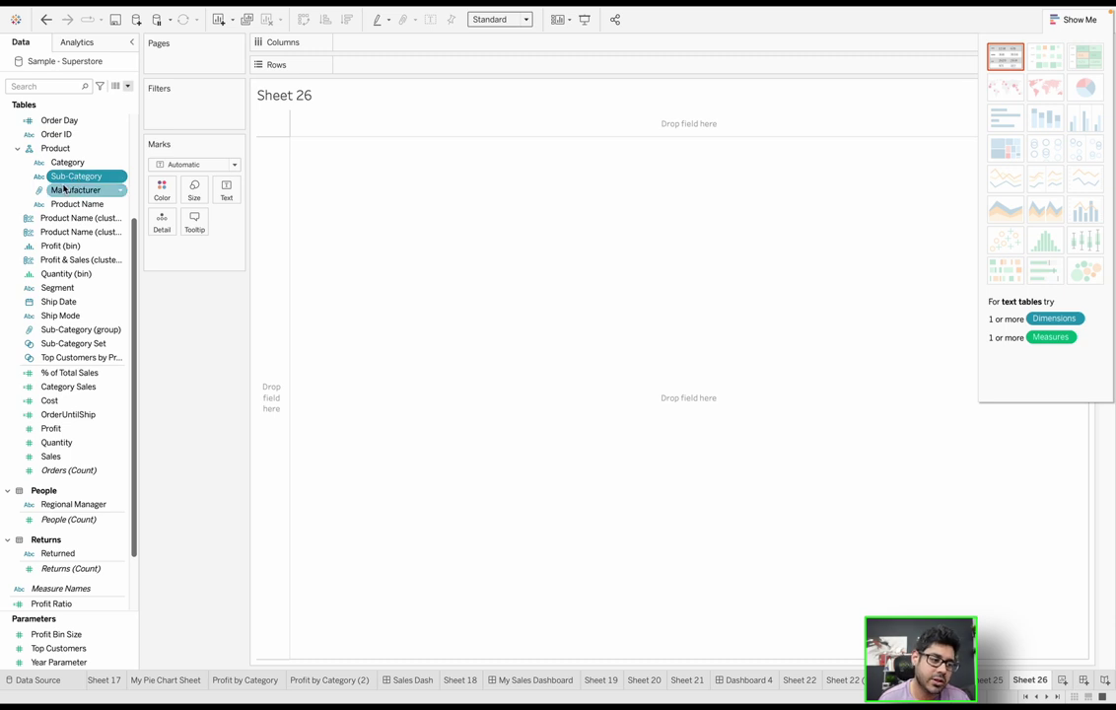
pyautogui.keyDown('super'); pyautogui.click(74, 189); pyautogui.keyUp('super')
pyautogui.keyDown('super'); pyautogui.click(54, 429); pyautogui.keyUp('super')
pyautogui.keyDown('super'); pyautogui.click(61, 434); pyautogui.keyUp('super')
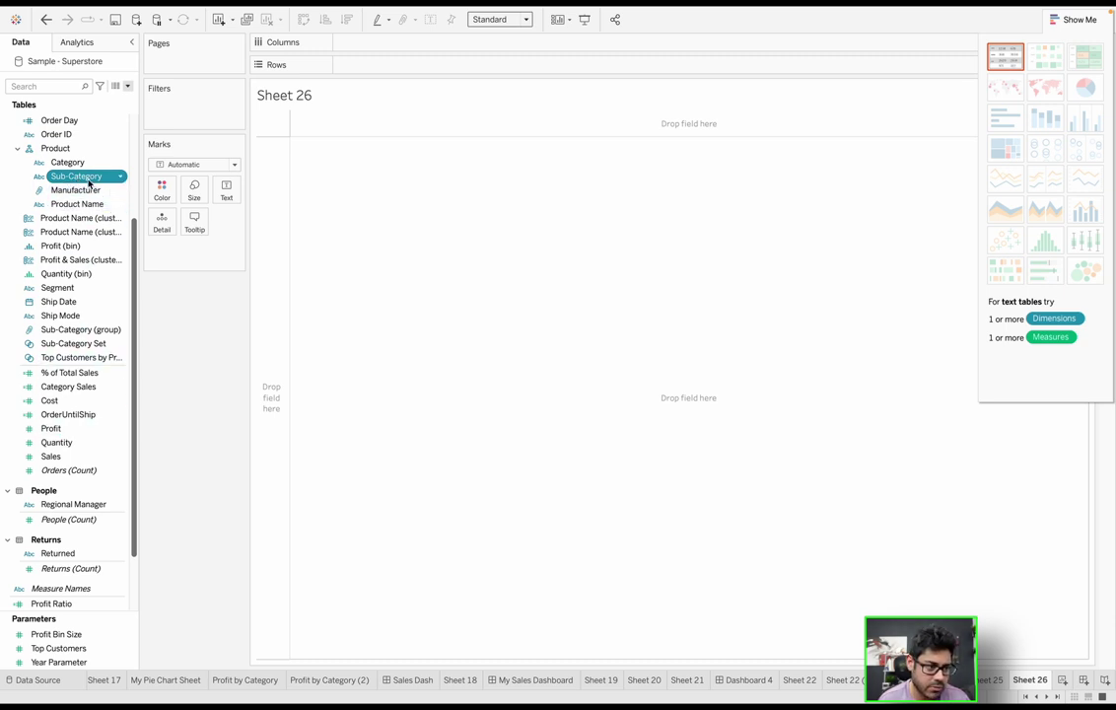
pyautogui.keyDown('super'); pyautogui.click(69, 162); pyautogui.keyUp('super')
pyautogui.click(82, 163)
pyautogui.keyDown('super'); pyautogui.click(88, 458); pyautogui.keyUp('super')
pyautogui.moveTo(90, 468); pyautogui.dragTo(69, 459)
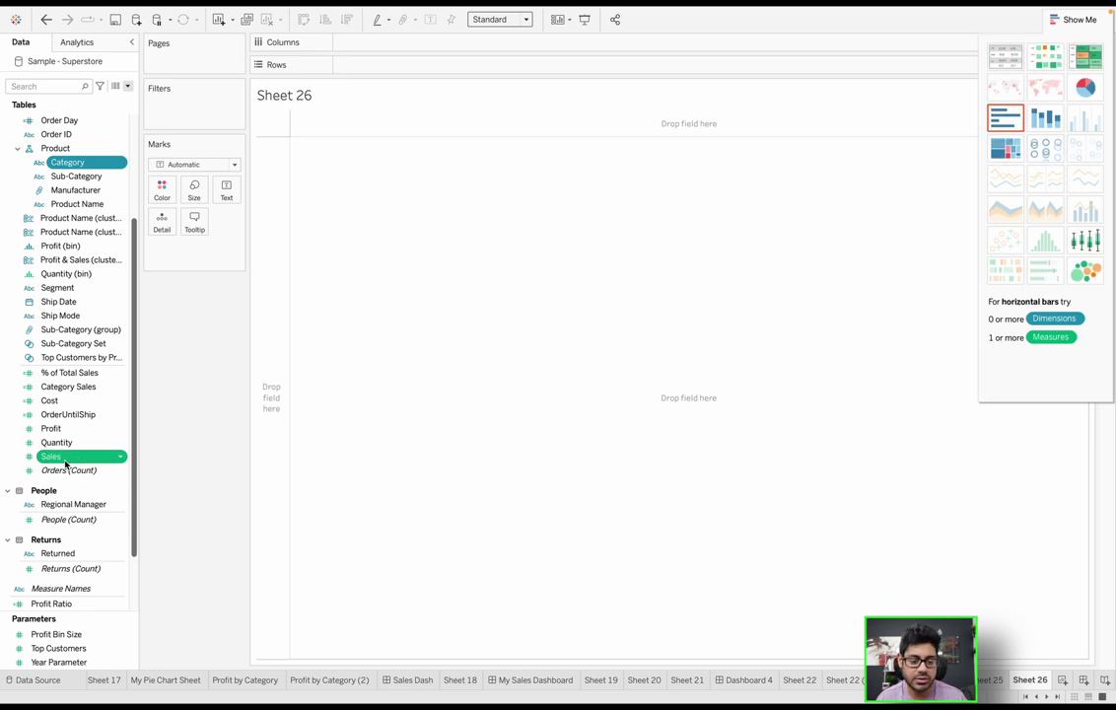
# - Make a packed bubbles chart of Sales with Sub-Category on Color and replacing Category on Label
pyautogui.click(1087, 271)
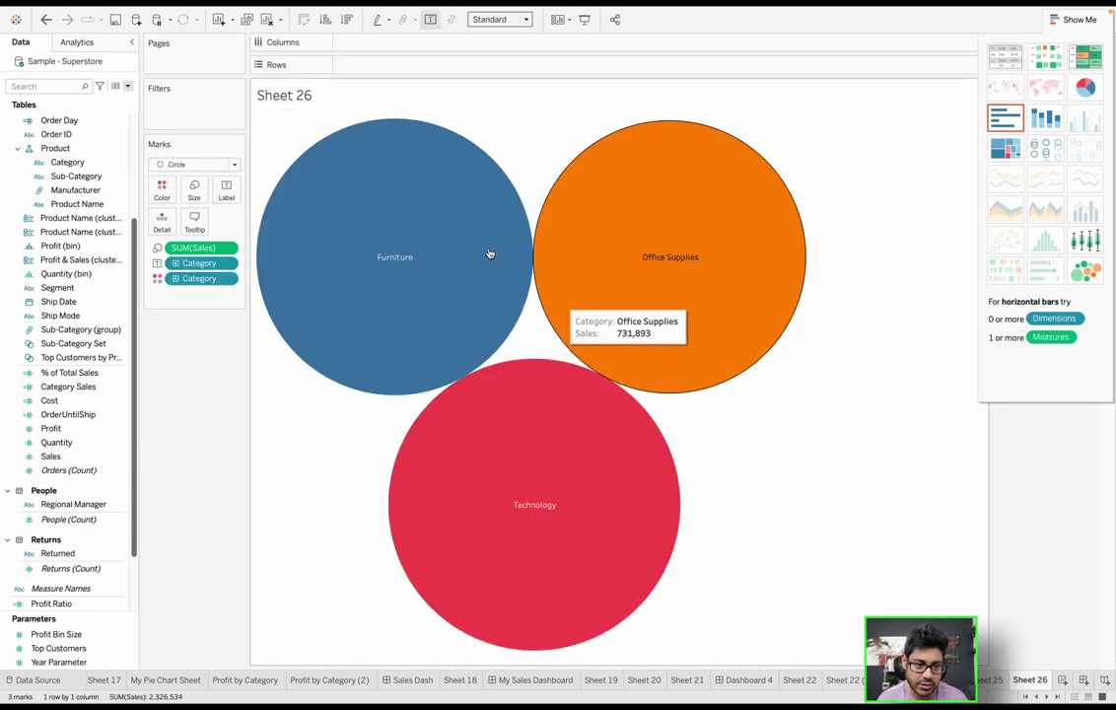
pyautogui.click(84, 177)
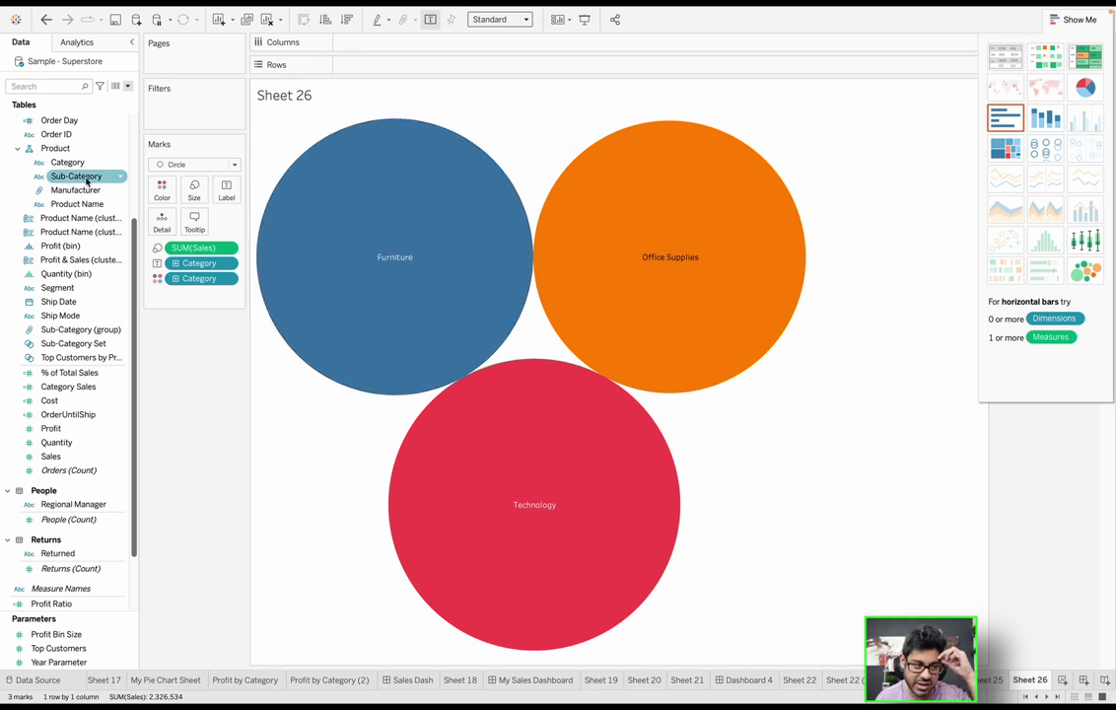
pyautogui.moveTo(87, 181); pyautogui.dragTo(205, 283)
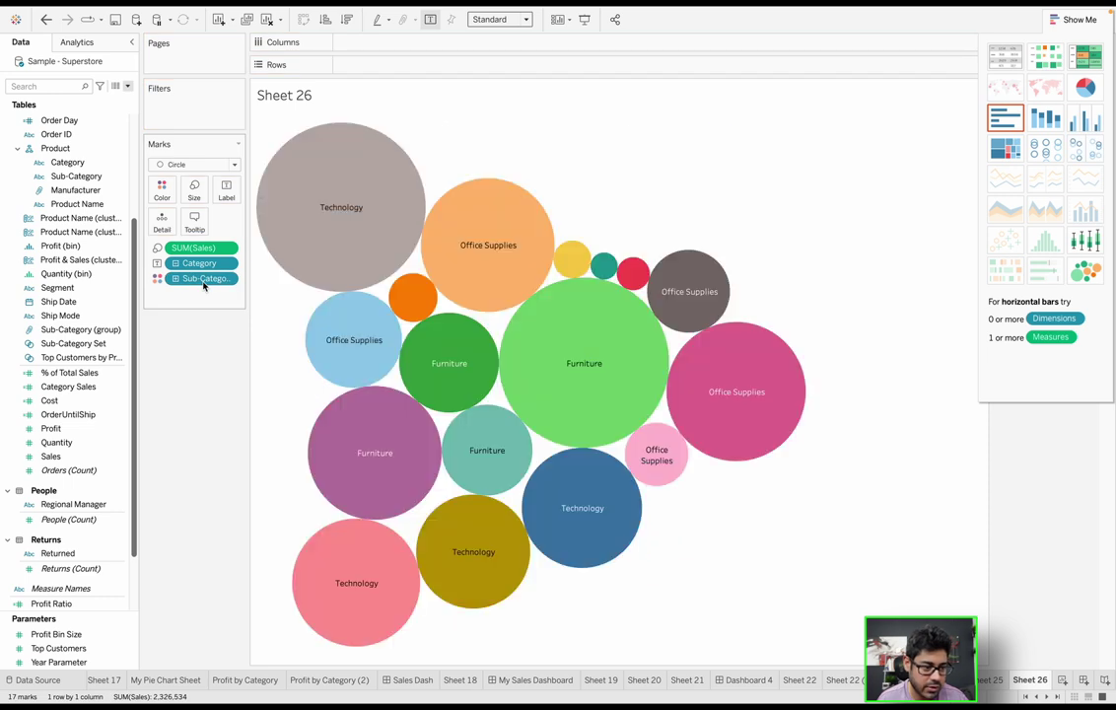
pyautogui.click(70, 166)
pyautogui.moveTo(71, 175); pyautogui.dragTo(202, 263)
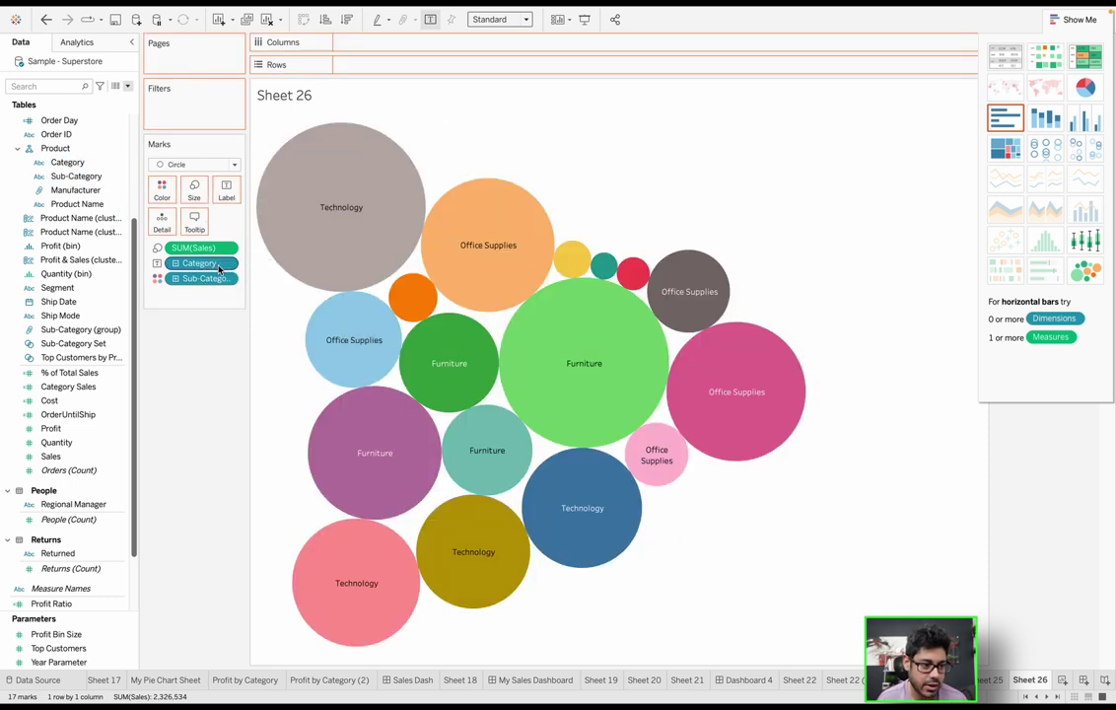
pyautogui.moveTo(432, 194)
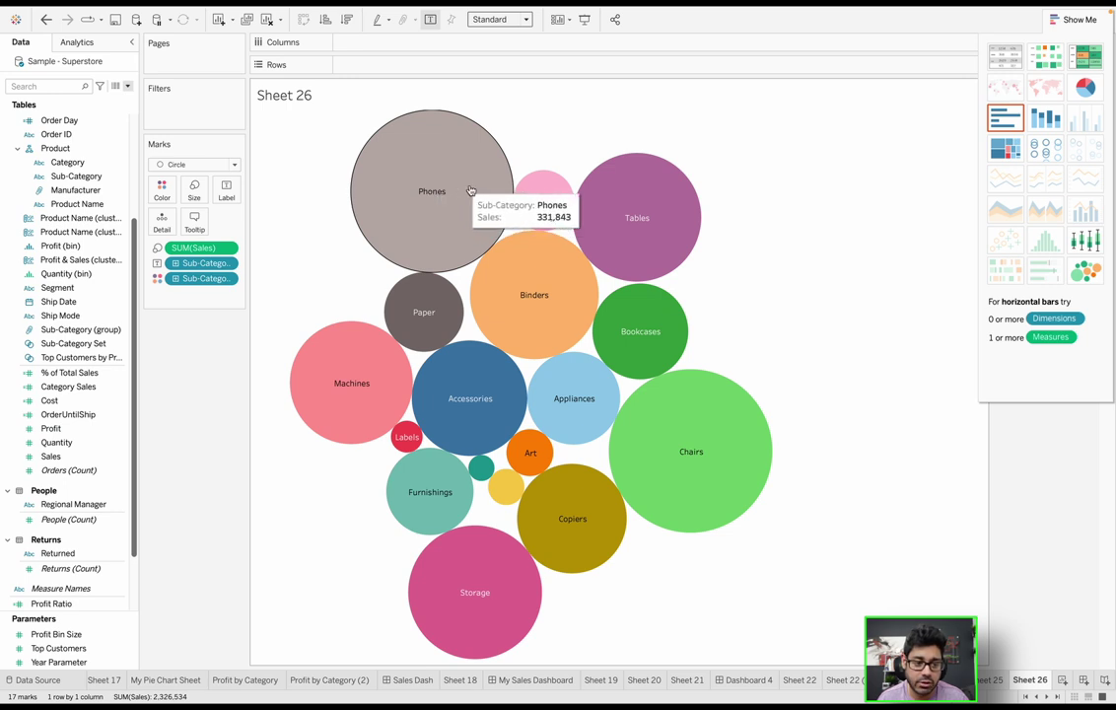
pyautogui.moveTo(569, 216)
pyautogui.moveTo(459, 222)
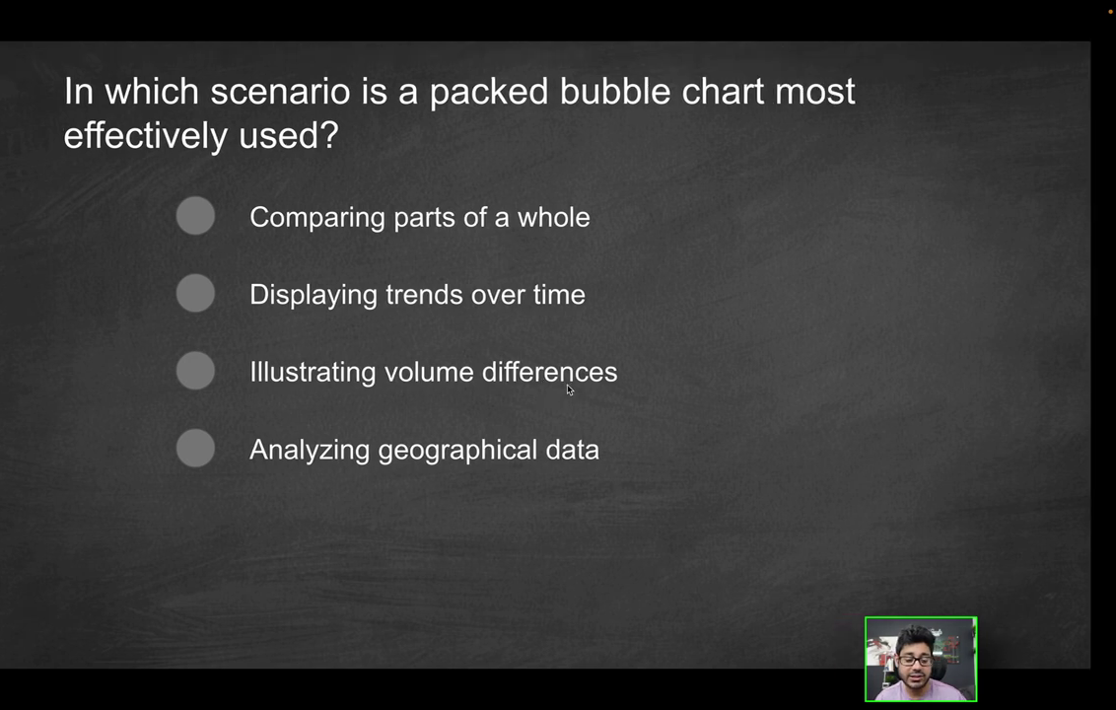
pyautogui.moveTo(467, 180)
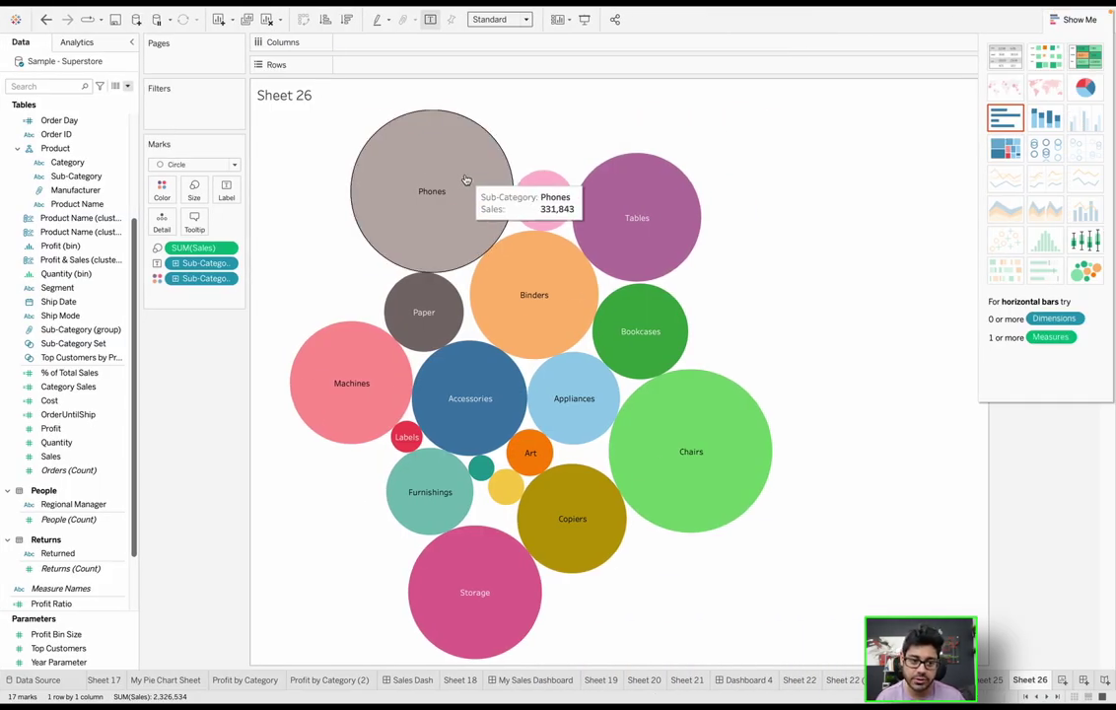
pyautogui.moveTo(552, 206)
pyautogui.moveTo(419, 209)
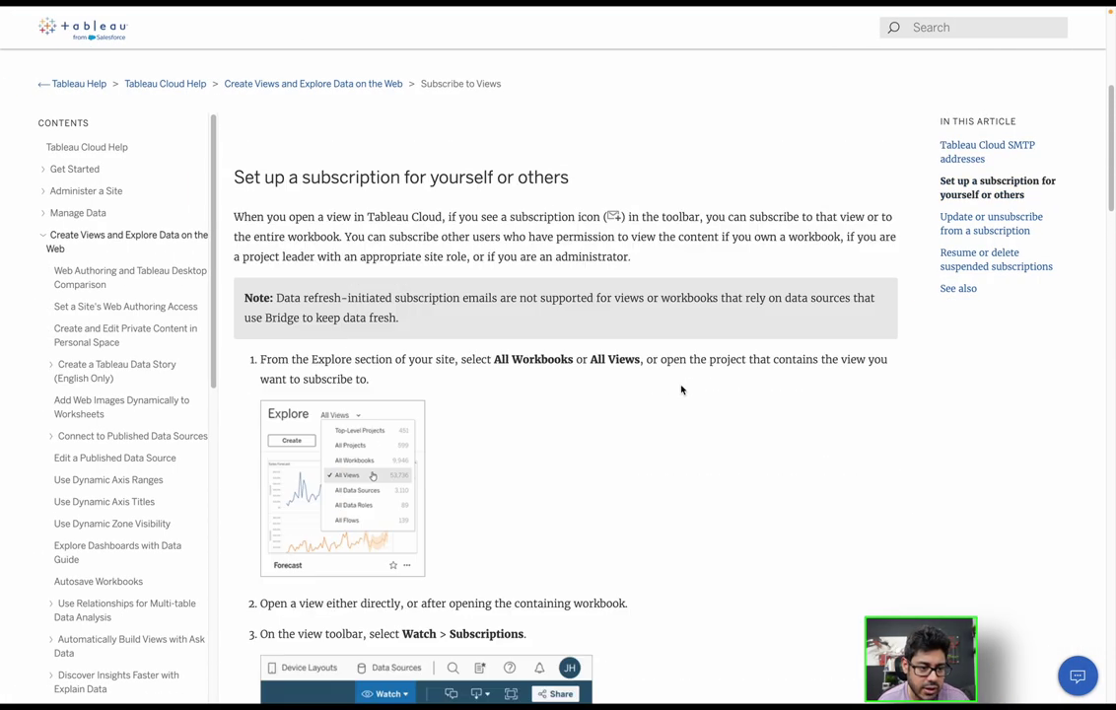
# - Highlight the subscription section title and scroll down to the numbered setup steps
pyautogui.moveTo(310, 175); pyautogui.dragTo(705, 177)
pyautogui.scroll(-15, 681, 221)
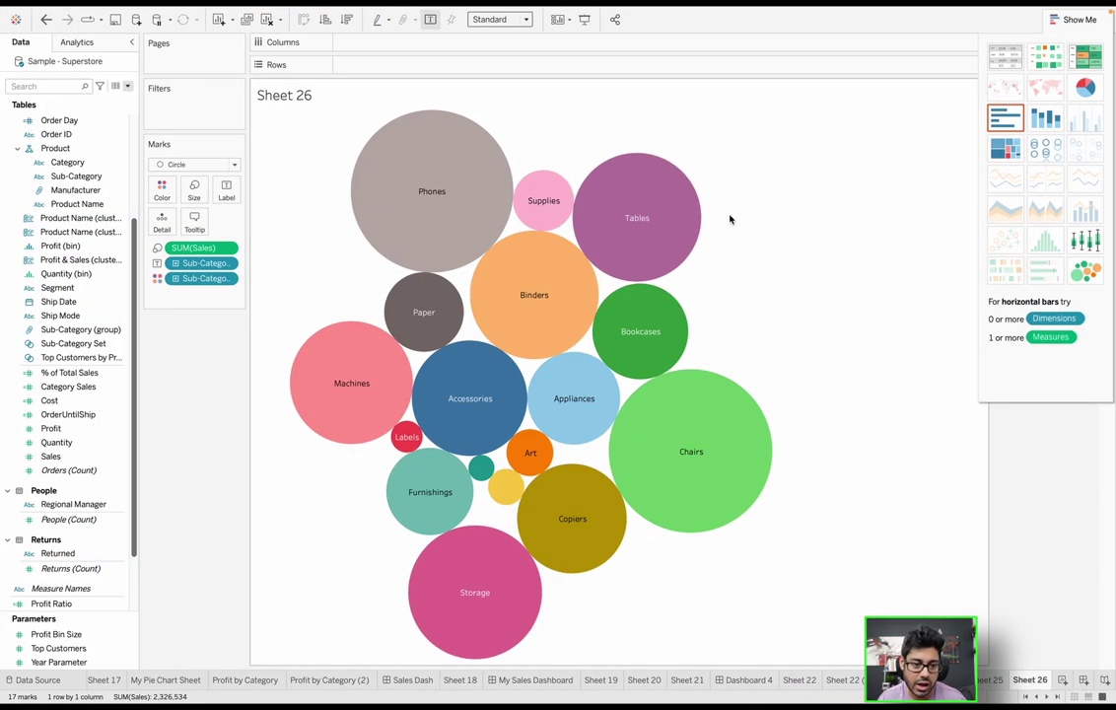
# - On My Sales Dashboard, use the pie chart as a filter, test two slices, then clear
pyautogui.click(556, 682)
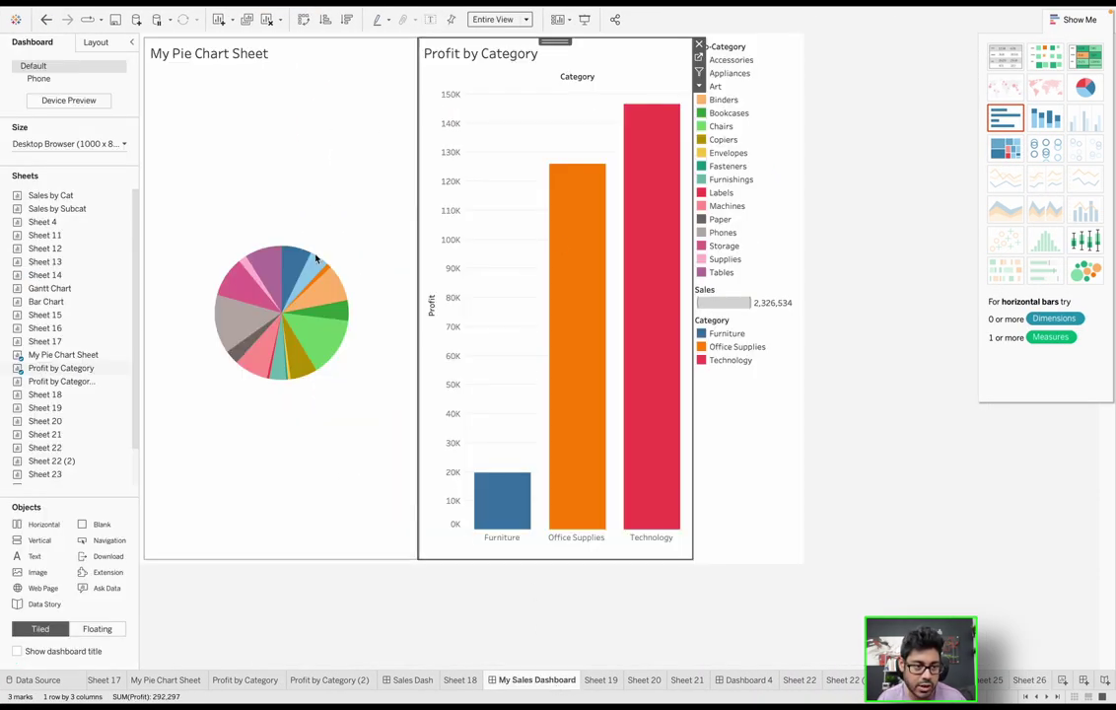
pyautogui.click(374, 81)
pyautogui.click(425, 71)
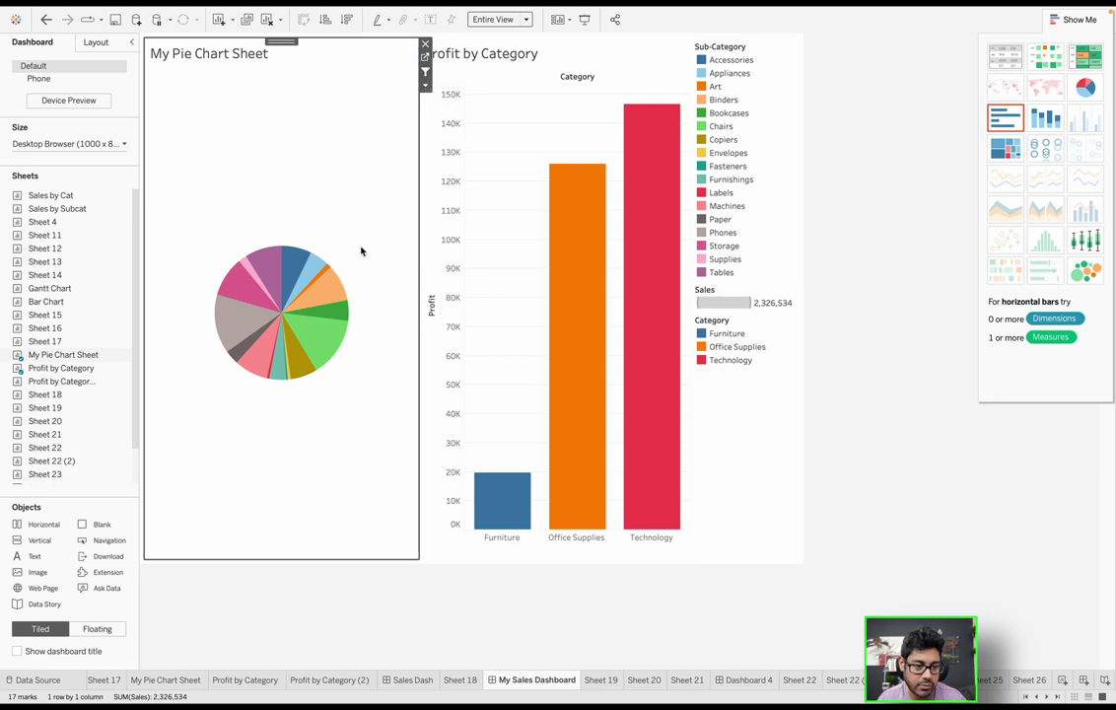
pyautogui.click(326, 318)
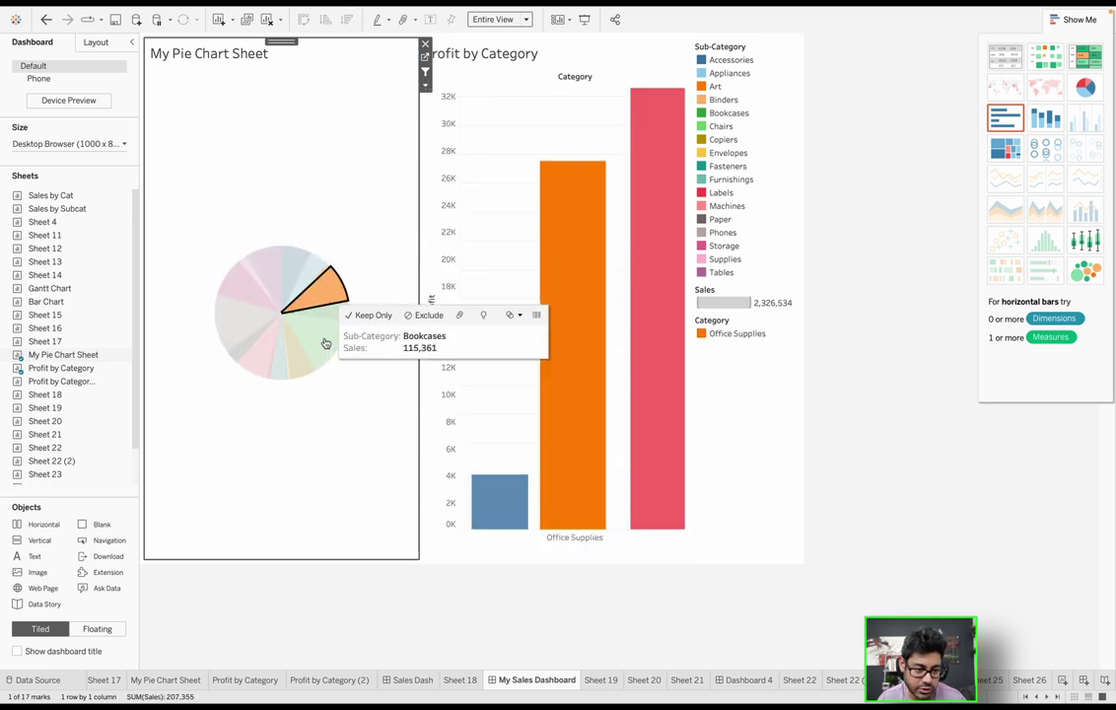
pyautogui.click(326, 343)
pyautogui.click(375, 248)
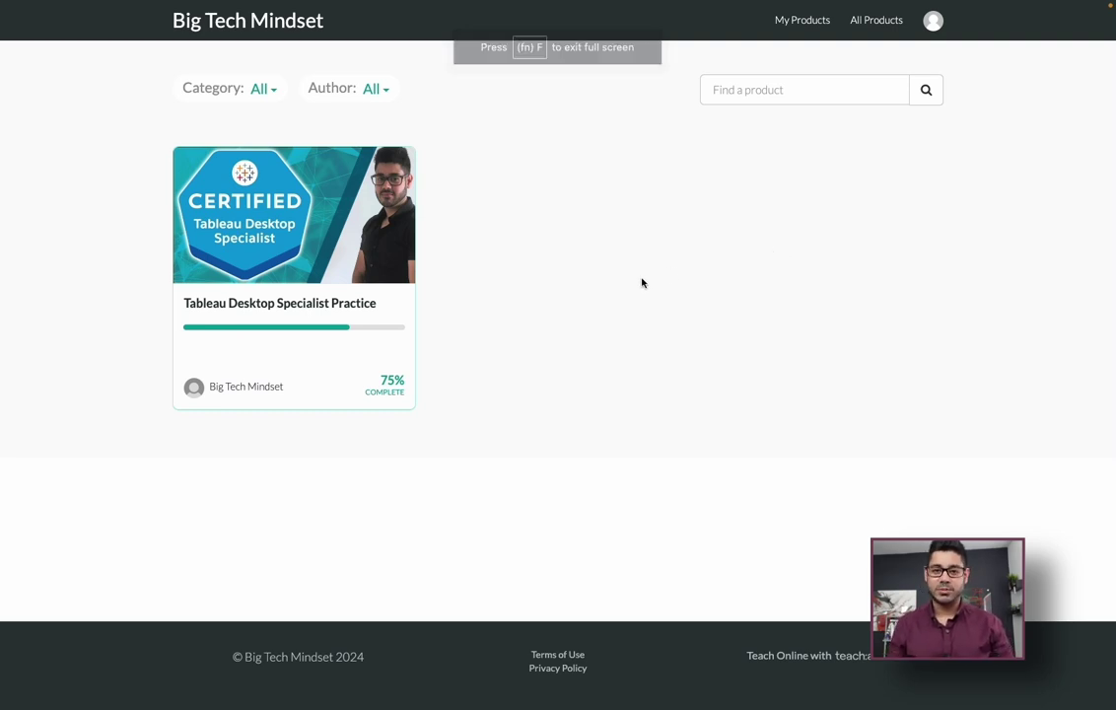
# - Open Practice Exam 1, answer and check question 1, then continue
pyautogui.click(334, 267)
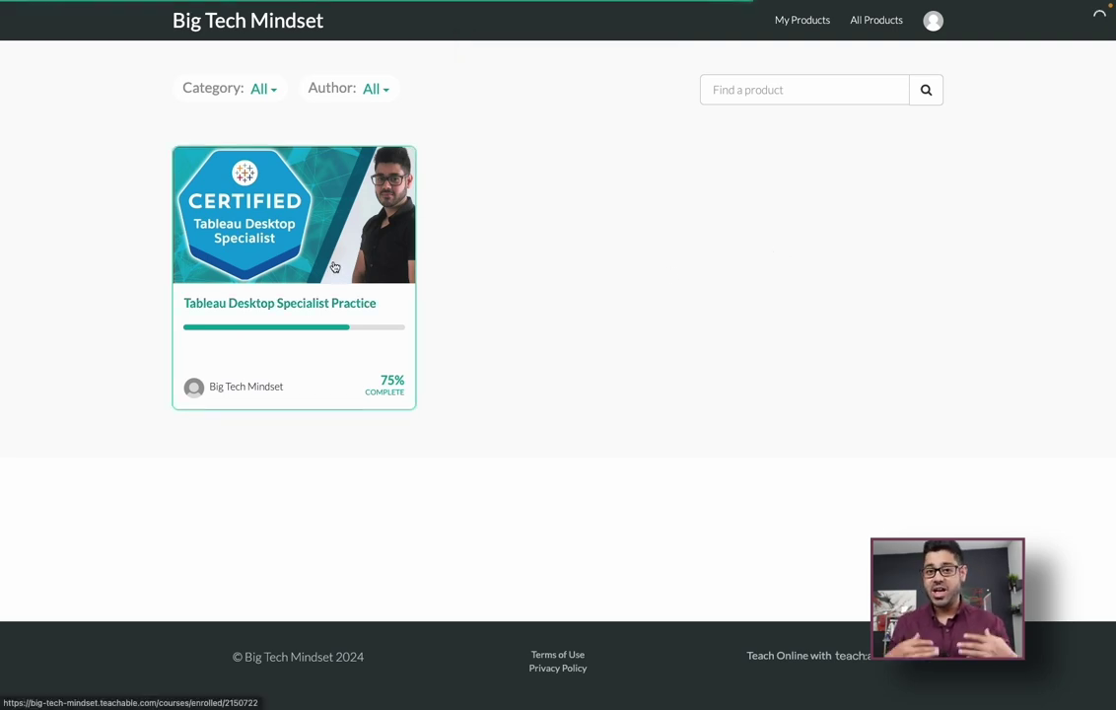
pyautogui.scroll(-3, 358, 309)
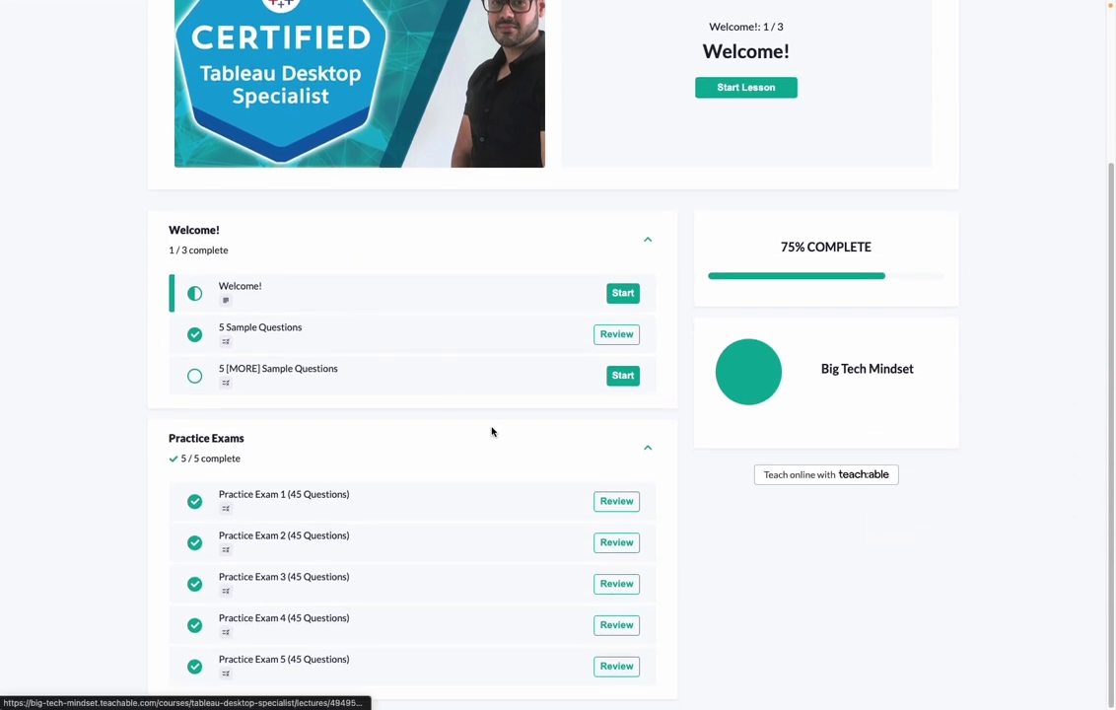
pyautogui.click(334, 497)
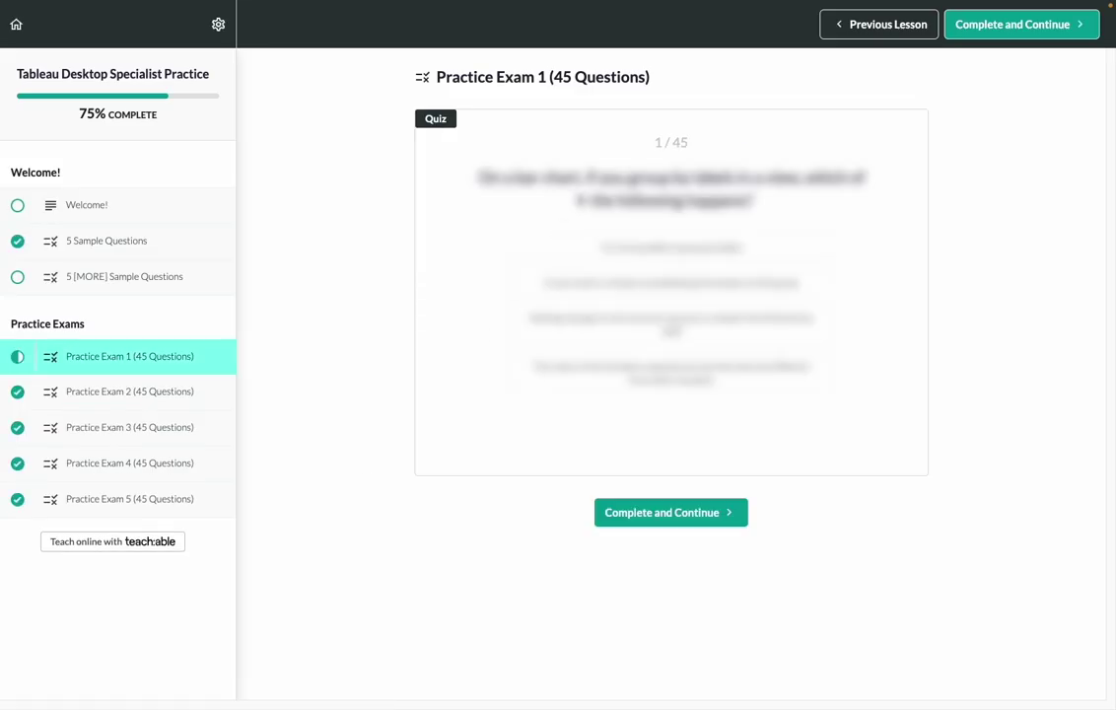
pyautogui.click(612, 246)
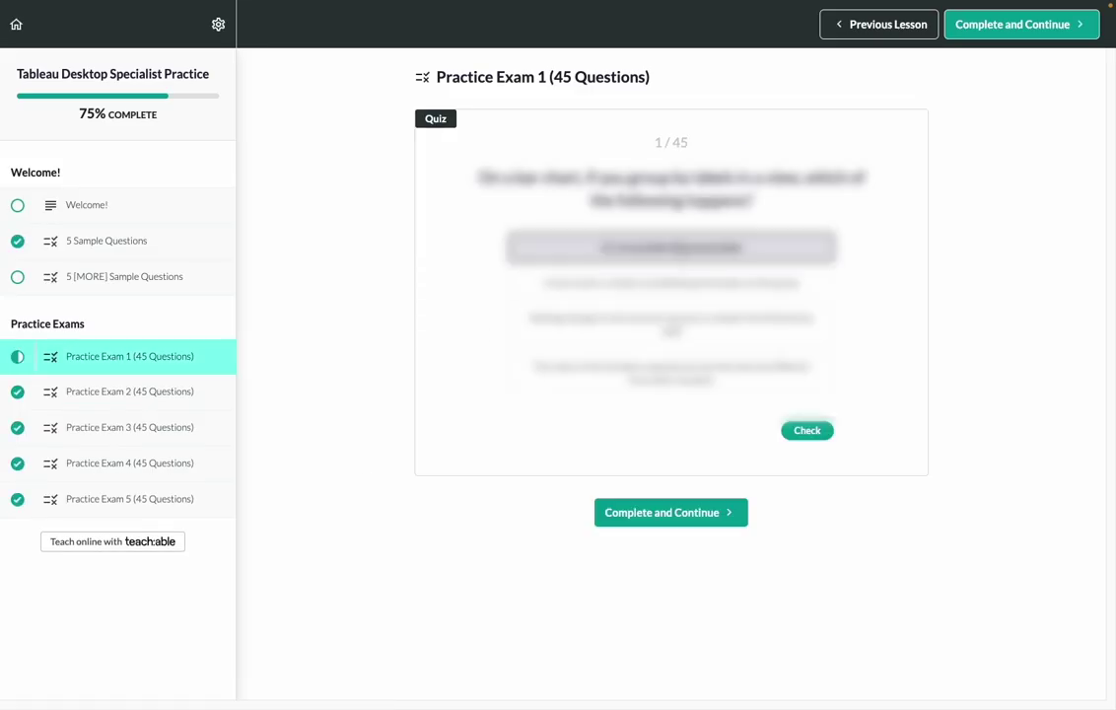
pyautogui.click(822, 431)
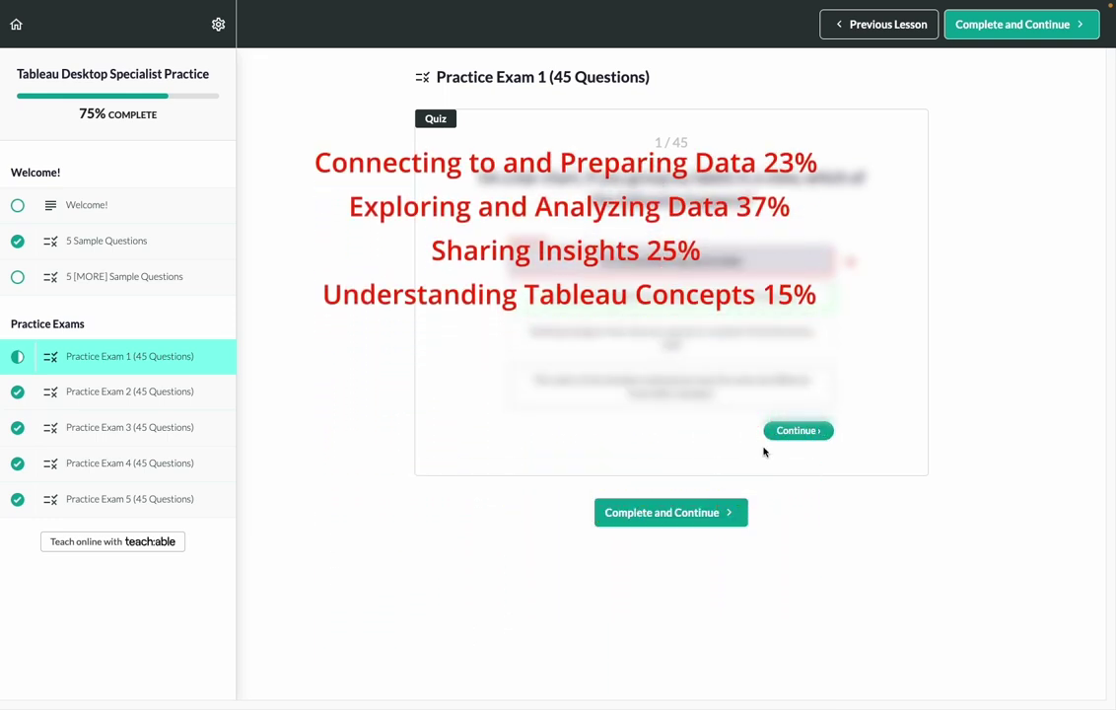
pyautogui.click(804, 434)
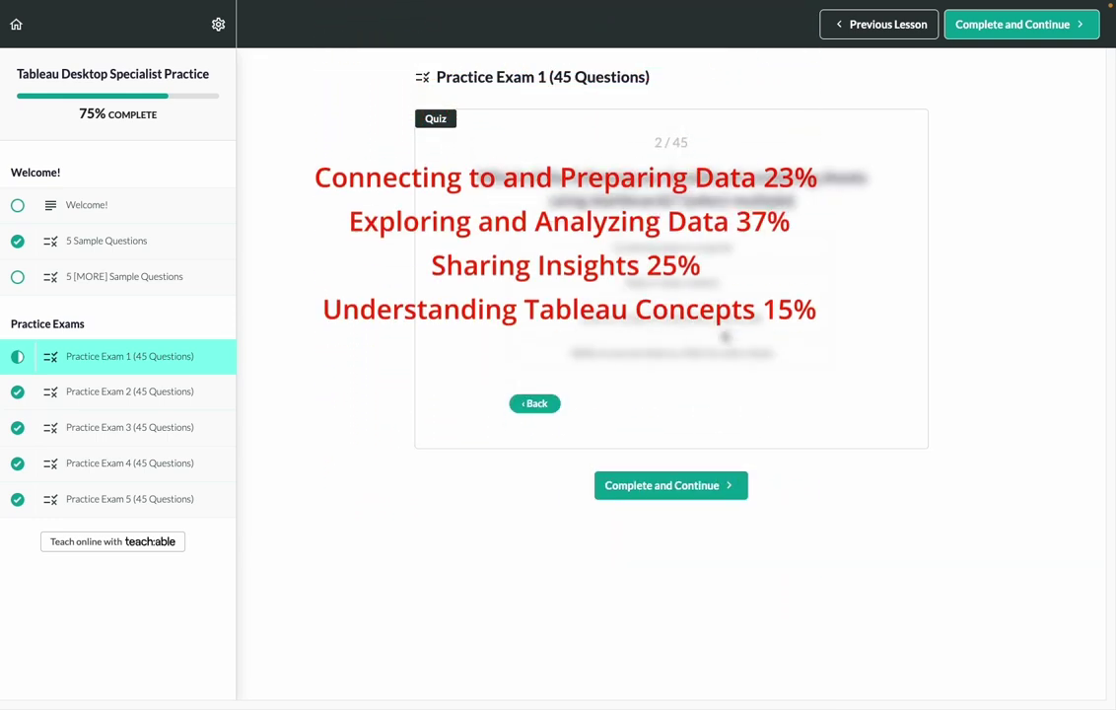
# - Select the second and third answers for question 2 and check them
pyautogui.click(711, 286)
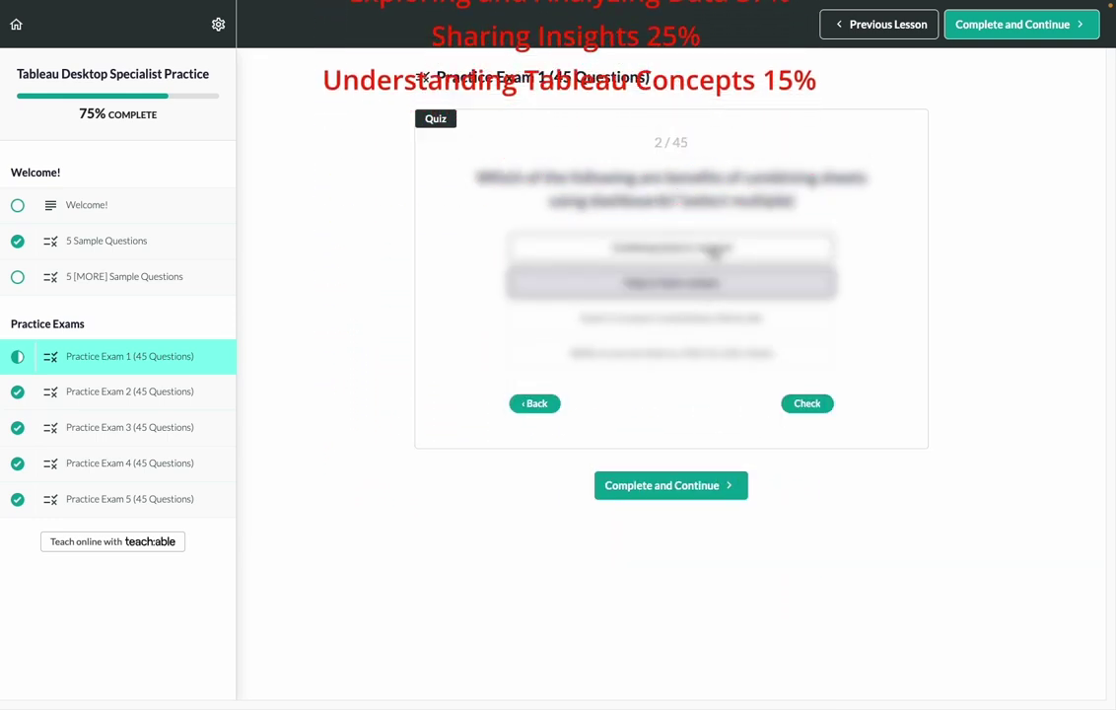
pyautogui.click(715, 249)
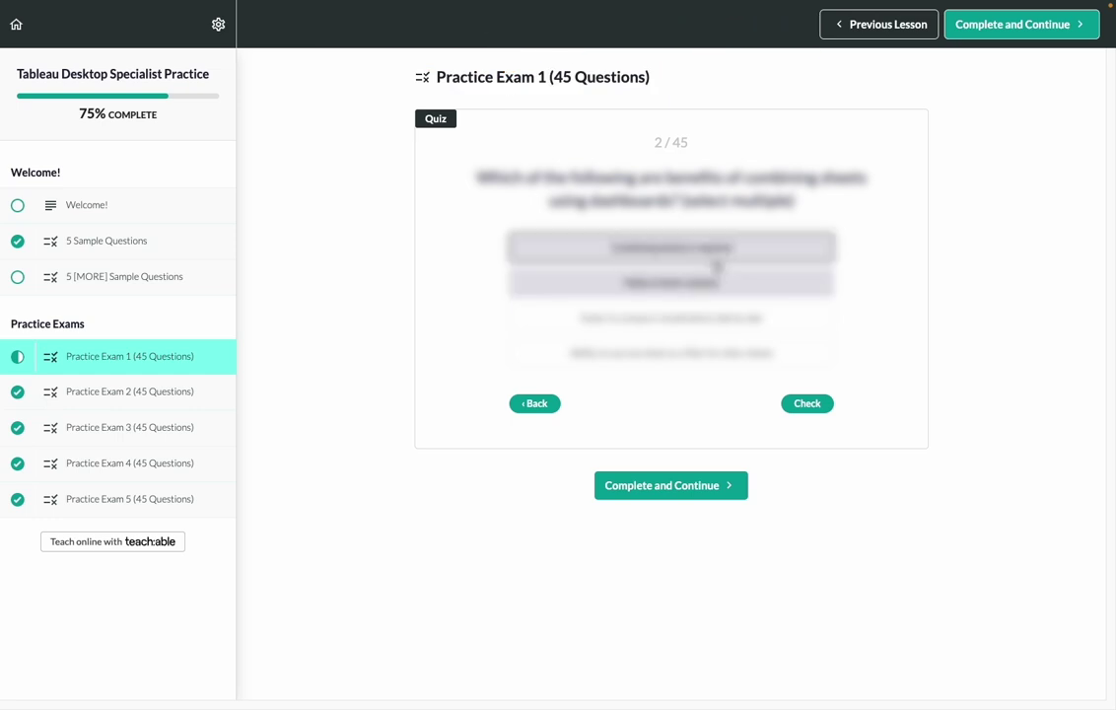
pyautogui.click(715, 249)
pyautogui.click(700, 319)
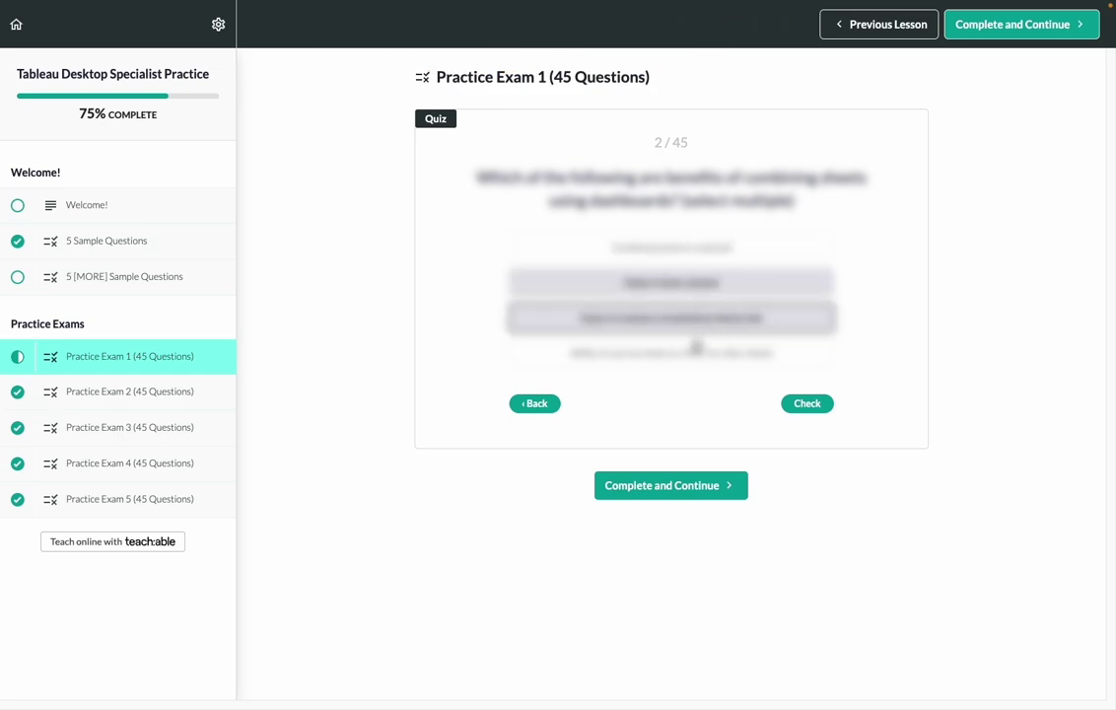
pyautogui.click(806, 403)
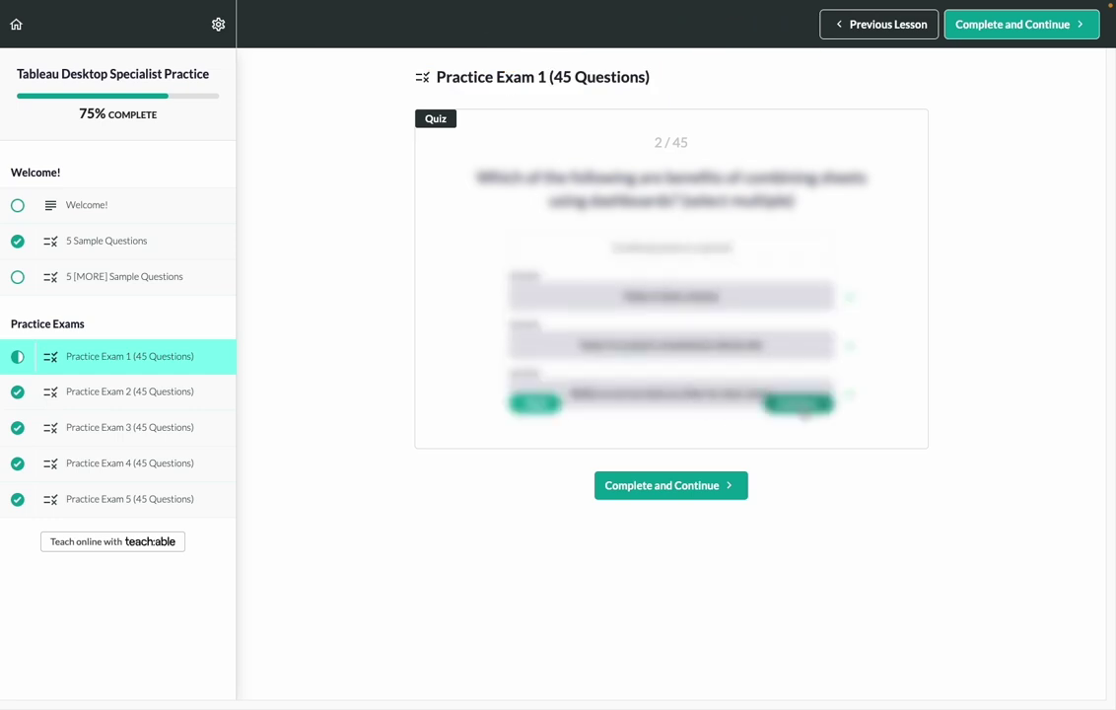